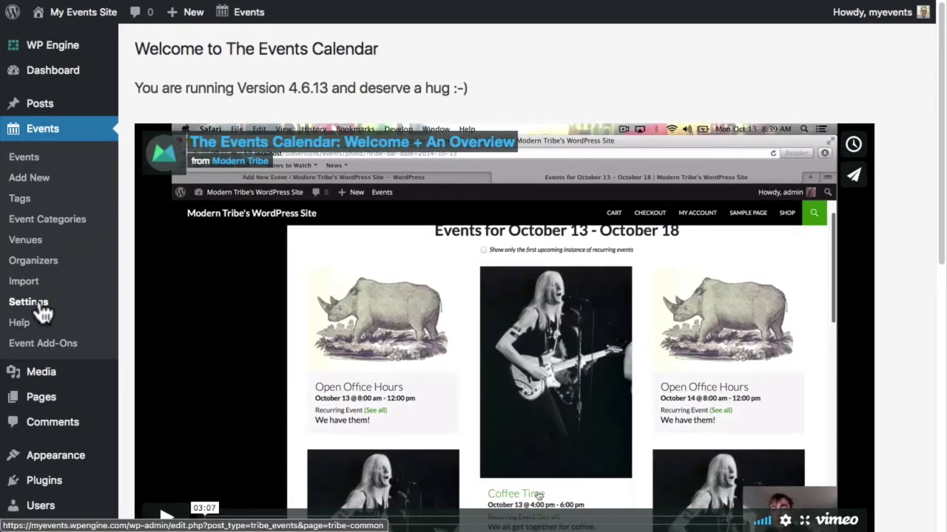
- Open the Events General settings and locate the Events URL slug option, which is not yet editable
{"action": "left_click", "coordinate": [30, 302]}
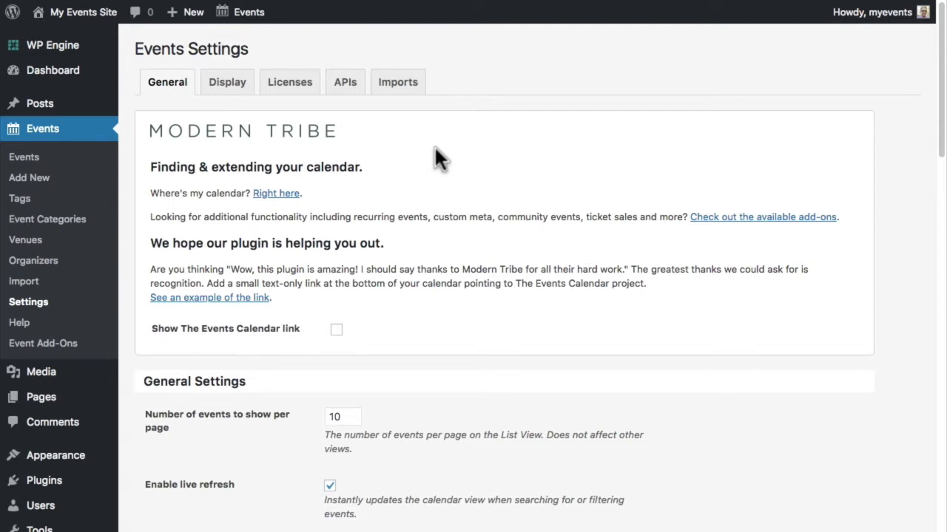
{"action": "scroll", "coordinate": [435, 151], "scroll_direction": "down", "scroll_amount": 5}
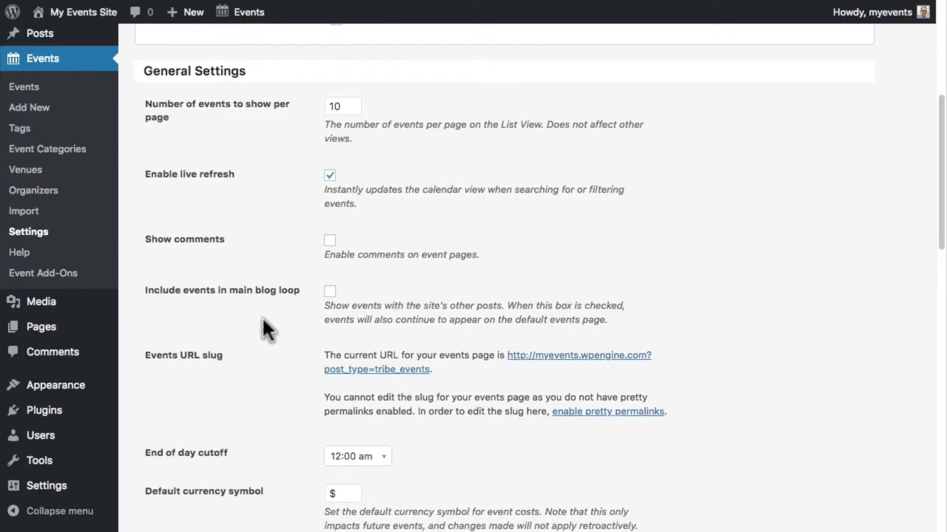
{"action": "left_click_drag", "start_coordinate": [148, 355], "coordinate": [222, 349]}
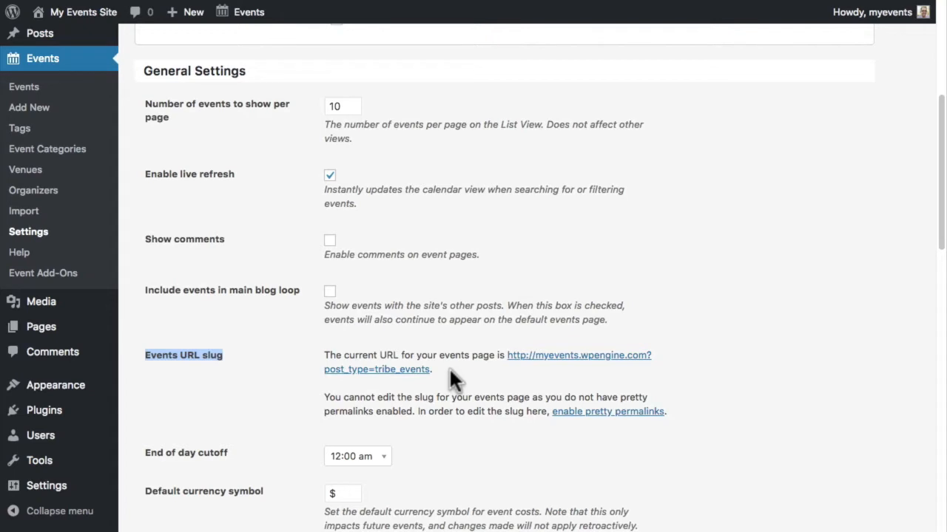
- Switch the site permalinks to the Post name structure and save
{"action": "left_click", "coordinate": [591, 414]}
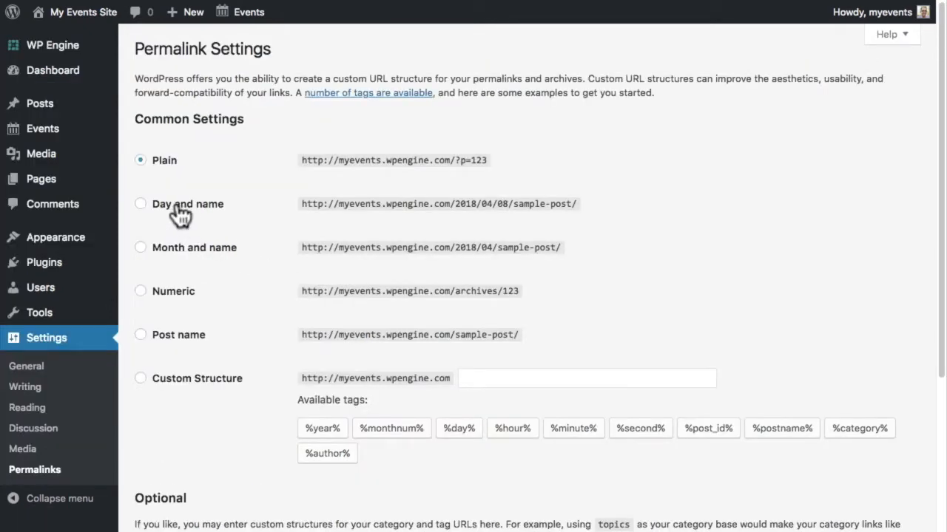
{"action": "left_click", "coordinate": [179, 334]}
{"action": "scroll", "coordinate": [269, 332], "scroll_direction": "down", "scroll_amount": 3}
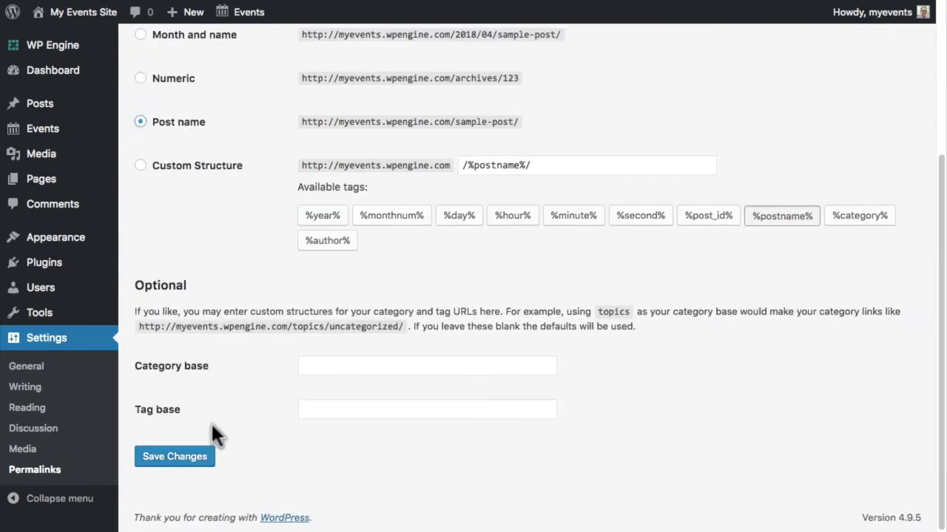
{"action": "left_click", "coordinate": [174, 457]}
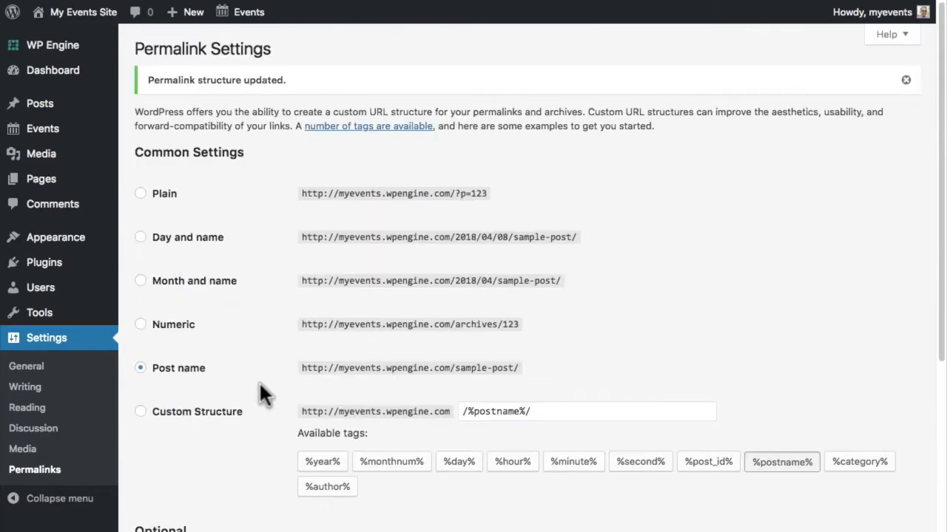
- Back in Events settings, append '-changed' to the now-editable events URL slug
{"action": "mouse_move", "coordinate": [32, 140]}
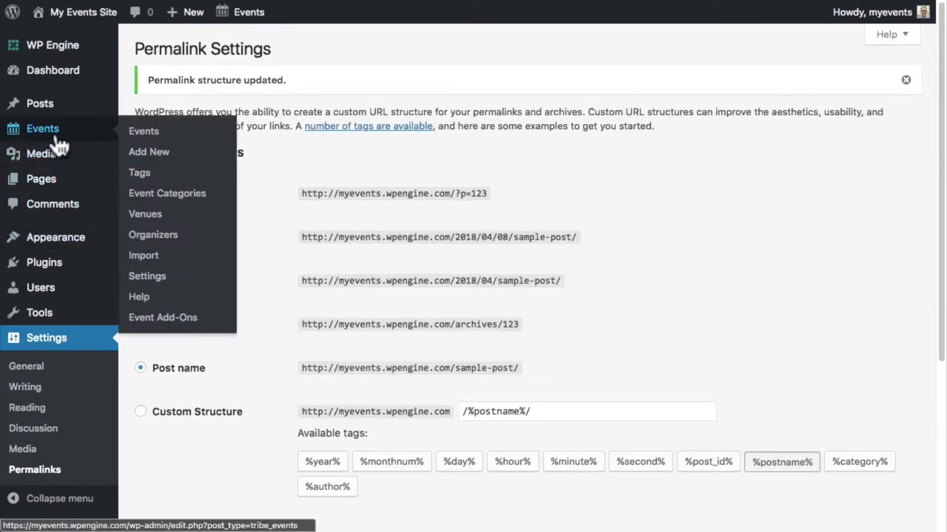
{"action": "left_click", "coordinate": [162, 275]}
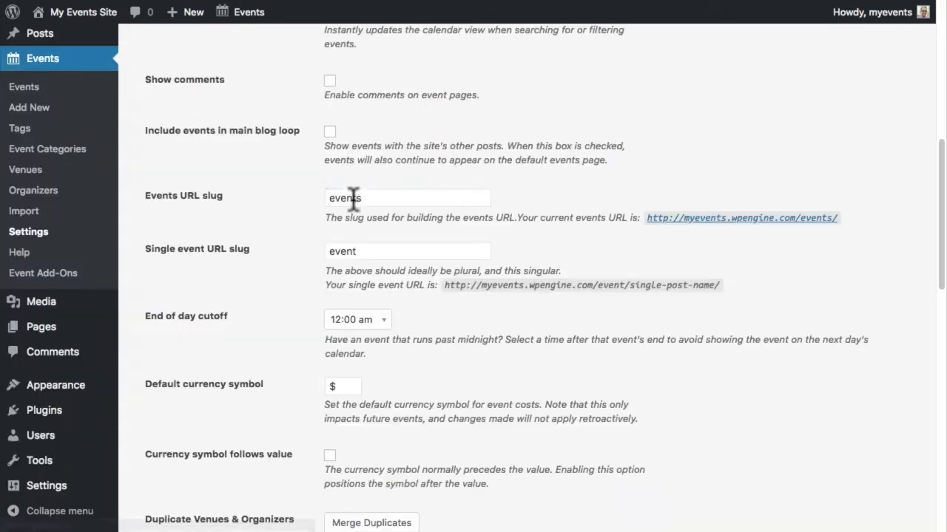
{"action": "double_click", "coordinate": [355, 198]}
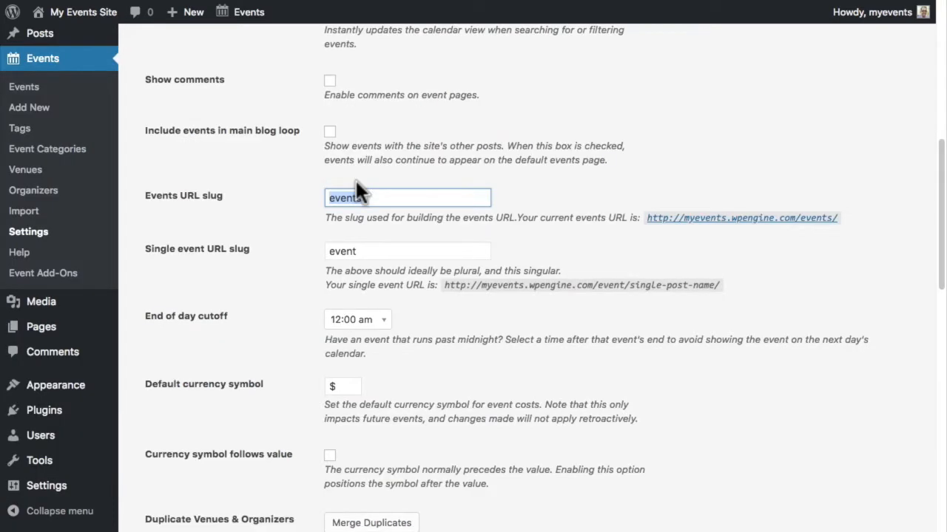
{"action": "left_click", "coordinate": [706, 218]}
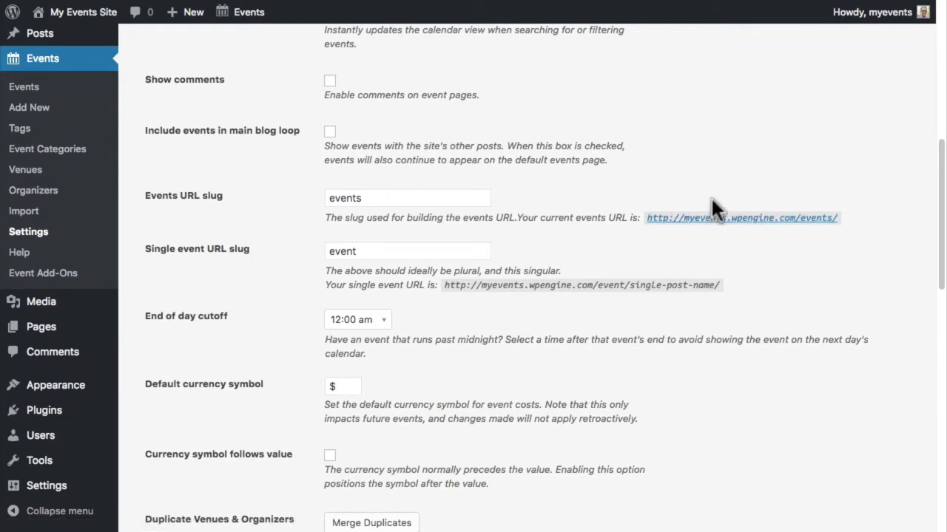
{"action": "left_click", "coordinate": [372, 196]}
{"action": "type", "text": "-changed"}
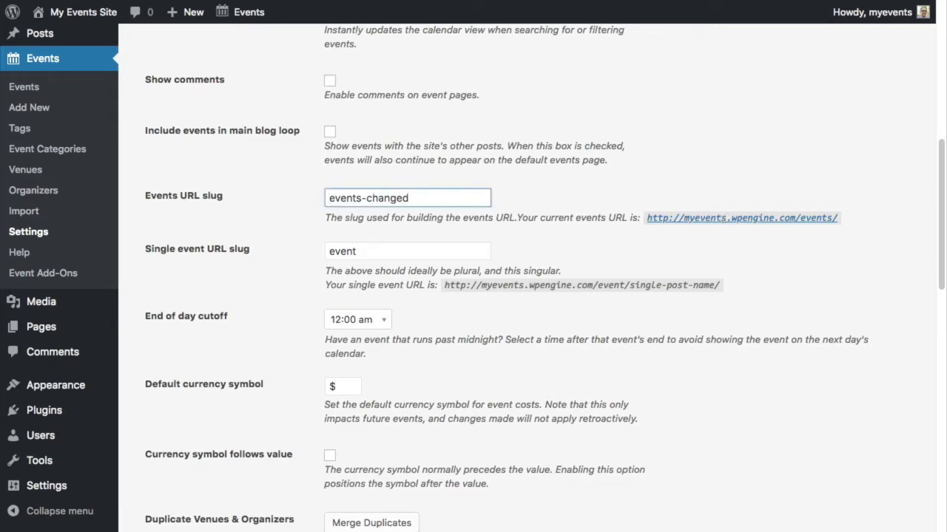
- Revert the slug to 'events' and view the front-end /events/ calendar page
{"action": "scroll", "coordinate": [372, 194], "scroll_direction": "down", "scroll_amount": 15}
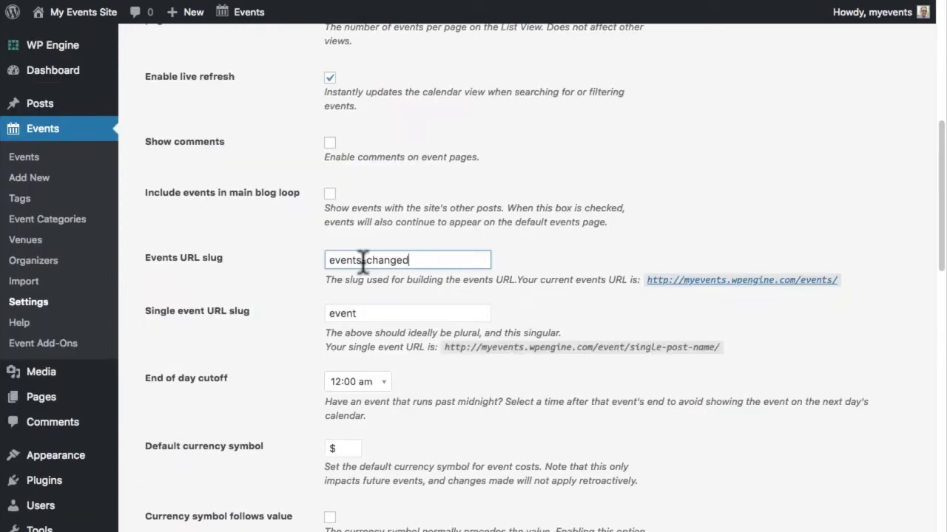
{"action": "left_click_drag", "start_coordinate": [364, 260], "coordinate": [418, 259]}
{"action": "key", "text": "BackSpace"}
{"action": "left_click", "coordinate": [611, 258]}
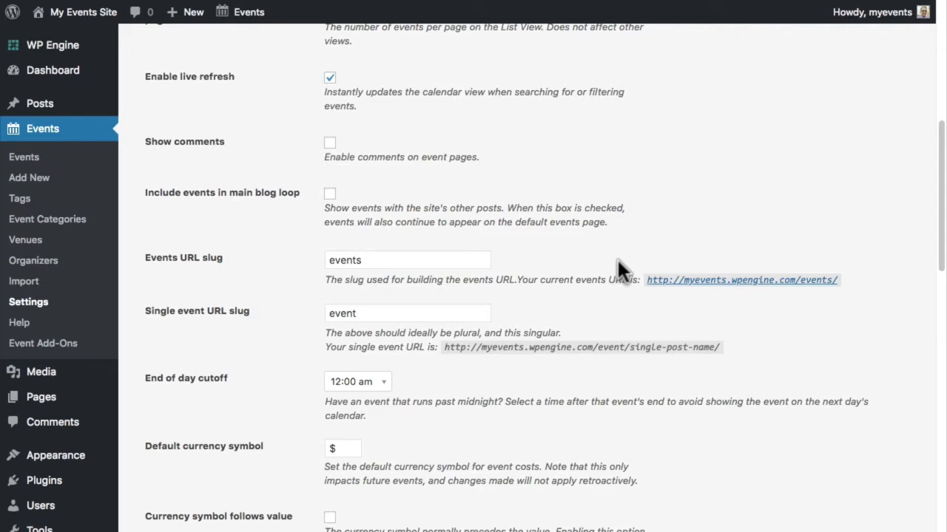
{"action": "left_click", "coordinate": [673, 287]}
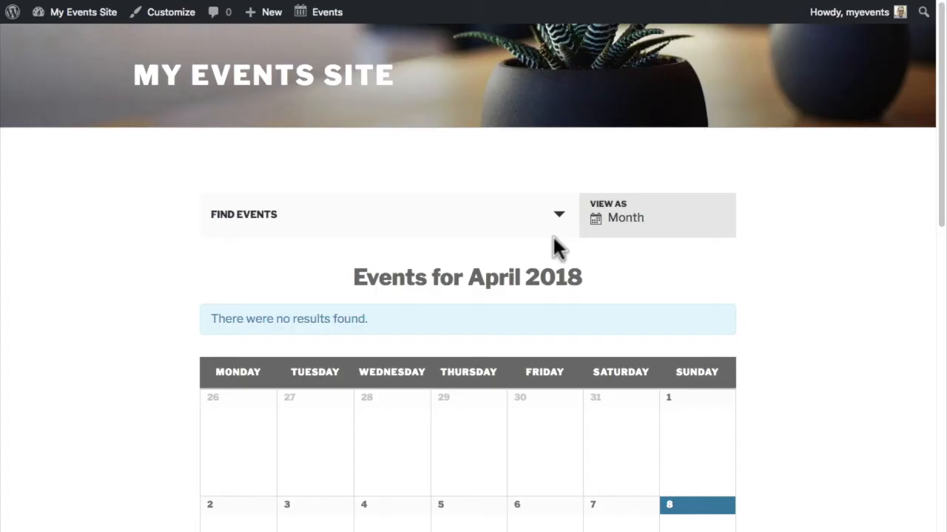
{"action": "left_click", "coordinate": [607, 226]}
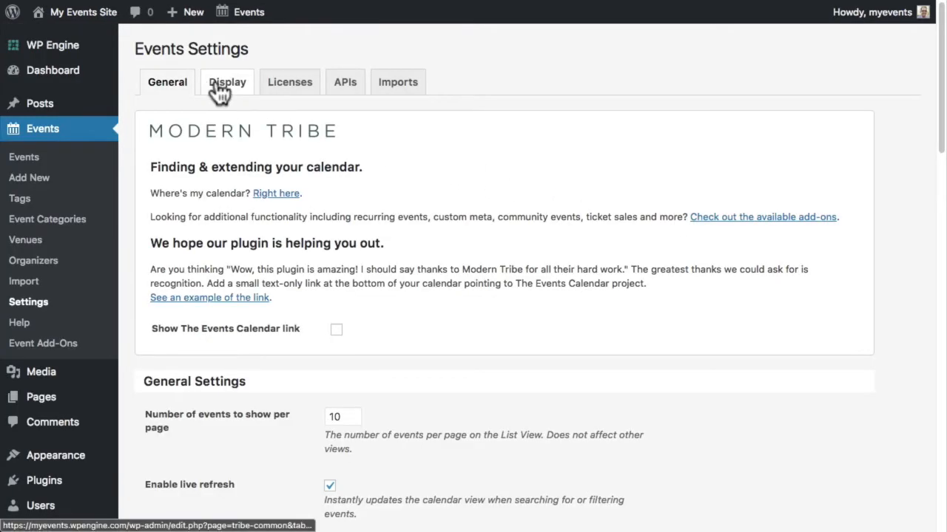
- In Display settings, enable Day view alongside List and Month, keeping Month as default
{"action": "left_click", "coordinate": [220, 86]}
{"action": "scroll", "coordinate": [168, 295], "scroll_direction": "down", "scroll_amount": 5}
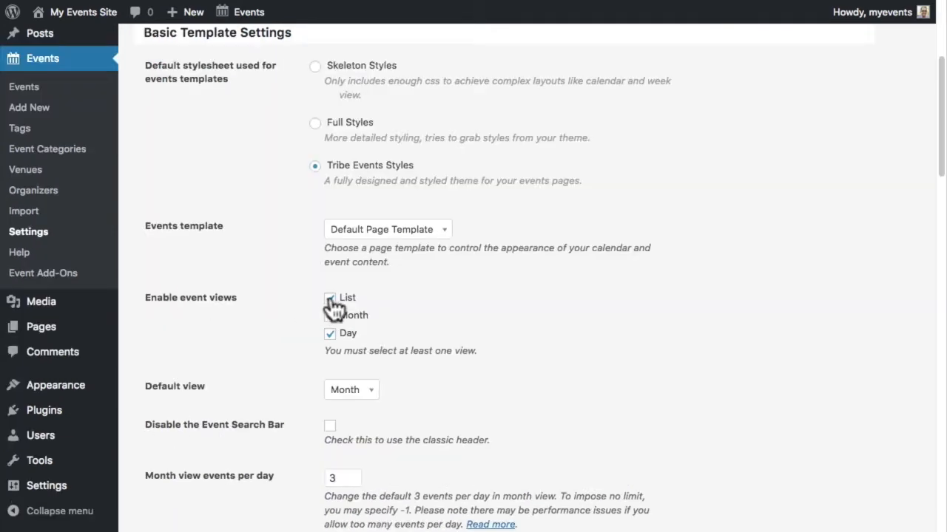
{"action": "left_click", "coordinate": [330, 333]}
{"action": "left_click", "coordinate": [373, 389]}
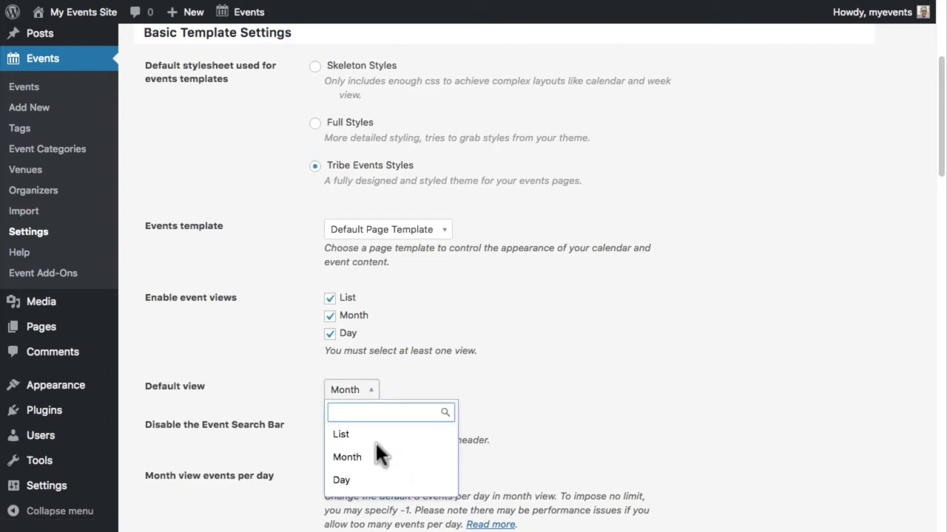
{"action": "left_click", "coordinate": [506, 400]}
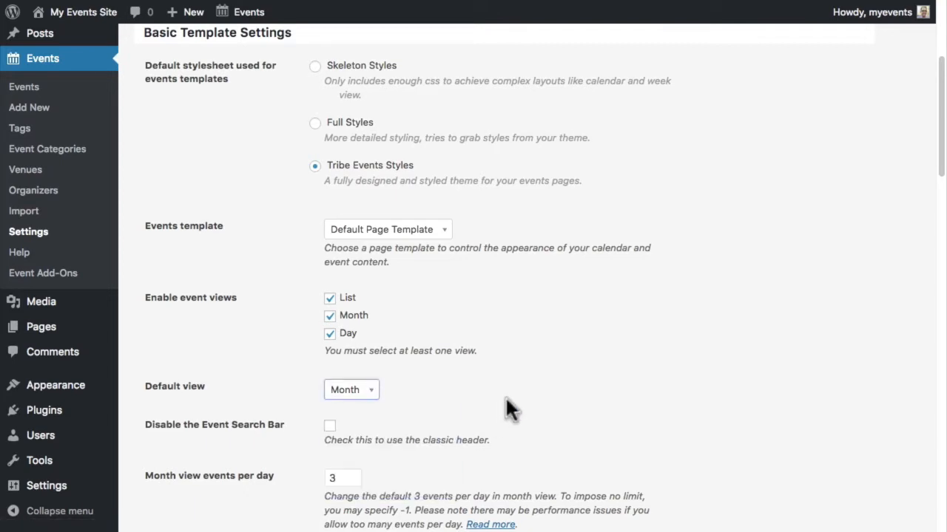
{"action": "scroll", "coordinate": [507, 400], "scroll_direction": "down", "scroll_amount": 5}
{"action": "scroll", "coordinate": [508, 400], "scroll_direction": "down", "scroll_amount": 4}
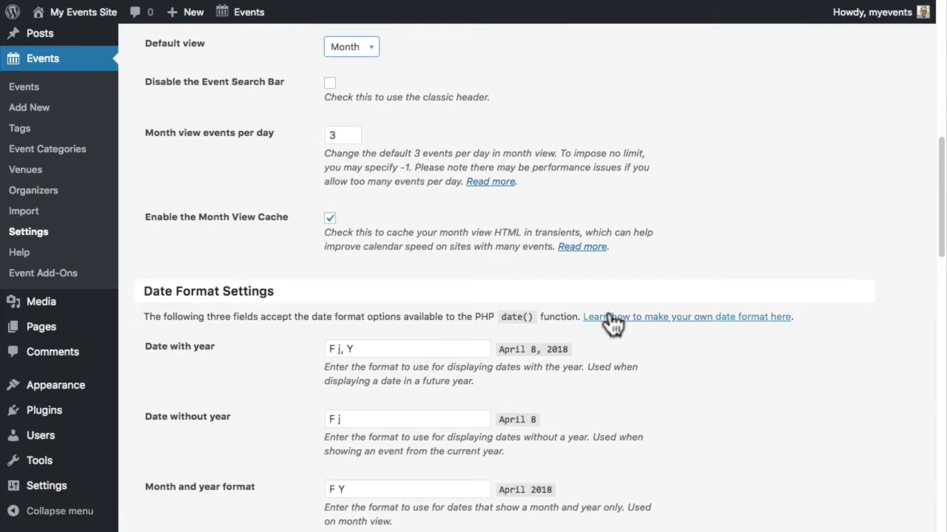
- Consult the date format guide and reorder 'Date with year' to 'j F, Y'
{"action": "left_click", "coordinate": [653, 323]}
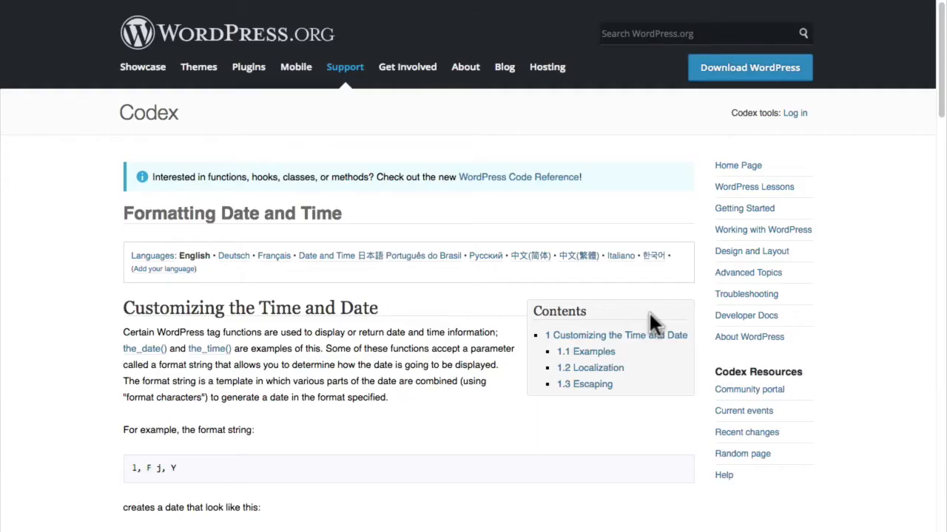
{"action": "scroll", "coordinate": [649, 313], "scroll_direction": "down", "scroll_amount": 1}
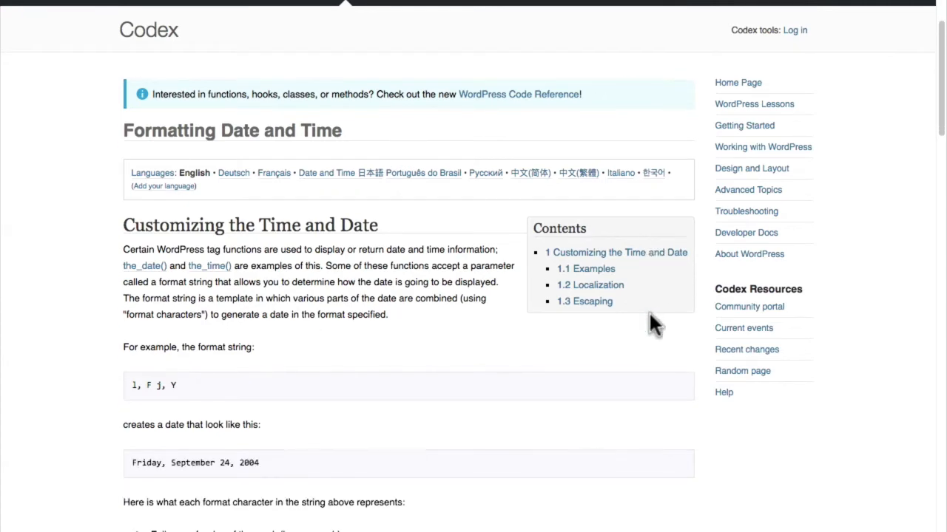
{"action": "scroll", "coordinate": [650, 315], "scroll_direction": "down", "scroll_amount": 5}
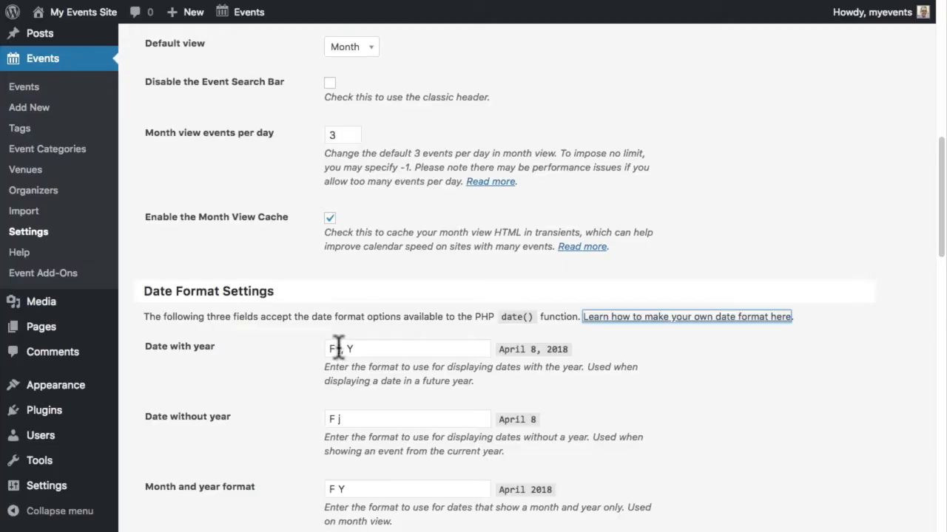
{"action": "left_click_drag", "start_coordinate": [338, 349], "coordinate": [325, 349]}
{"action": "left_click", "coordinate": [326, 349]}
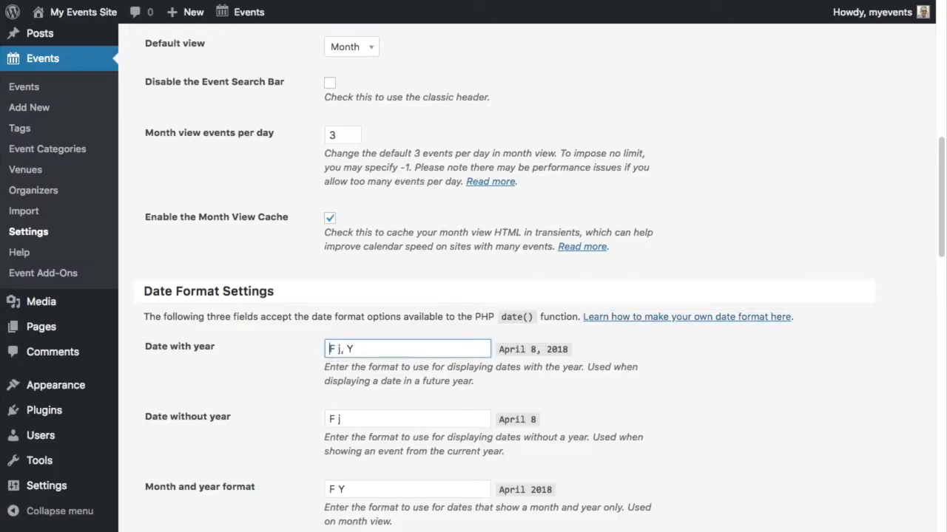
{"action": "type", "text": "j"}
{"action": "key", "text": "Right"}
{"action": "key", "text": "shift+Right"}
{"action": "key", "text": "shift+Right"}
{"action": "key", "text": "BackSpace"}
{"action": "left_click", "coordinate": [341, 327]}
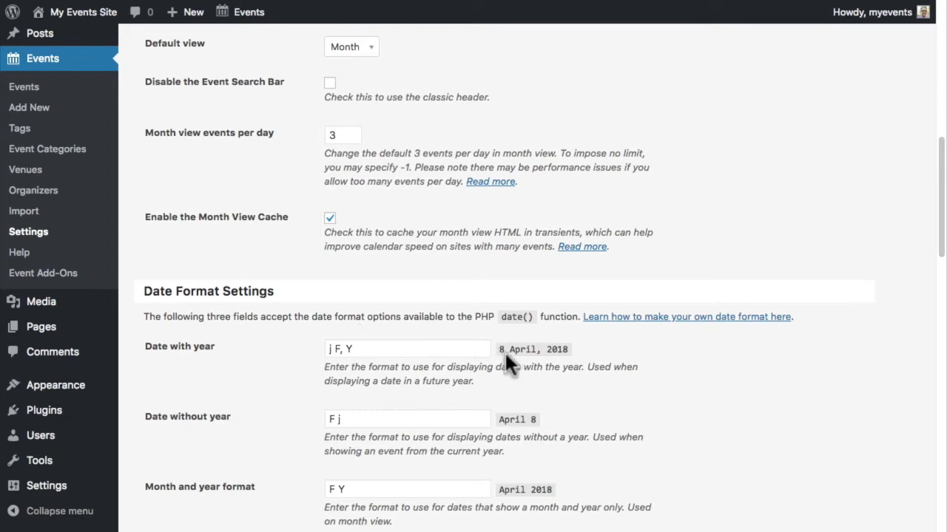
{"action": "left_click_drag", "start_coordinate": [510, 350], "coordinate": [535, 352]}
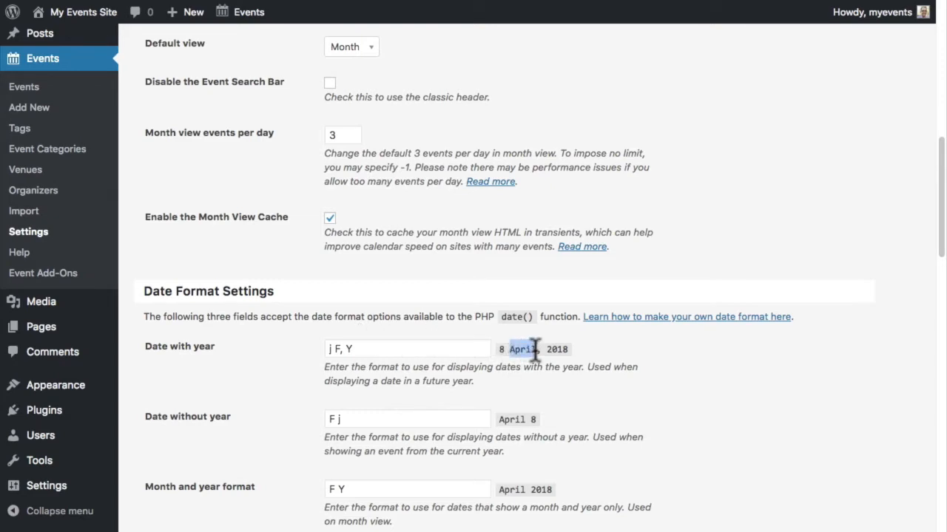
- Replace the full-month code F with M so the format previews as 8 Apr, 2018
{"action": "left_click", "coordinate": [596, 318]}
{"action": "scroll", "coordinate": [417, 344], "scroll_direction": "down", "scroll_amount": 7}
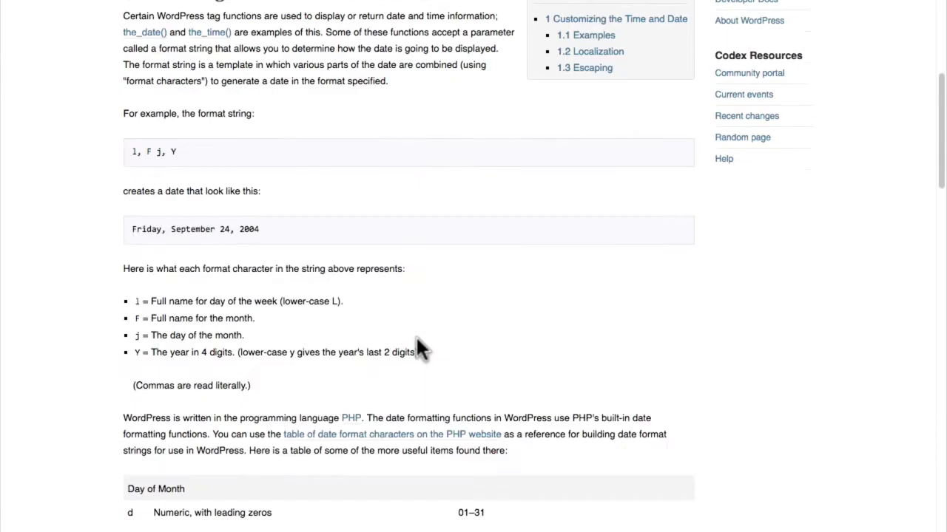
{"action": "scroll", "coordinate": [416, 344], "scroll_direction": "down", "scroll_amount": 3}
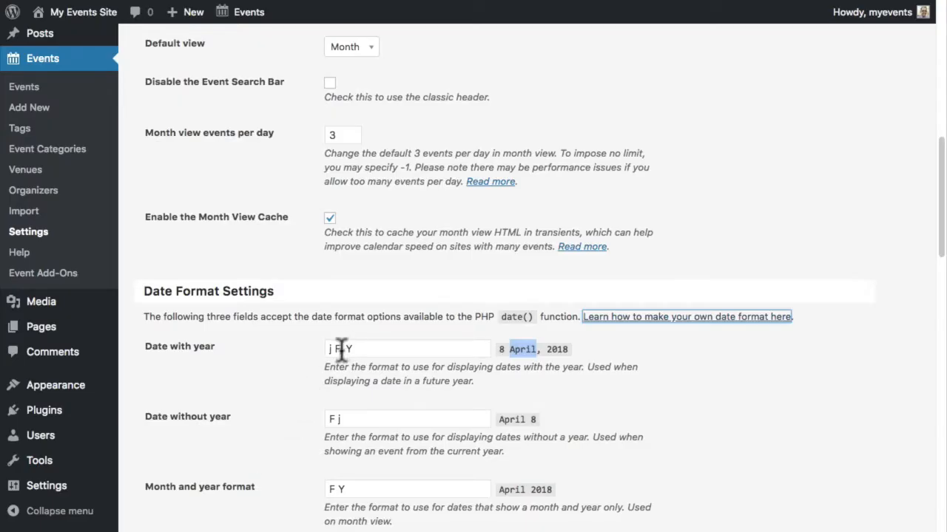
{"action": "left_click", "coordinate": [343, 350]}
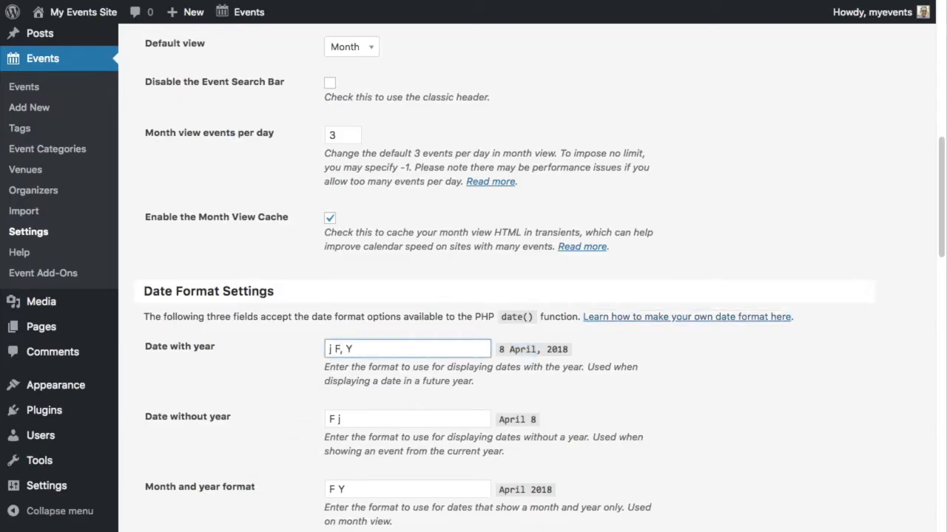
{"action": "key", "text": "BackSpace"}
{"action": "type", "text": "M"}
{"action": "left_click", "coordinate": [371, 301]}
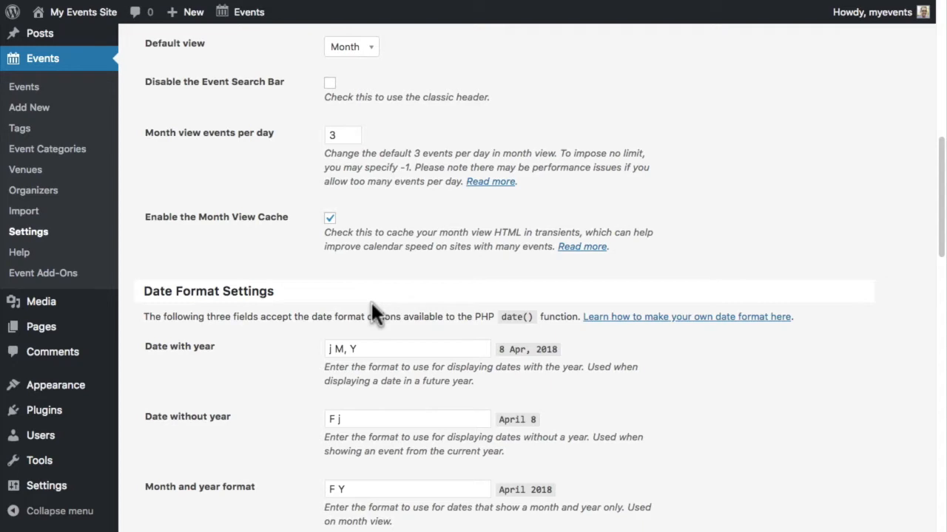
{"action": "scroll", "coordinate": [371, 307], "scroll_direction": "down", "scroll_amount": 15}
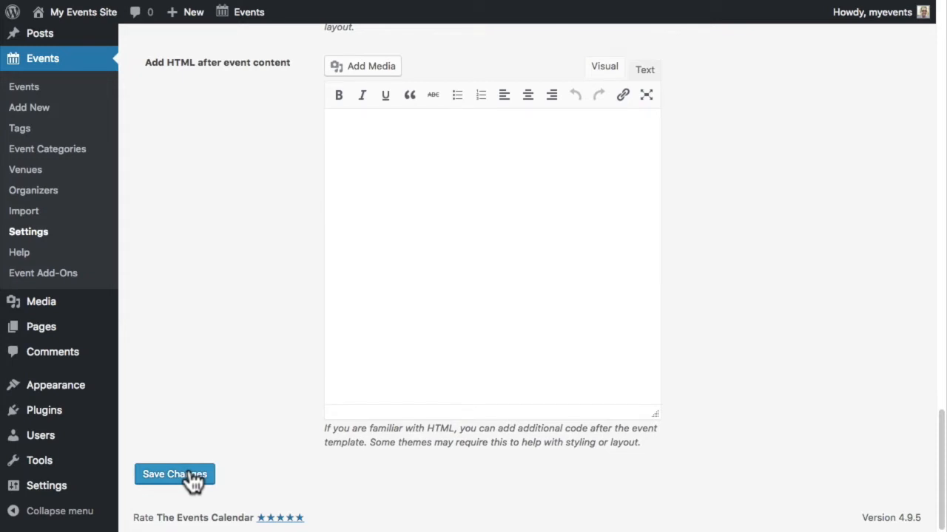
{"action": "mouse_move", "coordinate": [46, 486]}
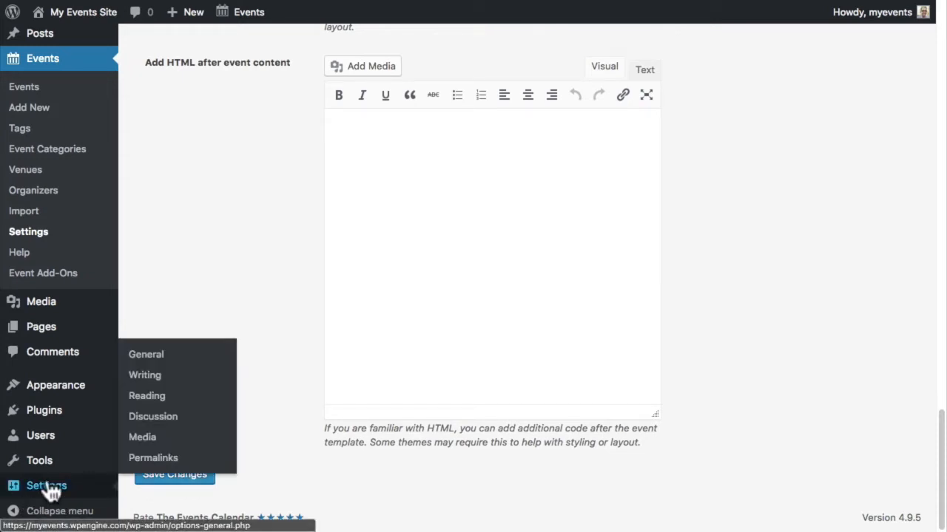
- Choose Toronto as the site timezone in General Settings and save
{"action": "left_click", "coordinate": [158, 362]}
{"action": "left_click", "coordinate": [347, 407]}
{"action": "scroll", "coordinate": [348, 398], "scroll_direction": "up", "scroll_amount": 10}
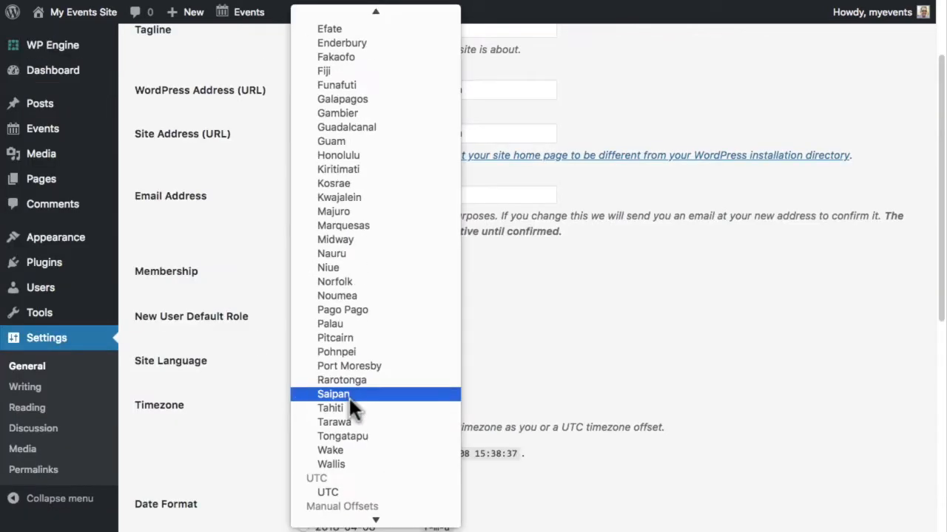
{"action": "scroll", "coordinate": [348, 396], "scroll_direction": "up", "scroll_amount": 15}
{"action": "scroll", "coordinate": [349, 397], "scroll_direction": "down", "scroll_amount": 4}
{"action": "left_click", "coordinate": [352, 385]}
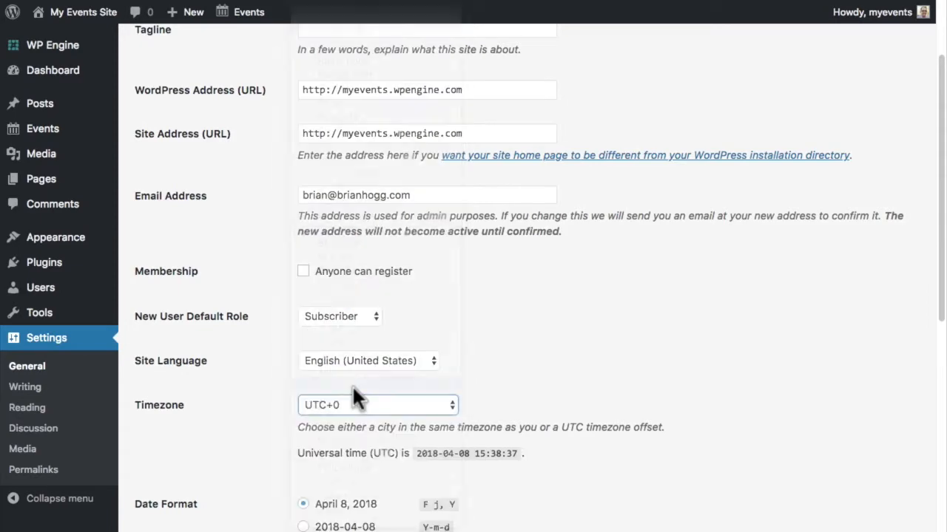
{"action": "scroll", "coordinate": [257, 384], "scroll_direction": "down", "scroll_amount": 5}
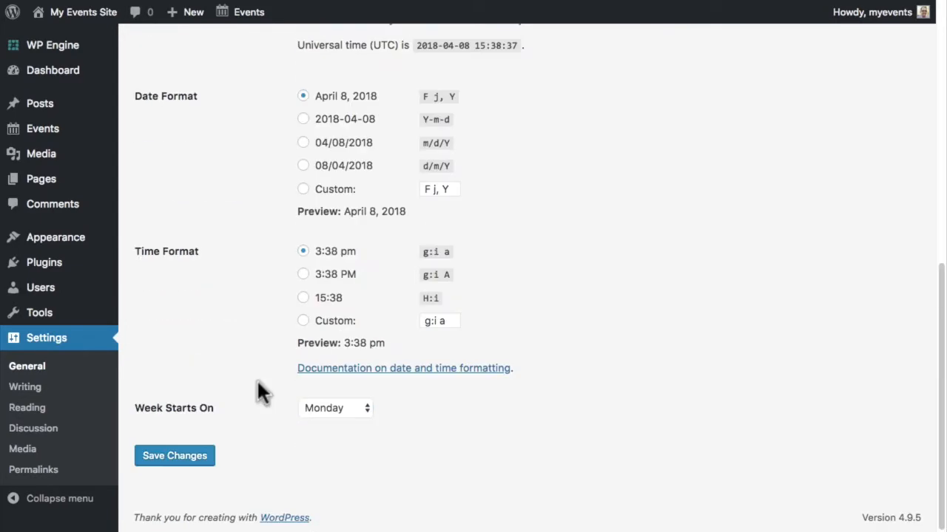
{"action": "left_click", "coordinate": [161, 460]}
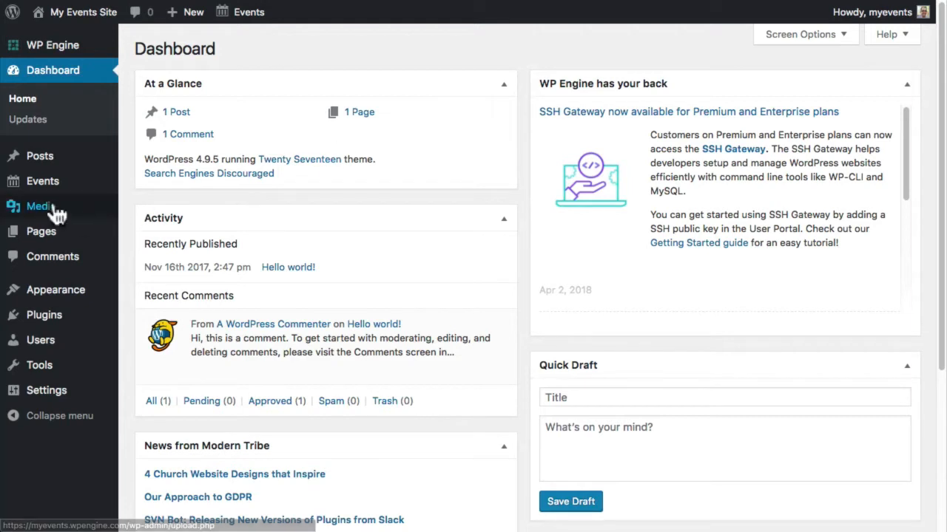
- Create a new event titled 'Girls Learning Code Day: Collaborative Game Production' with the pasted workshop description
{"action": "mouse_move", "coordinate": [46, 191]}
{"action": "left_click", "coordinate": [135, 213]}
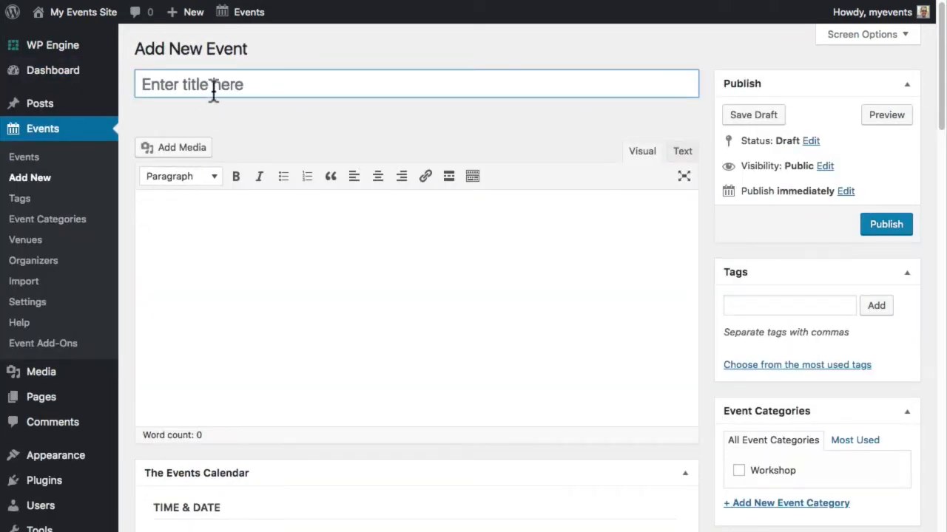
{"action": "left_click", "coordinate": [217, 84]}
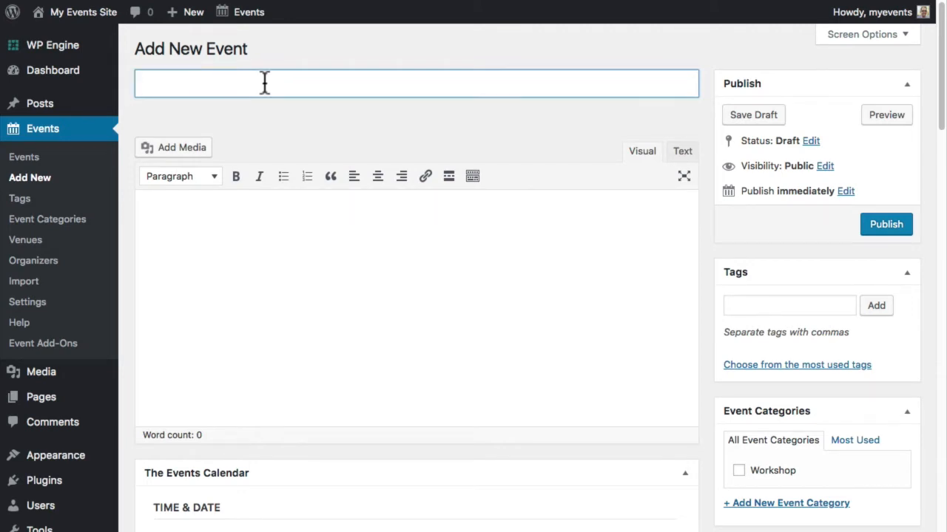
{"action": "type", "text": "Girls Learning Code Day: Collaborative Game Production"}
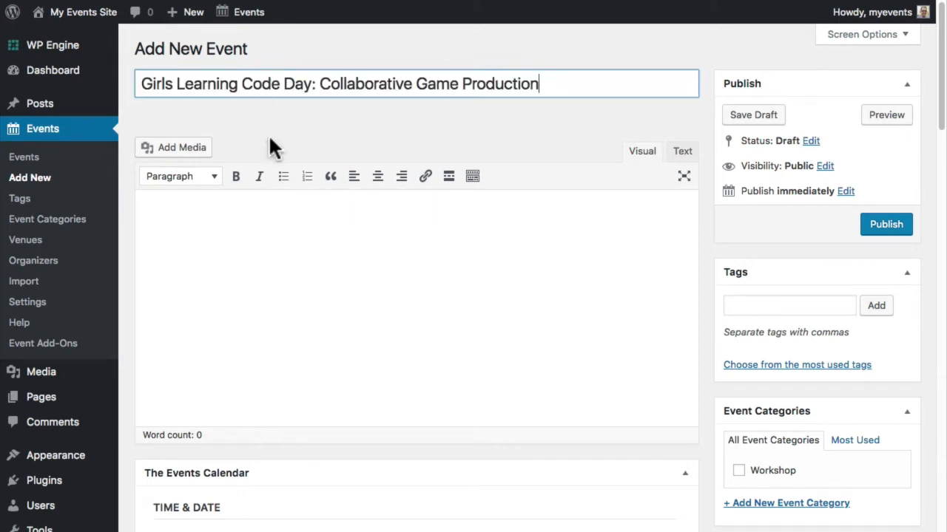
{"action": "left_click", "coordinate": [271, 214]}
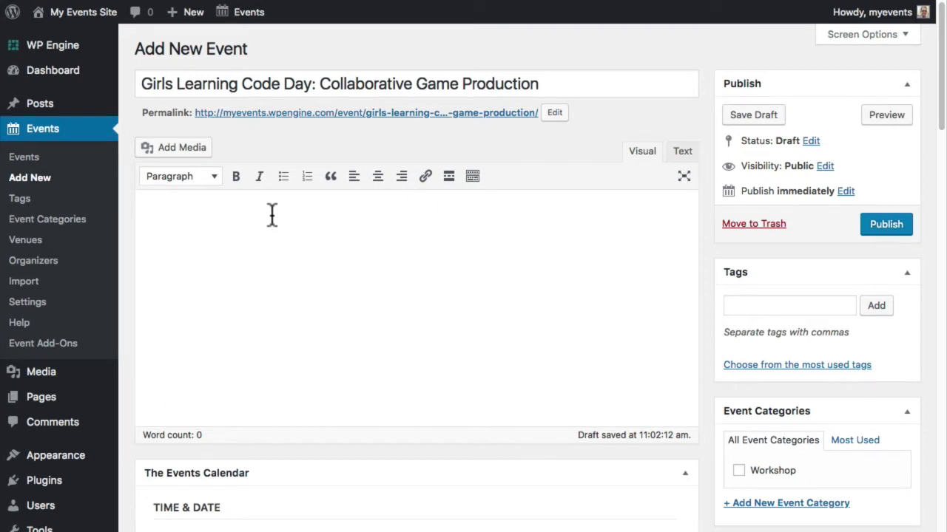
{"action": "key", "text": "ctrl+v"}
{"action": "scroll", "coordinate": [319, 216], "scroll_direction": "down", "scroll_amount": 5}
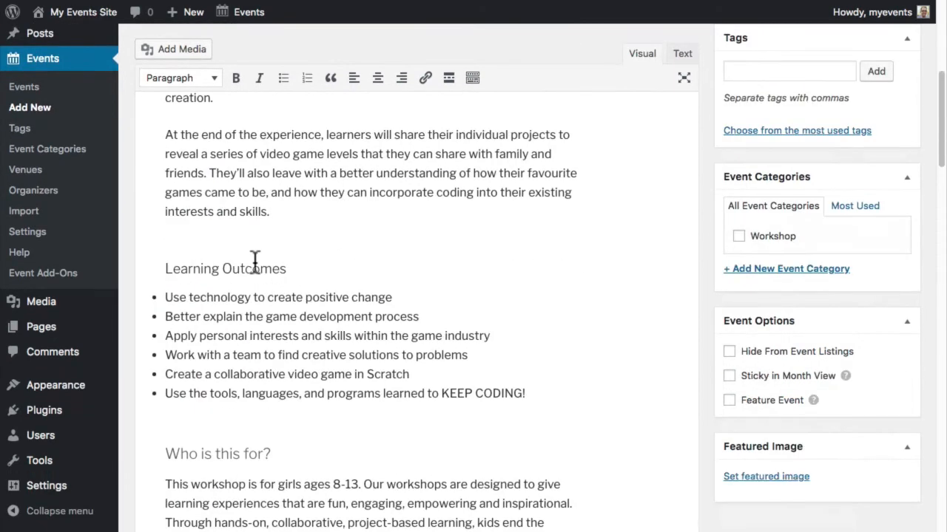
{"action": "left_click", "coordinate": [254, 266]}
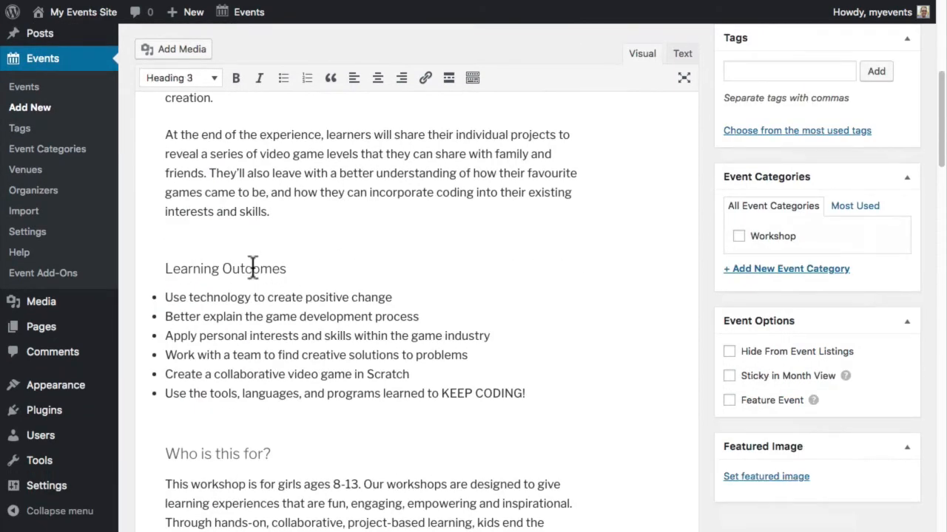
{"action": "left_click", "coordinate": [214, 78]}
{"action": "left_click", "coordinate": [274, 58]}
- Set the event to start on April 28, 2018 at 10:00am
{"action": "scroll", "coordinate": [355, 237], "scroll_direction": "down", "scroll_amount": 10}
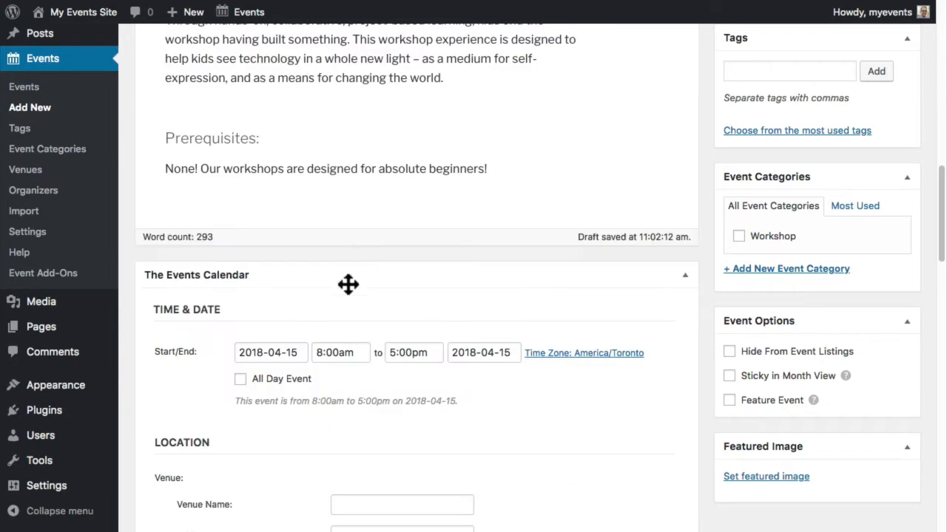
{"action": "left_click", "coordinate": [280, 342]}
{"action": "left_click", "coordinate": [415, 278]}
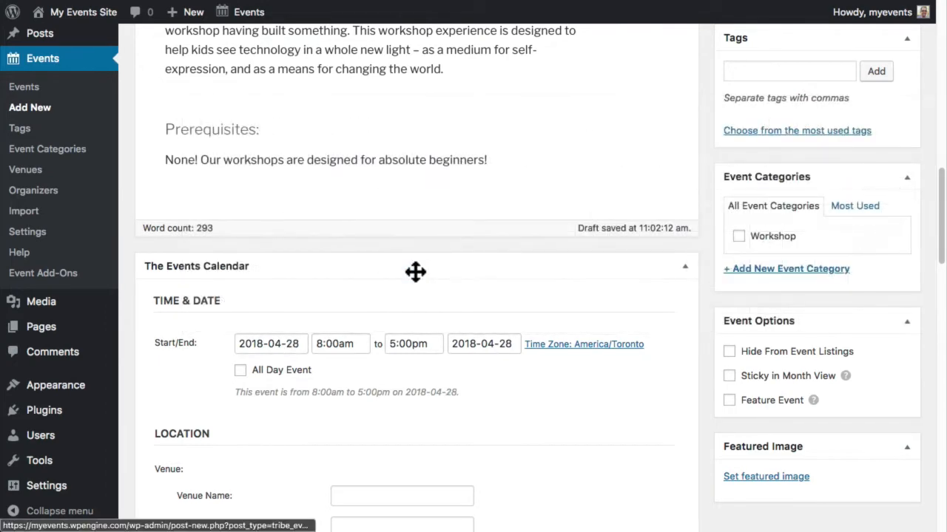
{"action": "left_click", "coordinate": [355, 333]}
{"action": "left_click", "coordinate": [340, 427]}
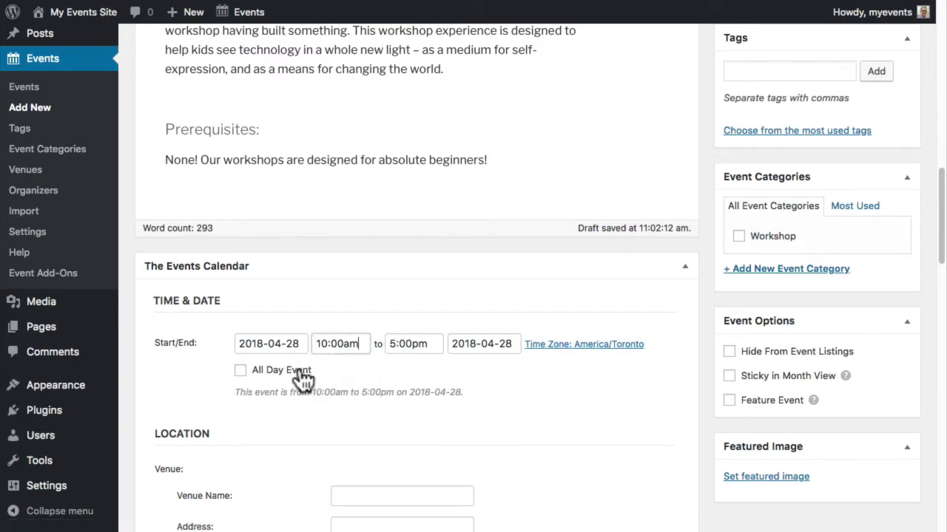
- Fill in the venue CoMotion on King, 115 King St E, Hamilton, Ontario, Canada, keeping Google Map shown
{"action": "scroll", "coordinate": [301, 372], "scroll_direction": "down", "scroll_amount": 3}
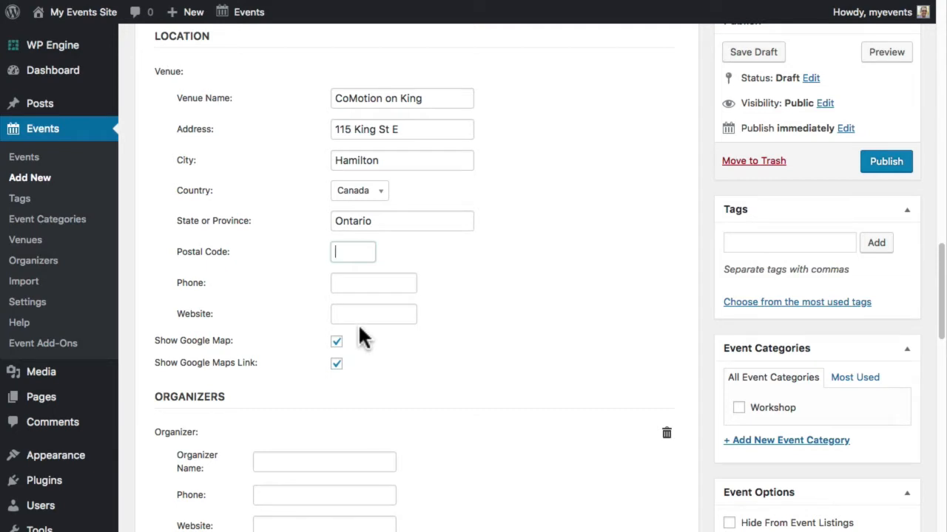
{"action": "left_click", "coordinate": [336, 343]}
{"action": "scroll", "coordinate": [365, 345], "scroll_direction": "down", "scroll_amount": 4}
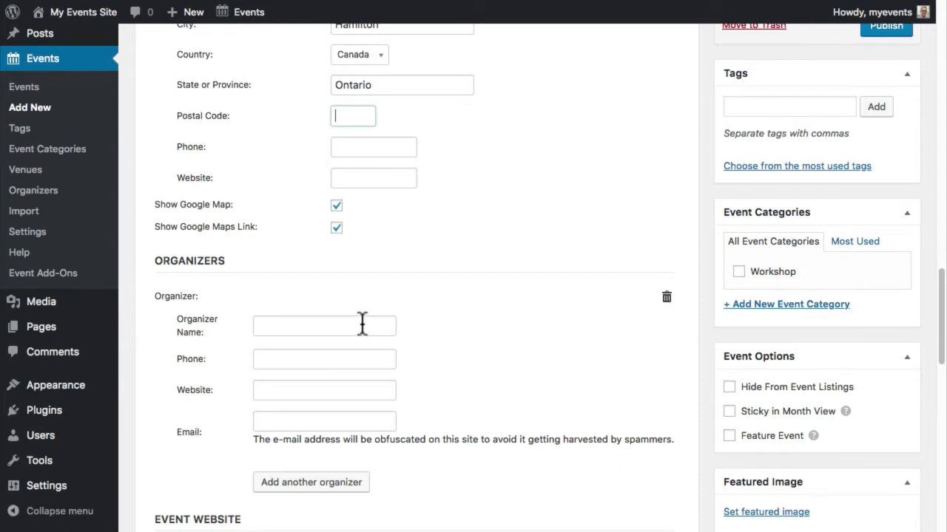
{"action": "scroll", "coordinate": [450, 387], "scroll_direction": "down", "scroll_amount": 4}
{"action": "scroll", "coordinate": [453, 380], "scroll_direction": "down", "scroll_amount": 1}
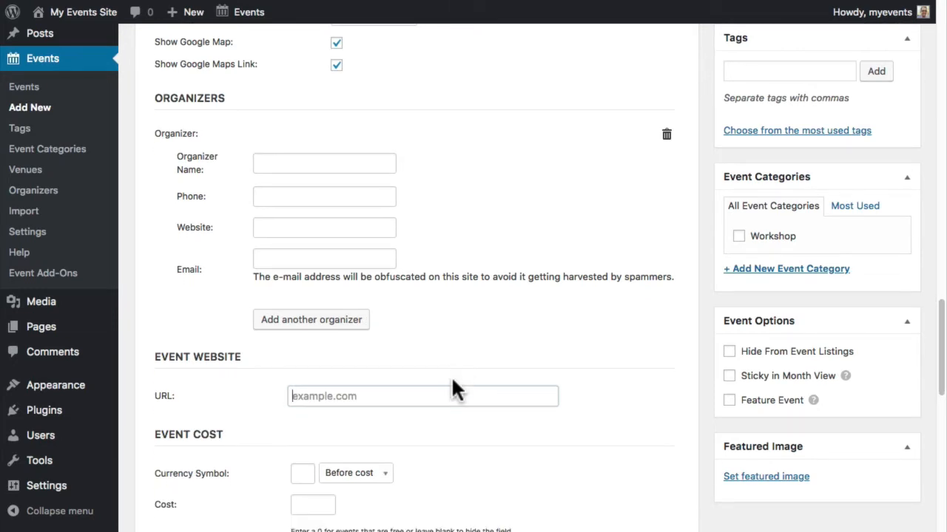
{"action": "type", "text": "https://canadalearningcode.ca"}
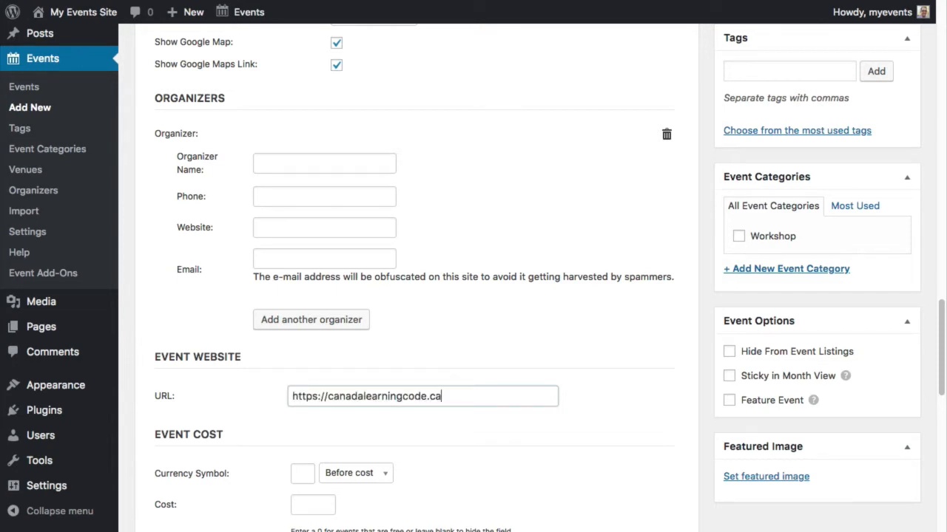
{"action": "scroll", "coordinate": [320, 357], "scroll_direction": "down", "scroll_amount": 3}
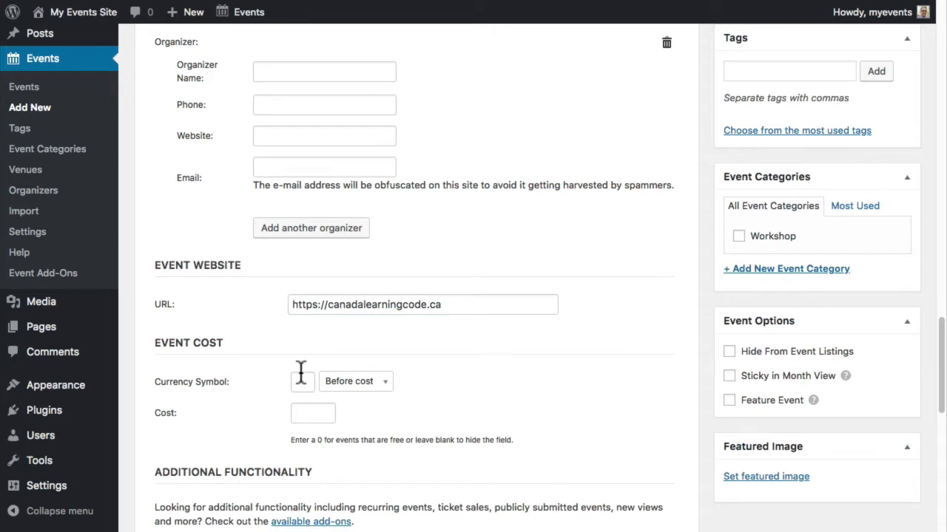
{"action": "left_click", "coordinate": [301, 374]}
{"action": "type", "text": "$"}
{"action": "key", "text": "Tab"}
{"action": "key", "text": "Tab"}
{"action": "type", "text": "50"}
{"action": "left_click", "coordinate": [367, 385]}
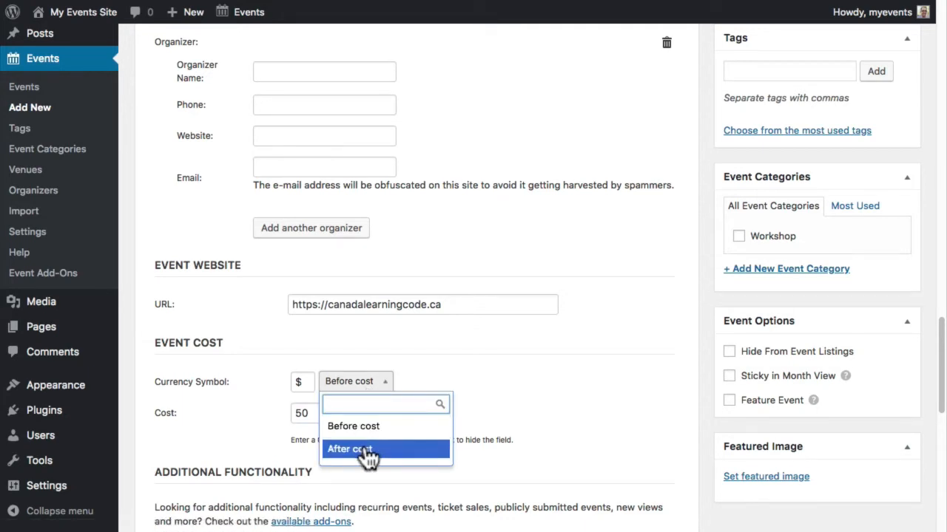
{"action": "scroll", "coordinate": [370, 452], "scroll_direction": "down", "scroll_amount": 3}
{"action": "left_click_drag", "start_coordinate": [356, 390], "coordinate": [228, 395]}
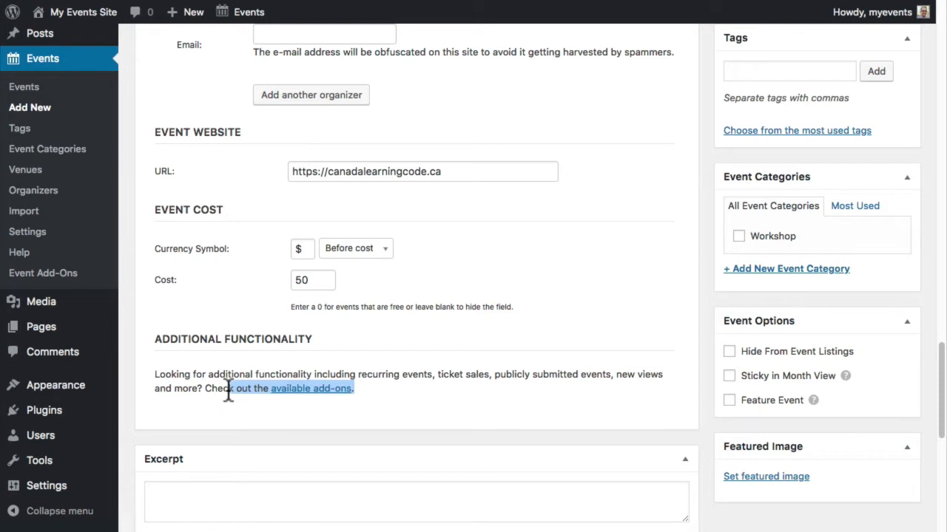
{"action": "scroll", "coordinate": [228, 399], "scroll_direction": "down", "scroll_amount": 2}
{"action": "left_click", "coordinate": [229, 422]}
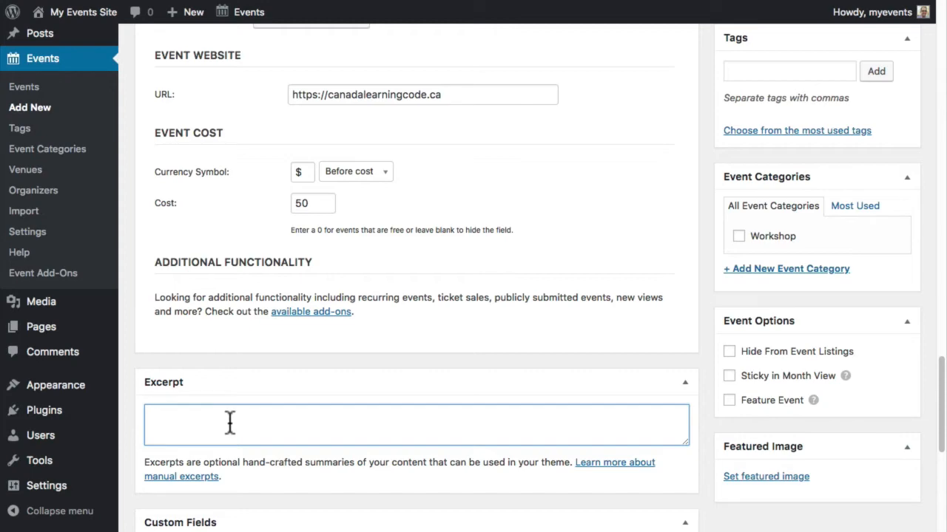
- Disable comments on the event and tick the Workshop event category
{"action": "scroll", "coordinate": [229, 423], "scroll_direction": "up", "scroll_amount": 10}
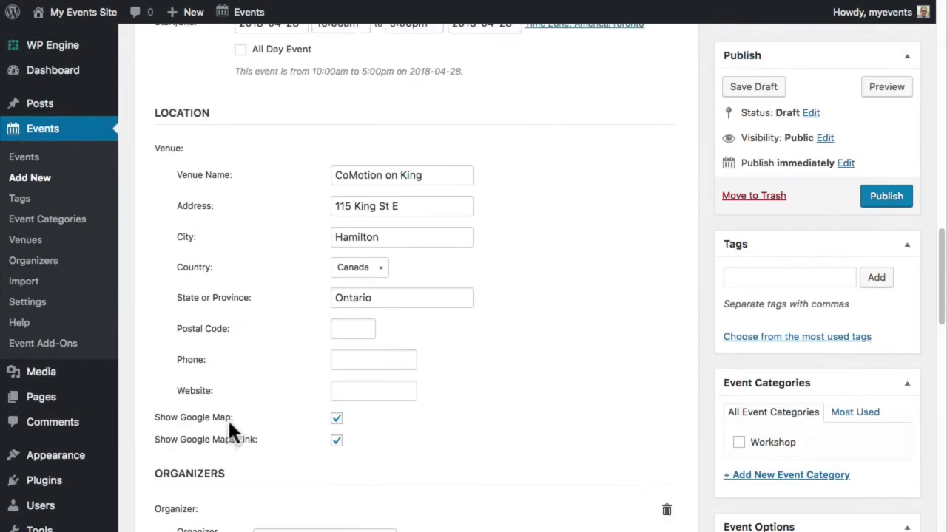
{"action": "scroll", "coordinate": [227, 418], "scroll_direction": "up", "scroll_amount": 7}
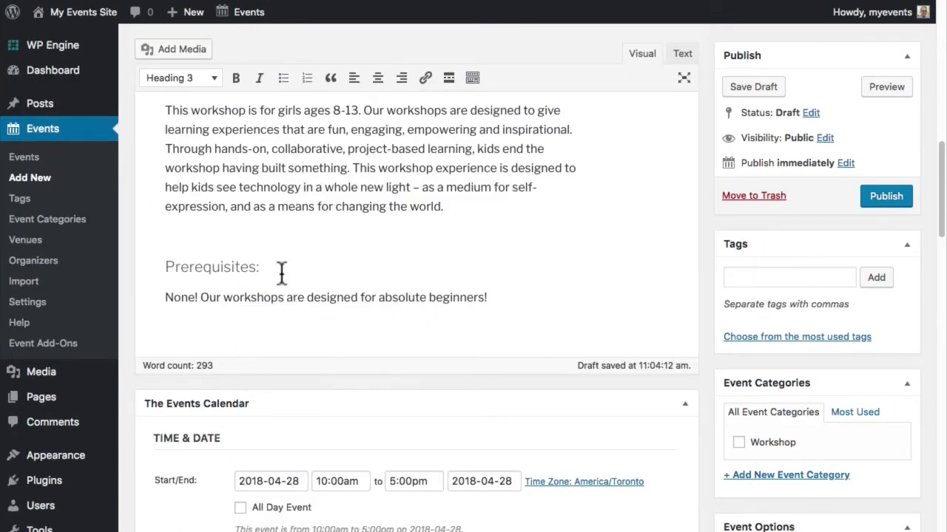
{"action": "scroll", "coordinate": [281, 274], "scroll_direction": "down", "scroll_amount": 18}
{"action": "left_click", "coordinate": [150, 359]}
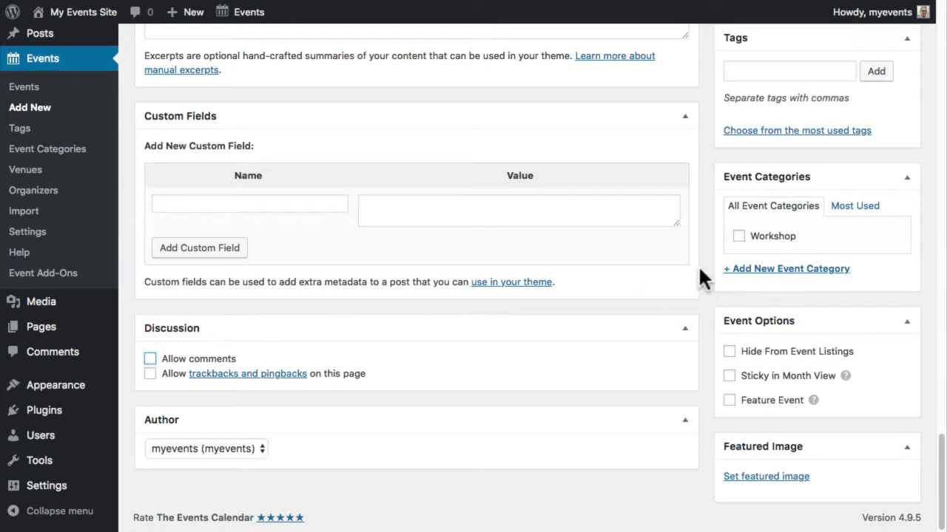
{"action": "scroll", "coordinate": [700, 270], "scroll_direction": "up", "scroll_amount": 1}
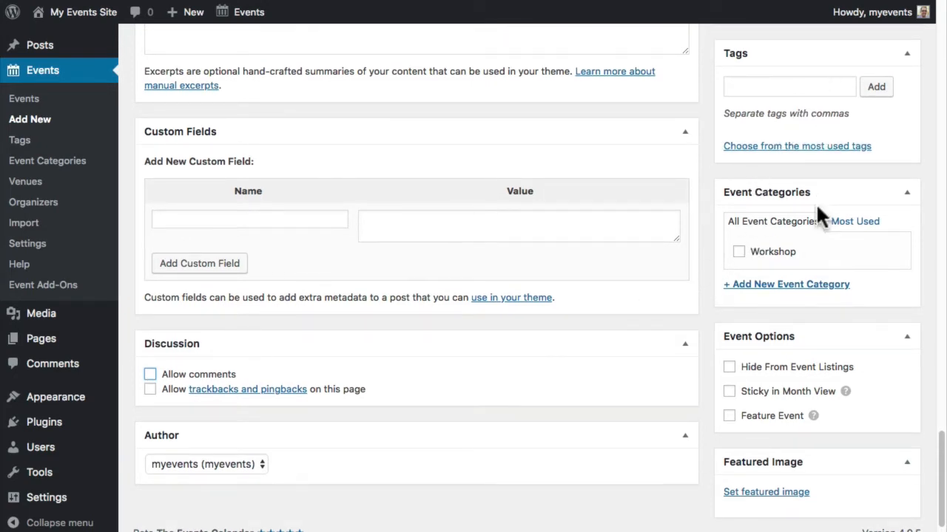
{"action": "left_click", "coordinate": [739, 253]}
{"action": "scroll", "coordinate": [731, 425], "scroll_direction": "up", "scroll_amount": 5}
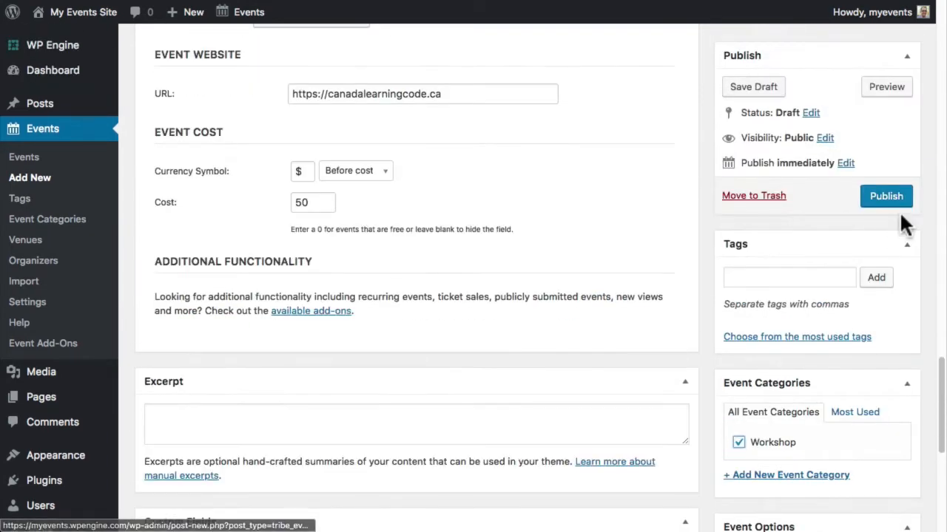
- Publish the event and view its public page, scrolling down to the $50 cost, venue details and map
{"action": "left_click", "coordinate": [894, 197]}
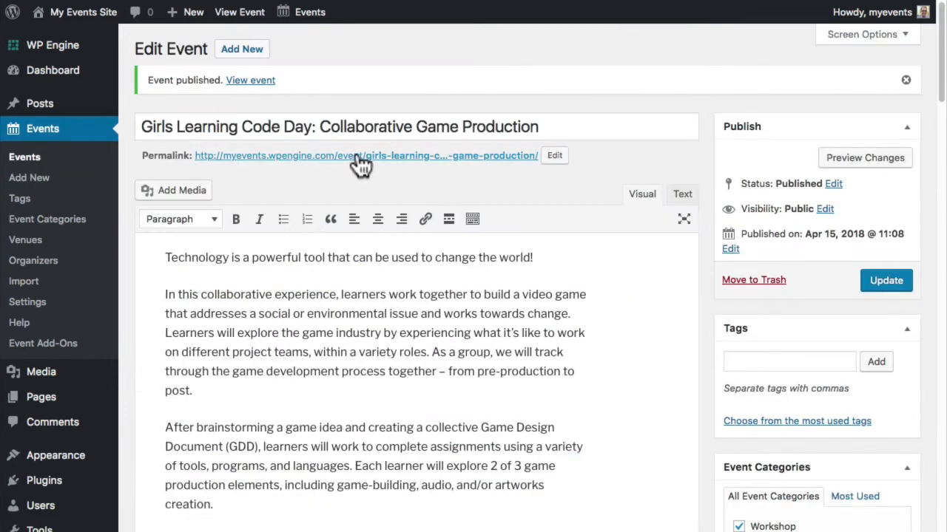
{"action": "left_click", "coordinate": [360, 159]}
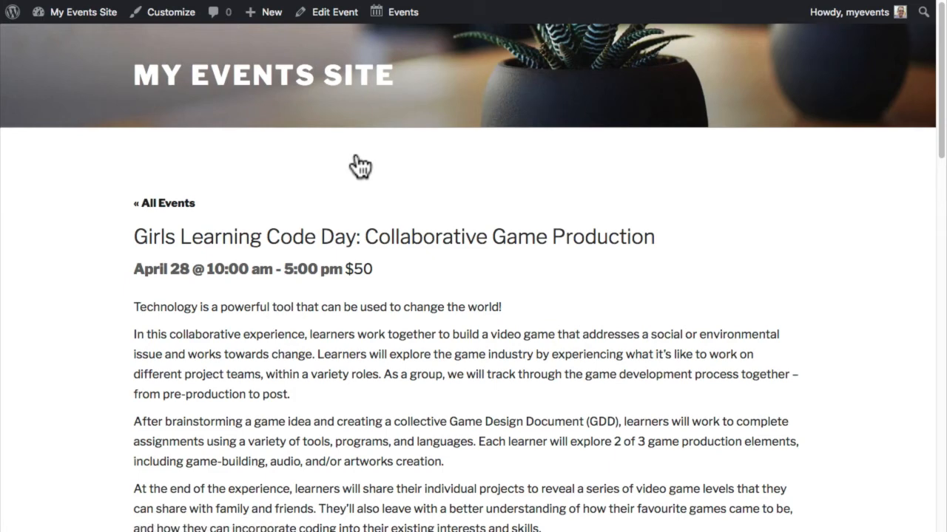
{"action": "scroll", "coordinate": [360, 164], "scroll_direction": "down", "scroll_amount": 6}
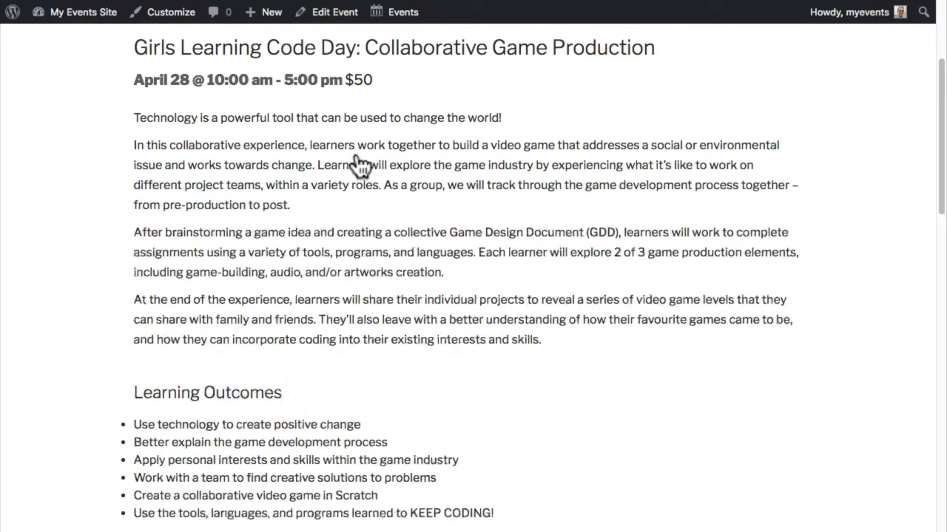
{"action": "scroll", "coordinate": [360, 164], "scroll_direction": "down", "scroll_amount": 8}
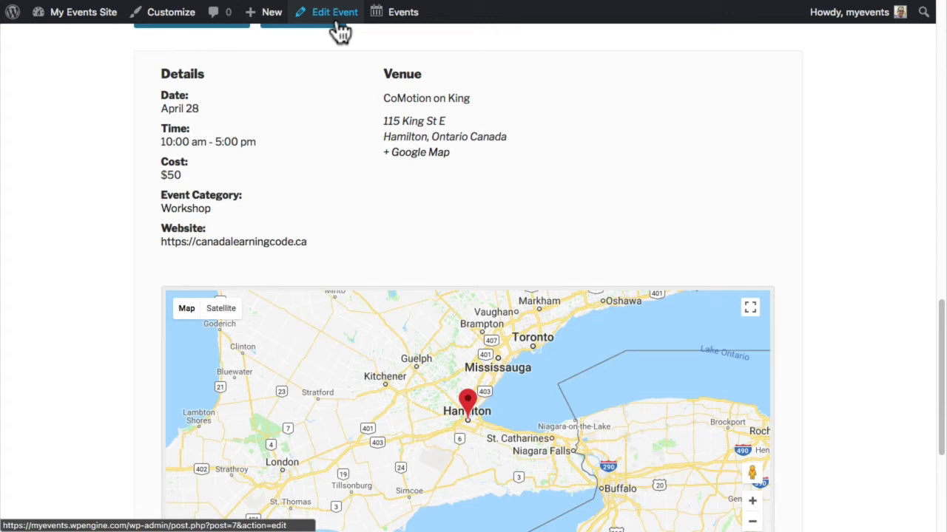
{"action": "mouse_move", "coordinate": [272, 24]}
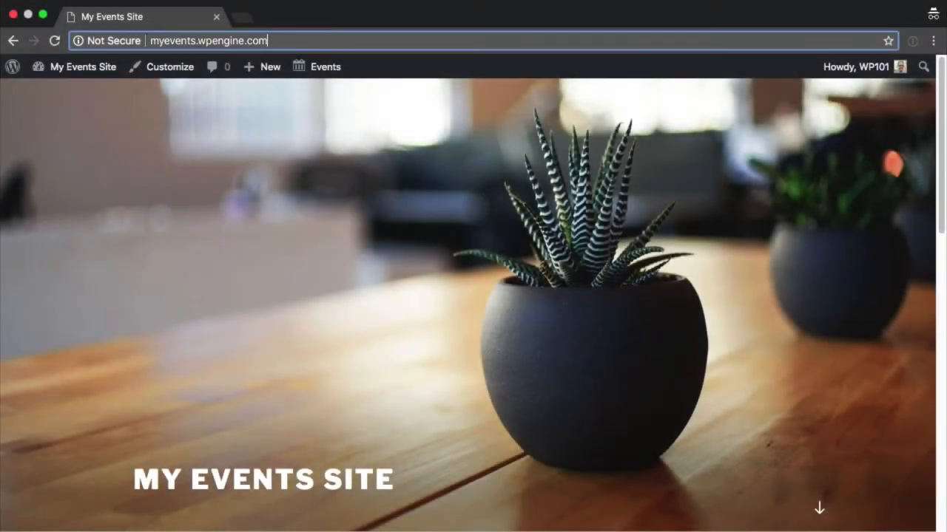
- Load /events to view the May 2018 calendar with Girls Learning Code Day, then return to the Dashboard
{"action": "left_click", "coordinate": [208, 40]}
{"action": "type", "text": "/"}
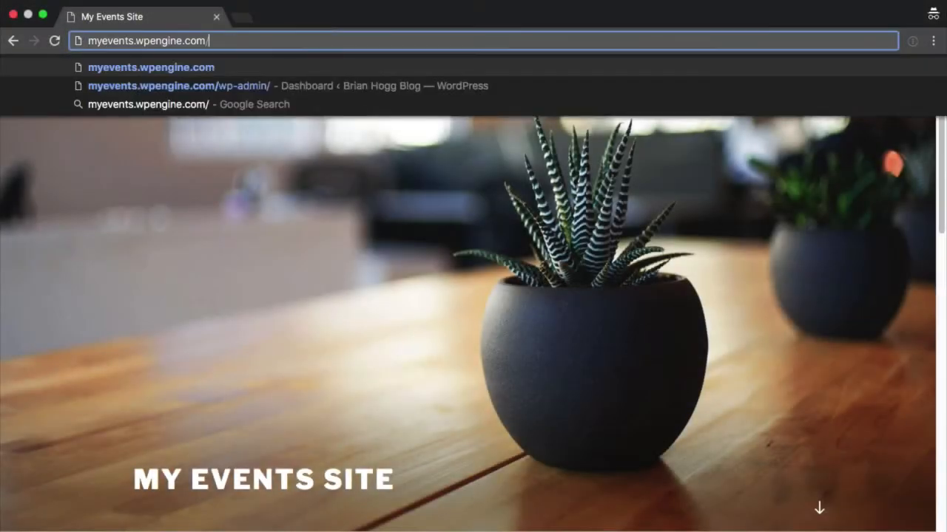
{"action": "type", "text": "events"}
{"action": "key", "text": "Return"}
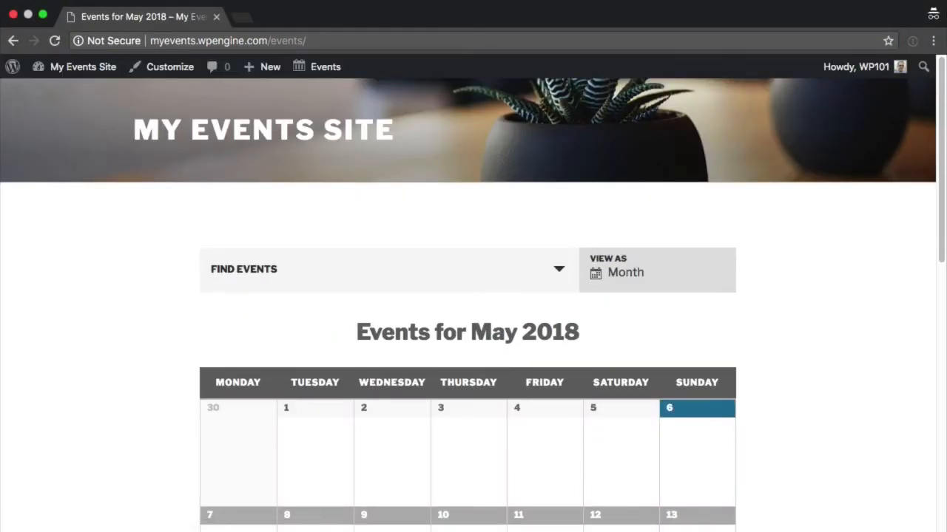
{"action": "scroll", "coordinate": [375, 270], "scroll_direction": "down", "scroll_amount": 5}
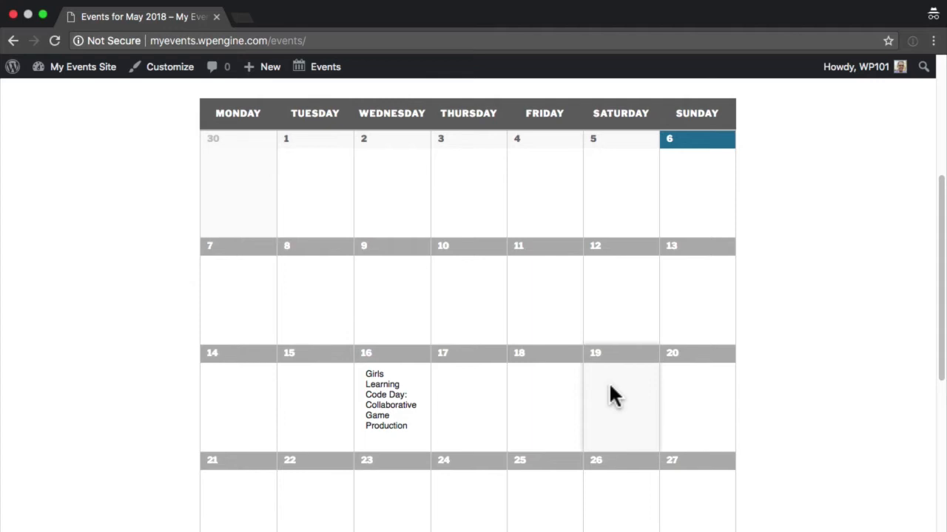
{"action": "scroll", "coordinate": [608, 381], "scroll_direction": "up", "scroll_amount": 5}
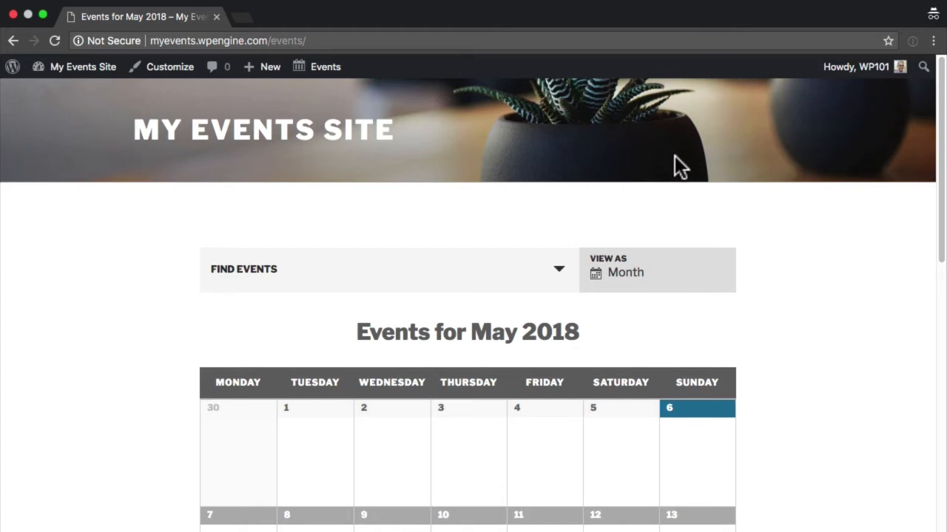
{"action": "left_click", "coordinate": [100, 70]}
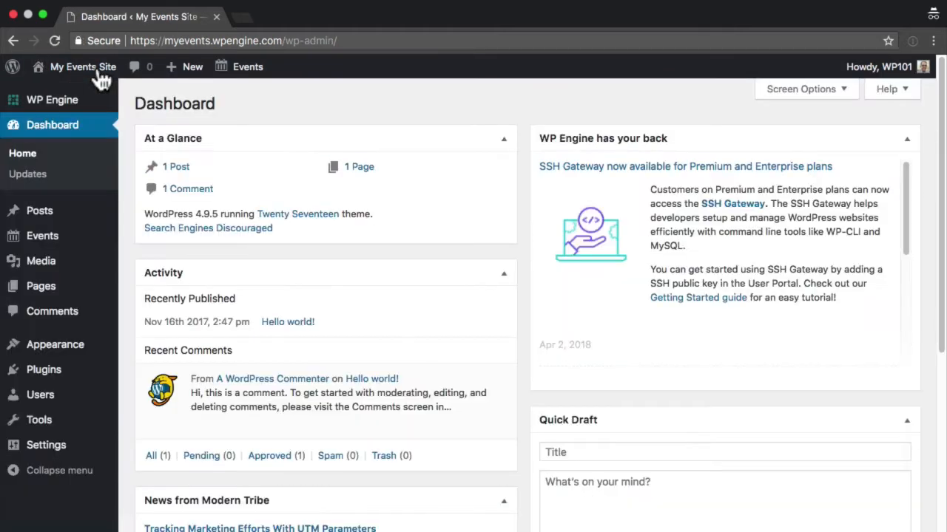
- Under Appearance > Menus, create a new menu named 'Primary'
{"action": "mouse_move", "coordinate": [60, 348]}
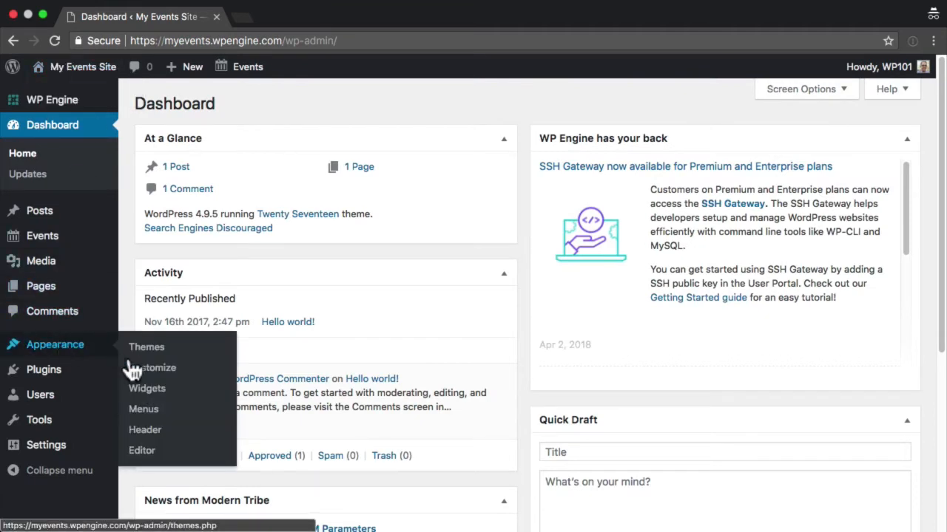
{"action": "left_click", "coordinate": [148, 412]}
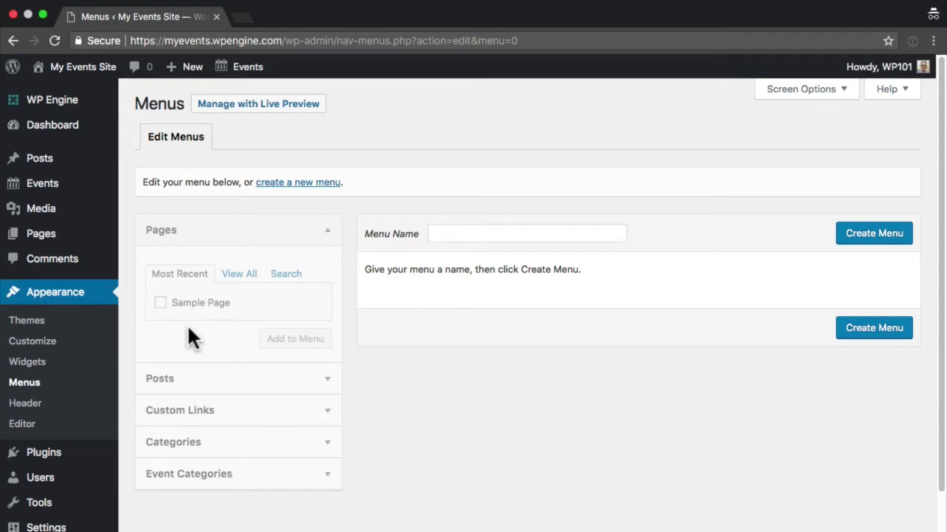
{"action": "left_click", "coordinate": [293, 186]}
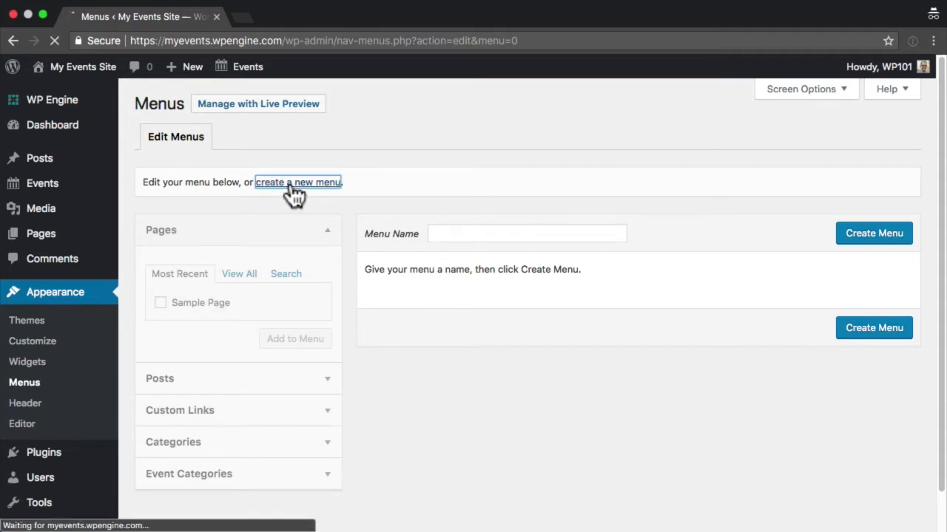
{"action": "left_click", "coordinate": [466, 234]}
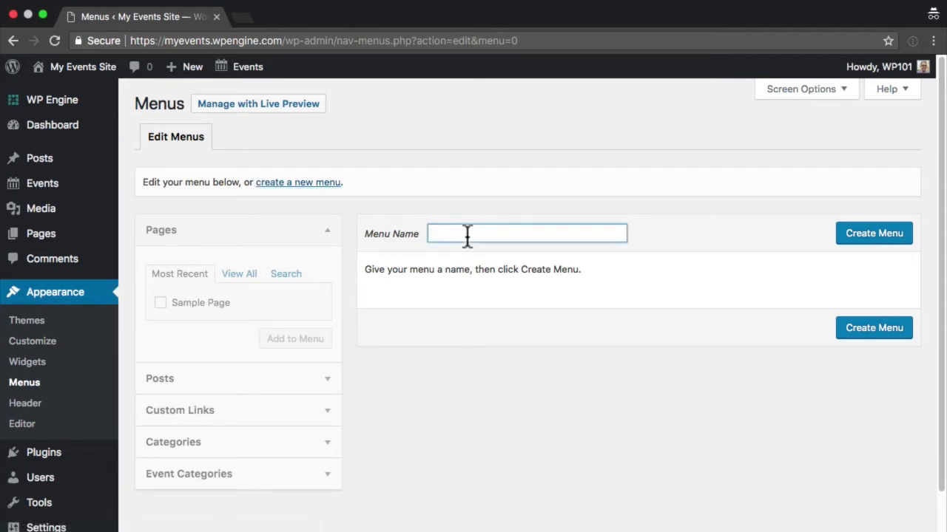
{"action": "type", "text": "Primary"}
{"action": "left_click", "coordinate": [862, 239]}
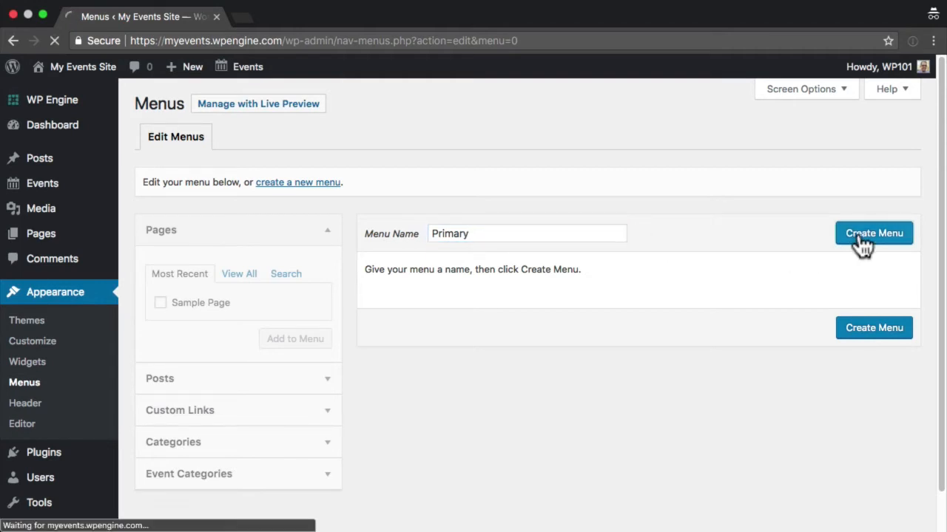
- Add a custom link to /events with link text 'Events' to the menu
{"action": "left_click", "coordinate": [326, 408]}
{"action": "left_click_drag", "start_coordinate": [248, 341], "coordinate": [187, 341]}
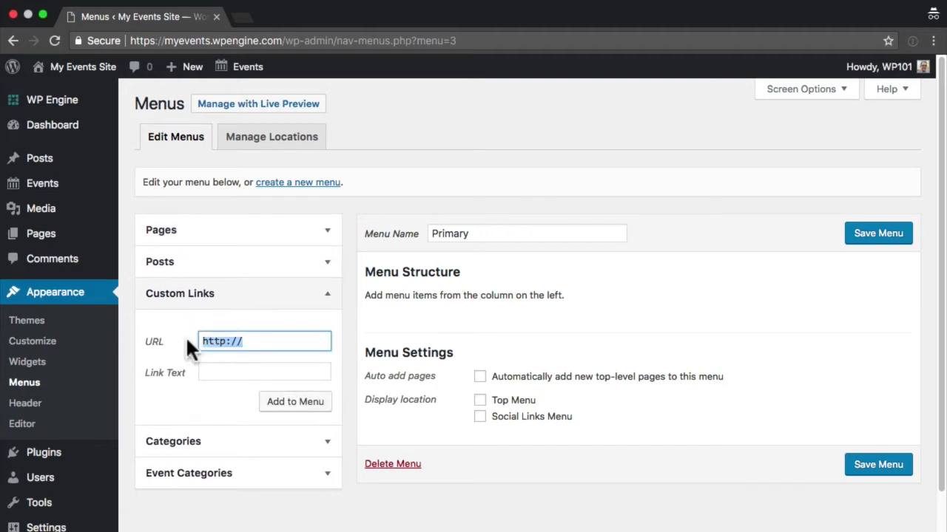
{"action": "type", "text": "/events"}
{"action": "key", "text": "Tab"}
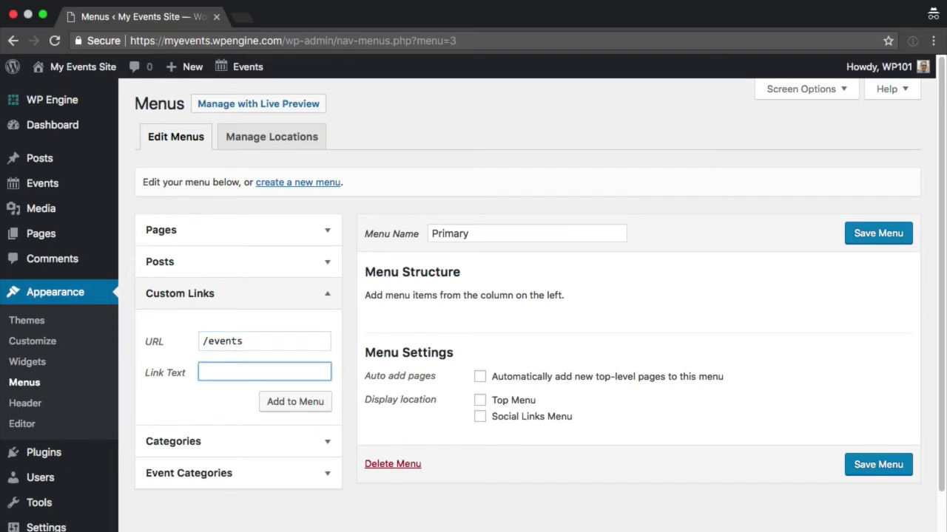
{"action": "type", "text": "Events"}
{"action": "left_click", "coordinate": [290, 412]}
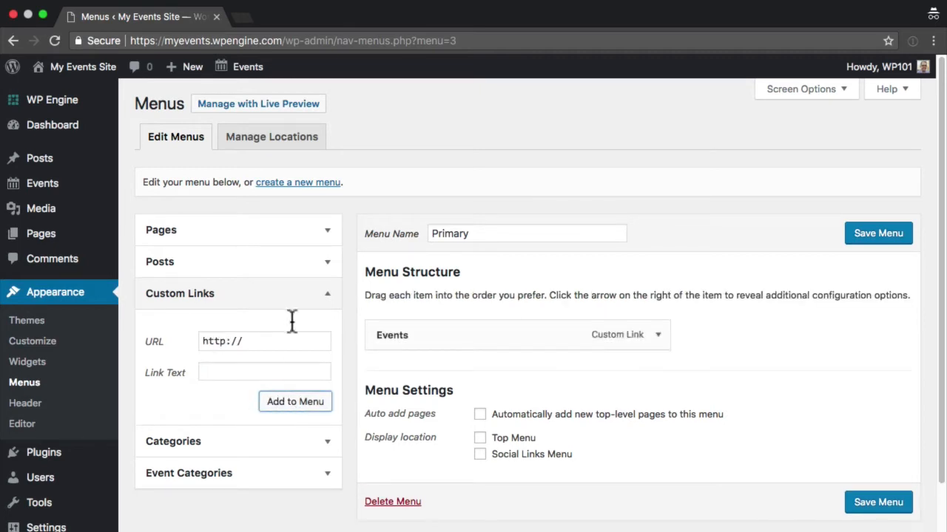
- Mark Sample Page, assign the menu to the Top Menu location, and save it
{"action": "left_click", "coordinate": [299, 239]}
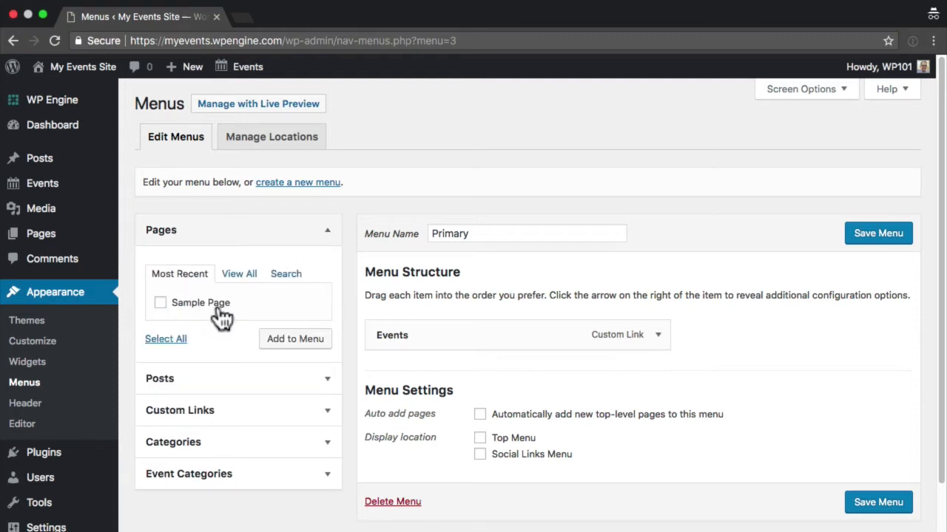
{"action": "left_click", "coordinate": [220, 311]}
{"action": "left_click", "coordinate": [480, 440]}
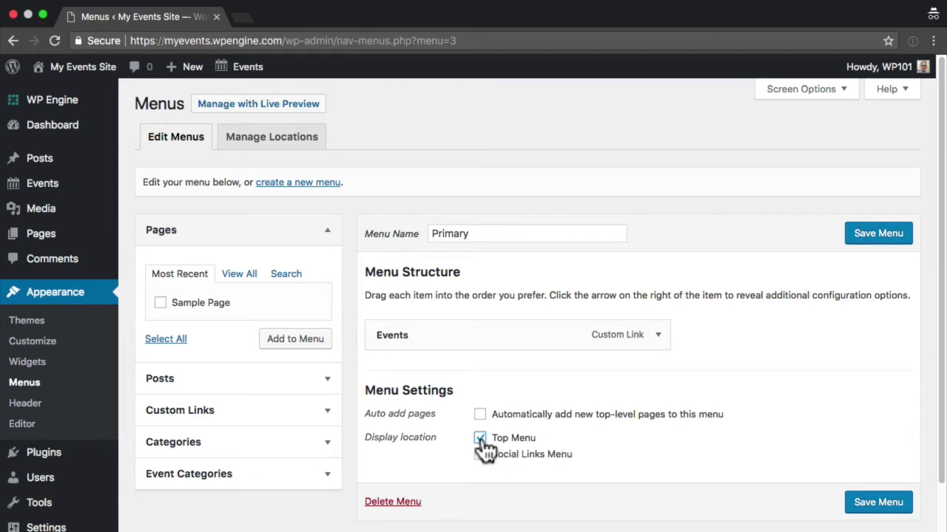
{"action": "left_click", "coordinate": [862, 509]}
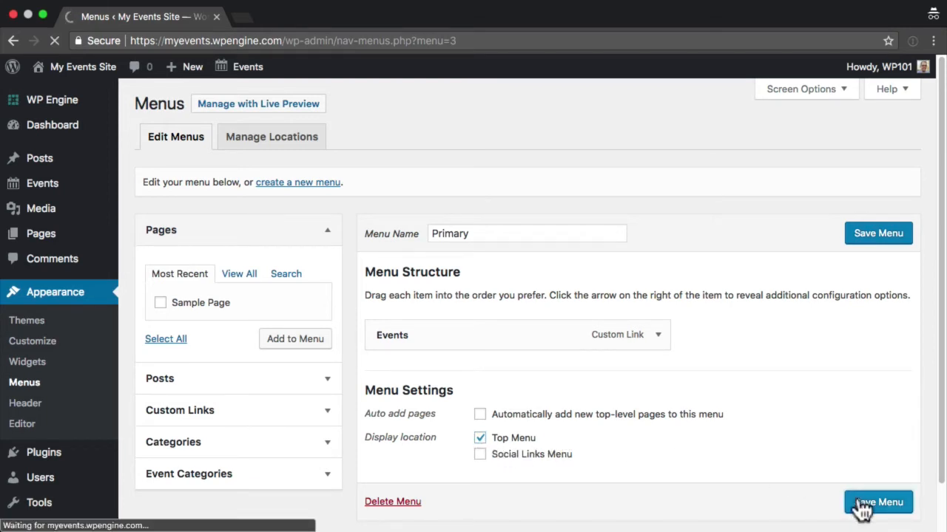
- Visit the site and follow the Events menu link to the May 2018 events calendar
{"action": "mouse_move", "coordinate": [57, 69]}
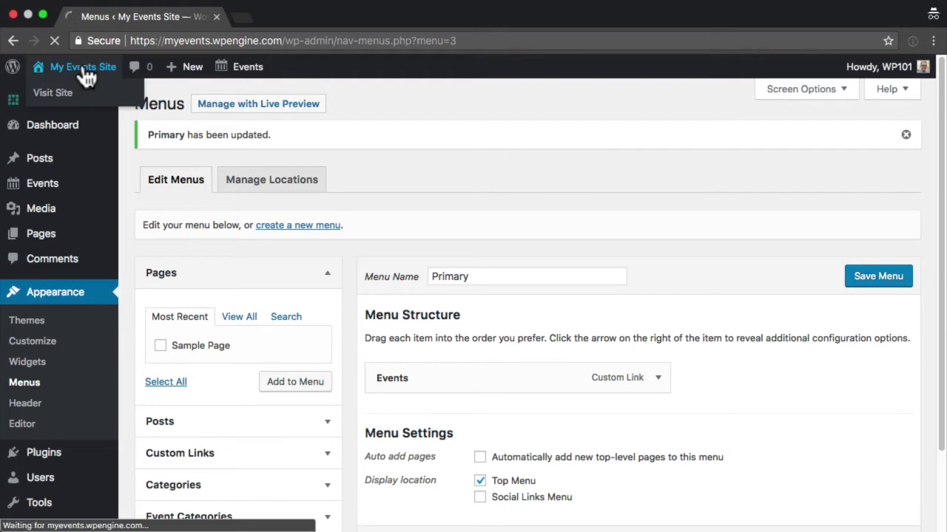
{"action": "scroll", "coordinate": [273, 290], "scroll_direction": "down", "scroll_amount": 3}
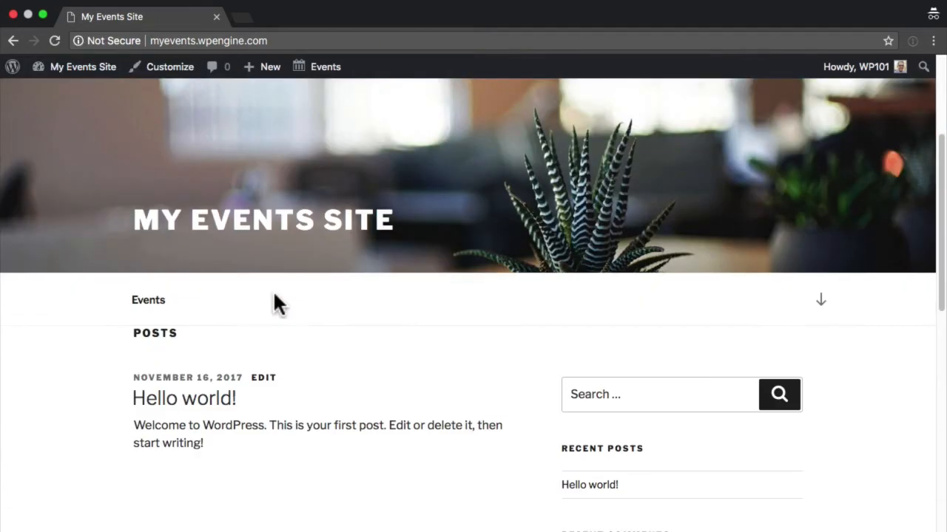
{"action": "left_click", "coordinate": [152, 304]}
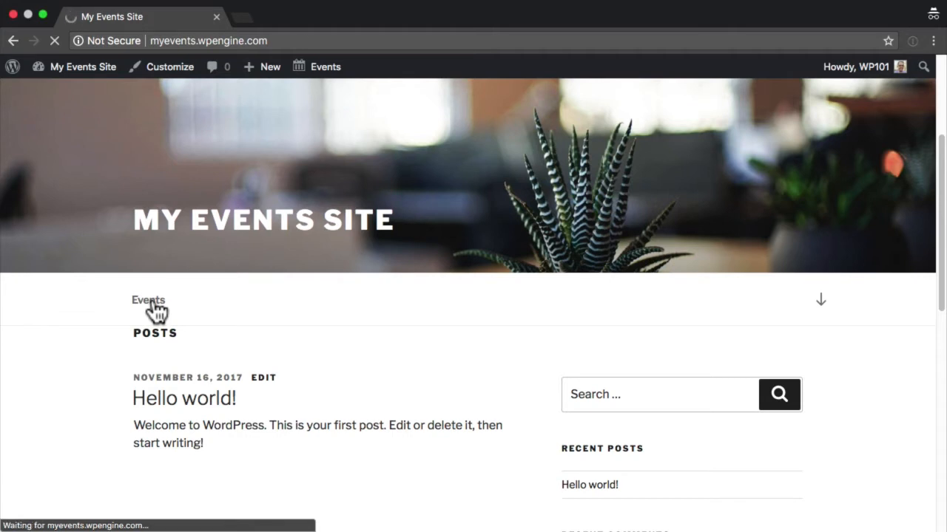
{"action": "scroll", "coordinate": [157, 310], "scroll_direction": "down", "scroll_amount": 3}
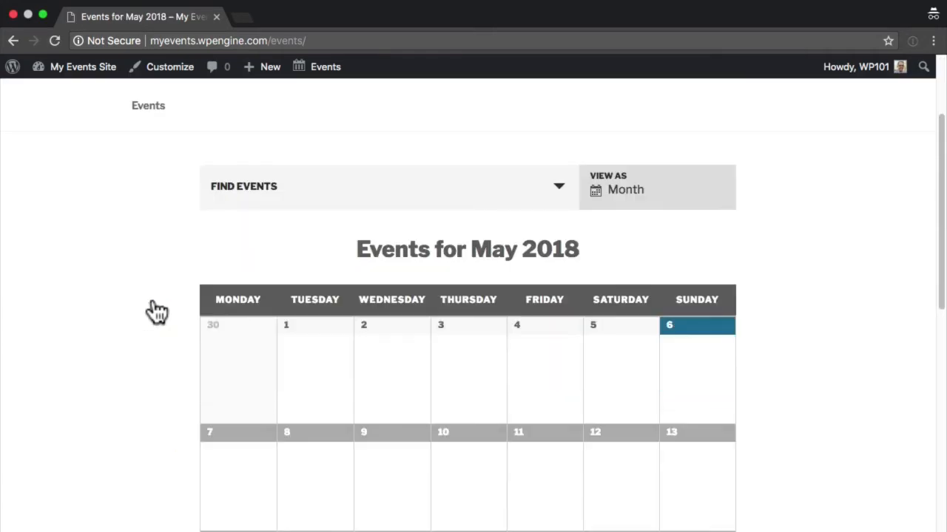
- Try the calendar's View As options and the Find Events search fields with date picker
{"action": "left_click", "coordinate": [627, 194]}
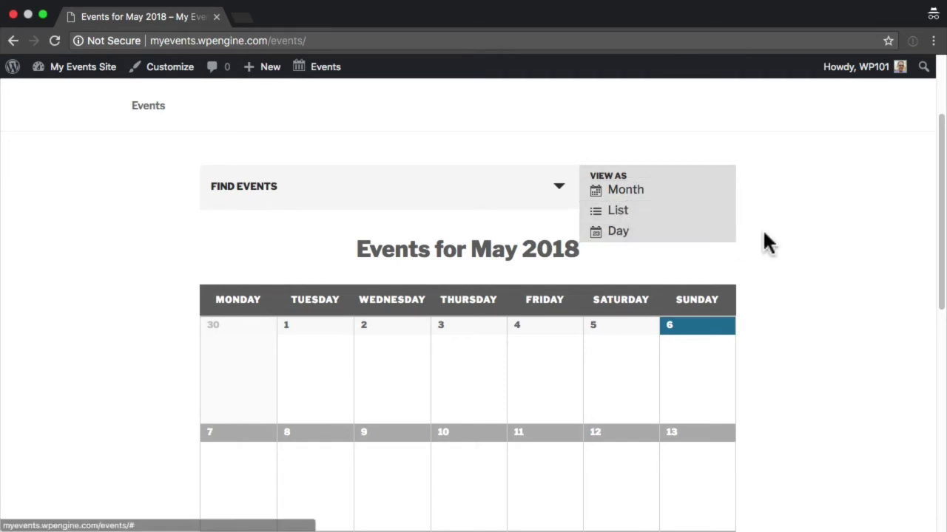
{"action": "left_click", "coordinate": [559, 189]}
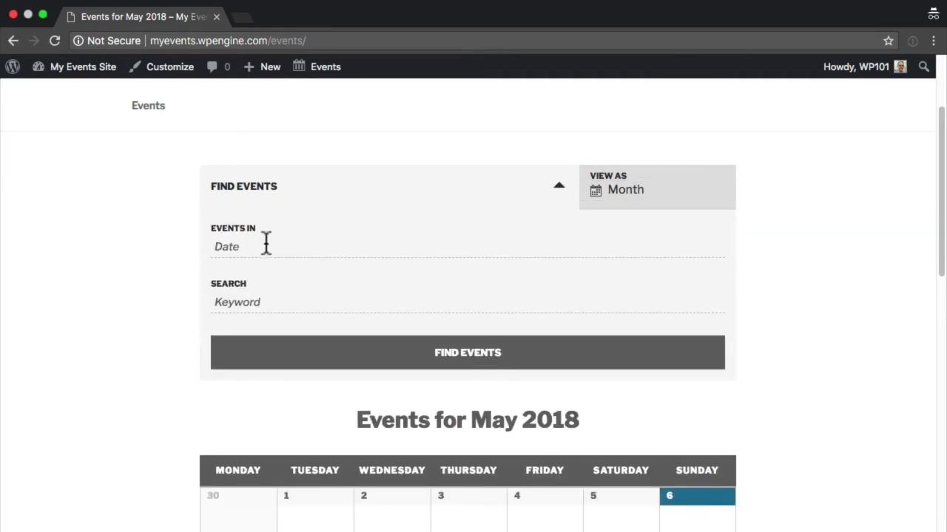
{"action": "left_click", "coordinate": [266, 244]}
{"action": "left_click", "coordinate": [366, 206]}
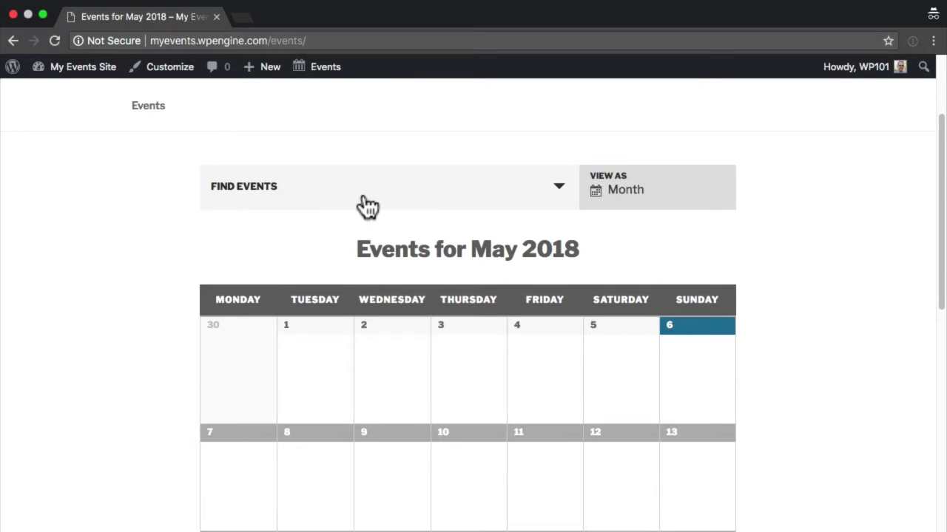
{"action": "scroll", "coordinate": [369, 192], "scroll_direction": "up", "scroll_amount": 2}
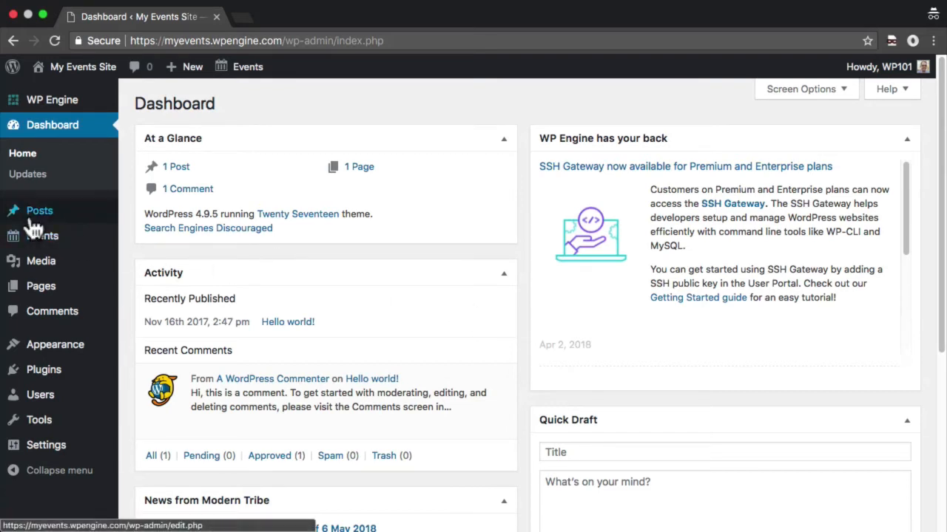
- Go to Events > Settings > APIs and follow the Google Maps key link to Google's Get API Key page
{"action": "mouse_move", "coordinate": [34, 241]}
{"action": "left_click", "coordinate": [161, 386]}
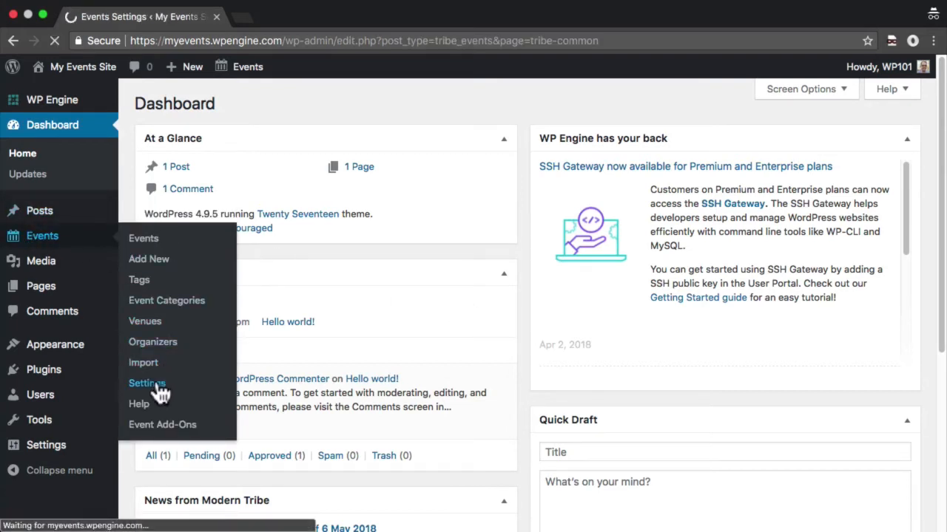
{"action": "left_click", "coordinate": [343, 154]}
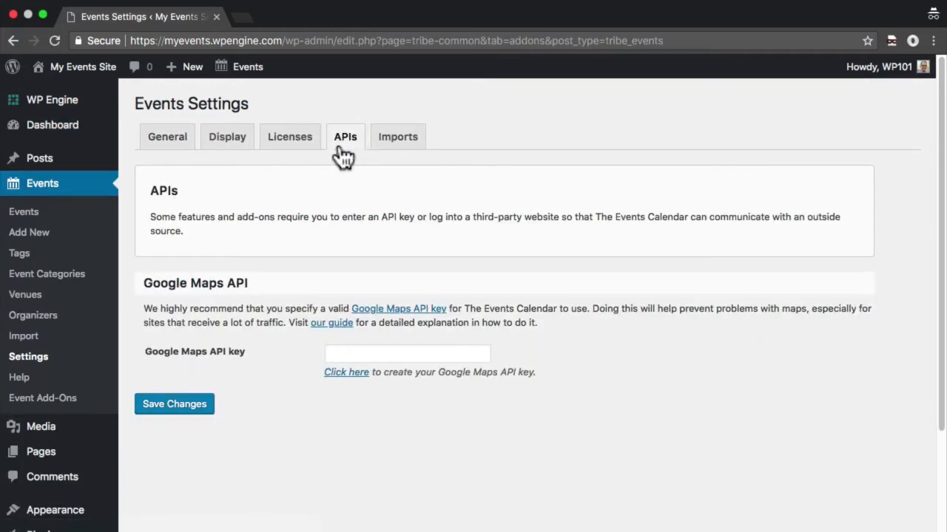
{"action": "left_click", "coordinate": [357, 376]}
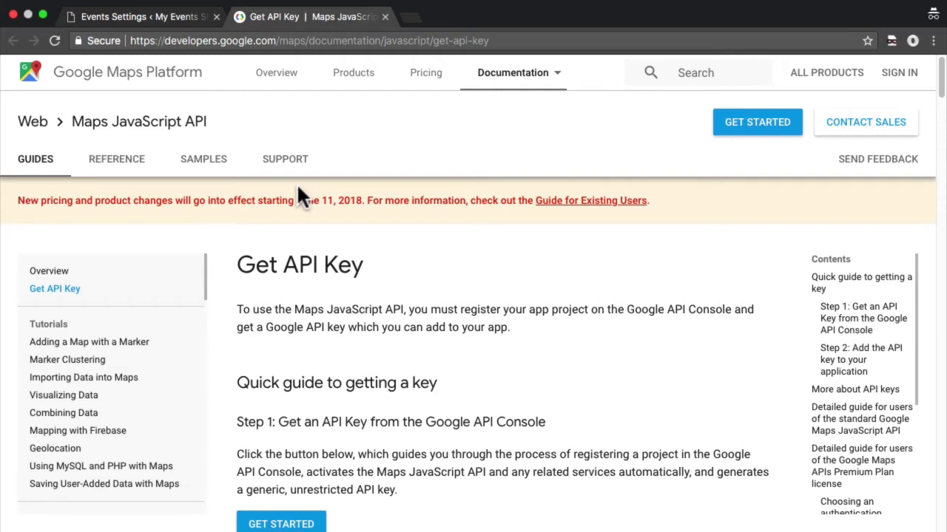
- Start the Google Maps Platform setup, selecting the Maps product after signing in
{"action": "left_click", "coordinate": [288, 521]}
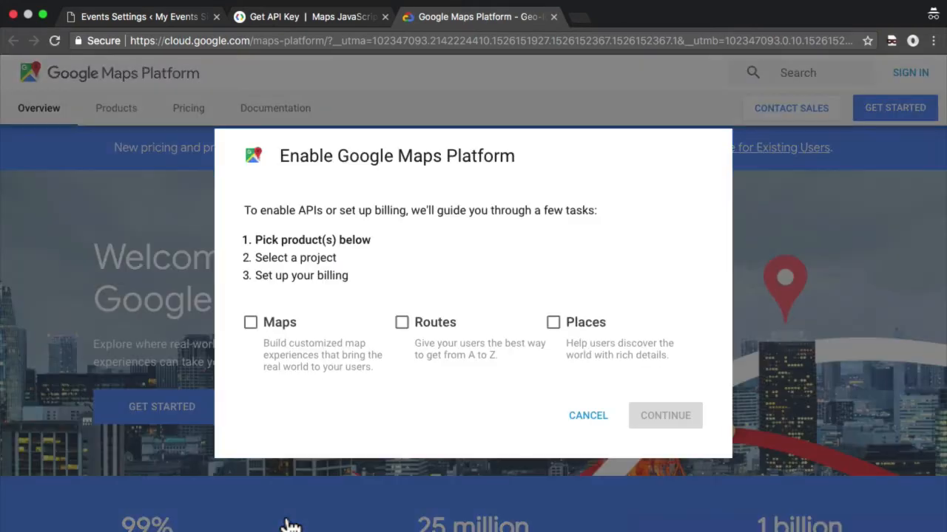
{"action": "left_click", "coordinate": [251, 323]}
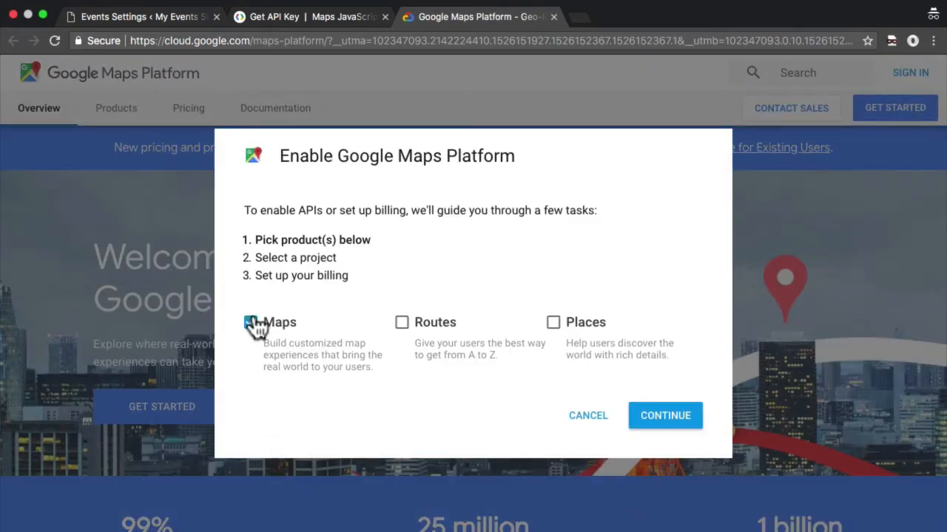
{"action": "left_click", "coordinate": [645, 417]}
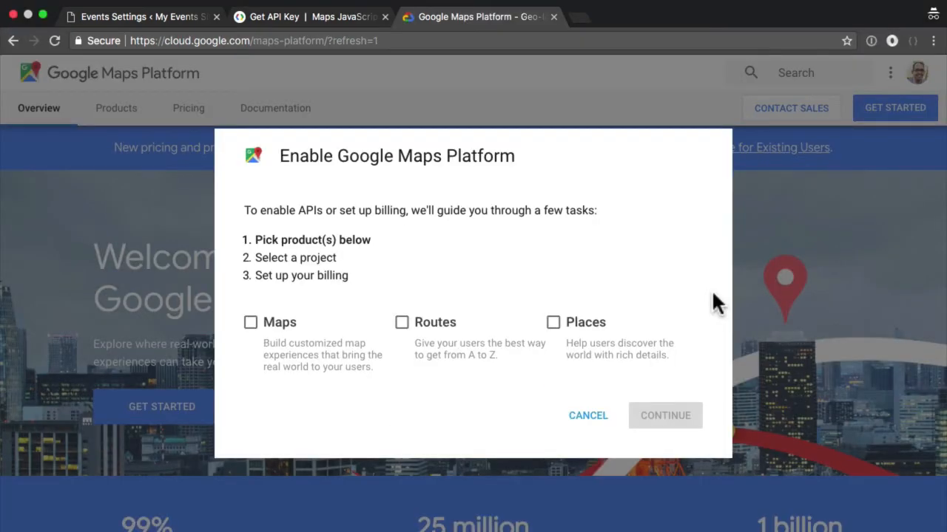
{"action": "left_click", "coordinate": [250, 322]}
{"action": "left_click", "coordinate": [667, 418]}
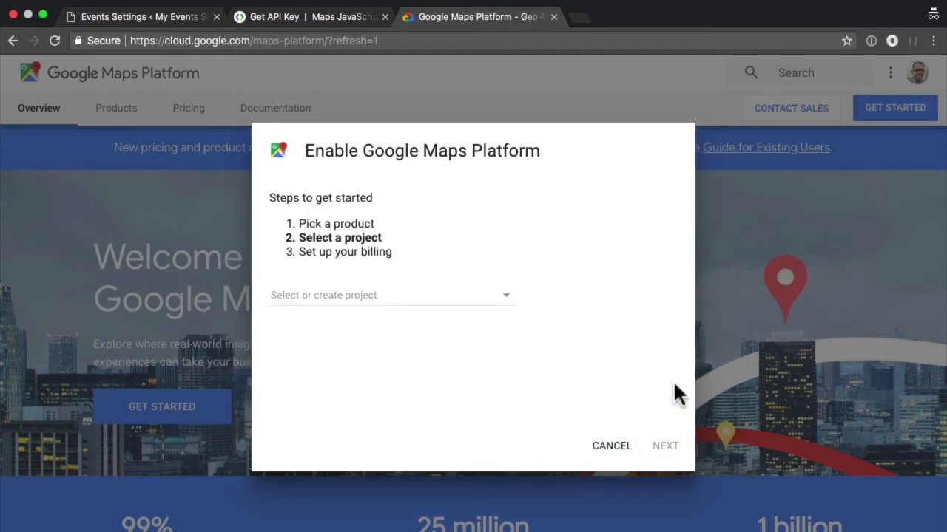
- Create a new project named 'My Events Site' and continue
{"action": "left_click", "coordinate": [478, 307]}
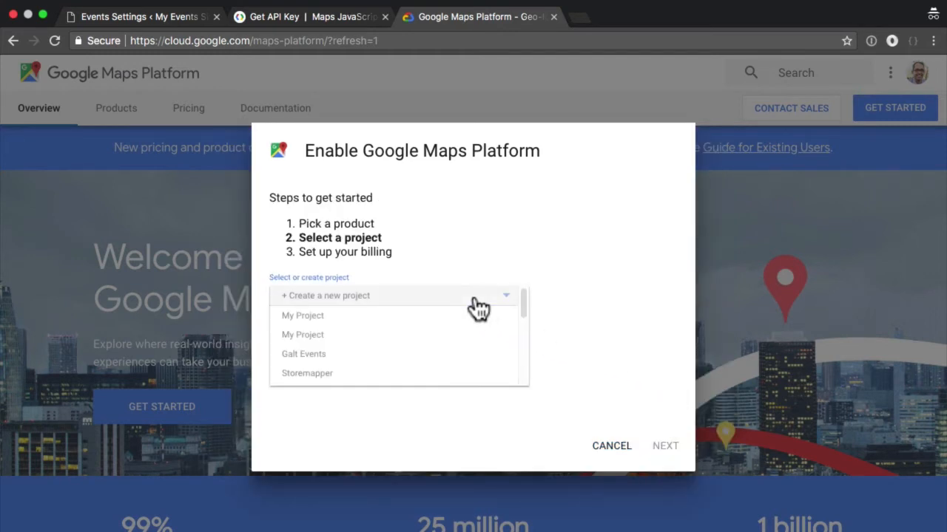
{"action": "left_click", "coordinate": [342, 298]}
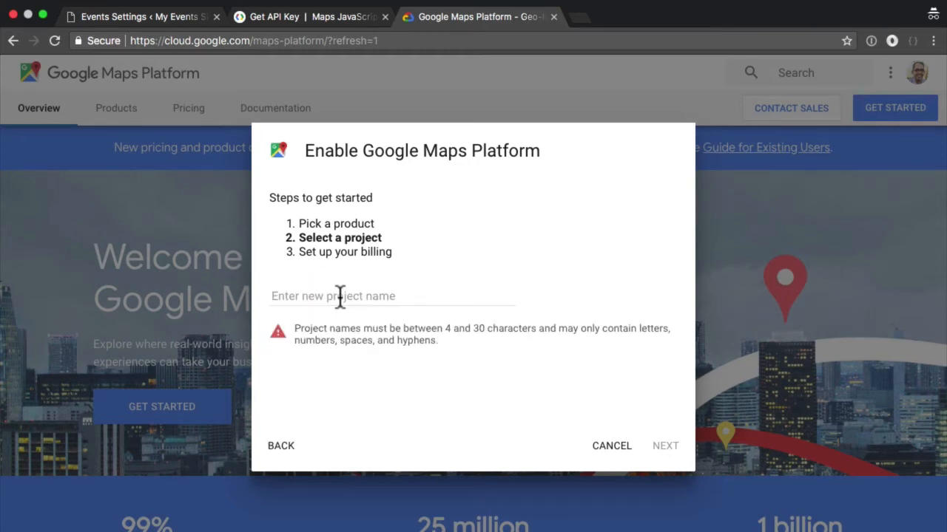
{"action": "left_click", "coordinate": [340, 295]}
{"action": "type", "text": "My Events Site"}
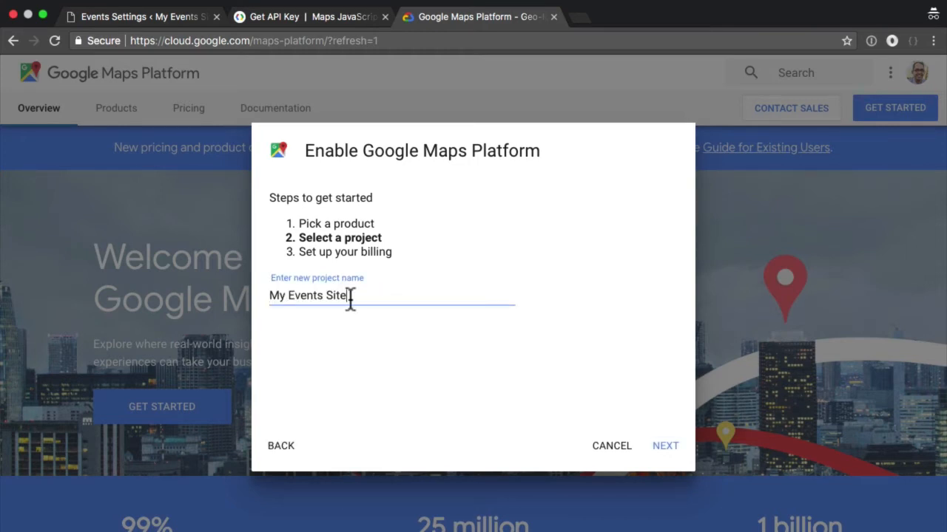
{"action": "left_click", "coordinate": [670, 453]}
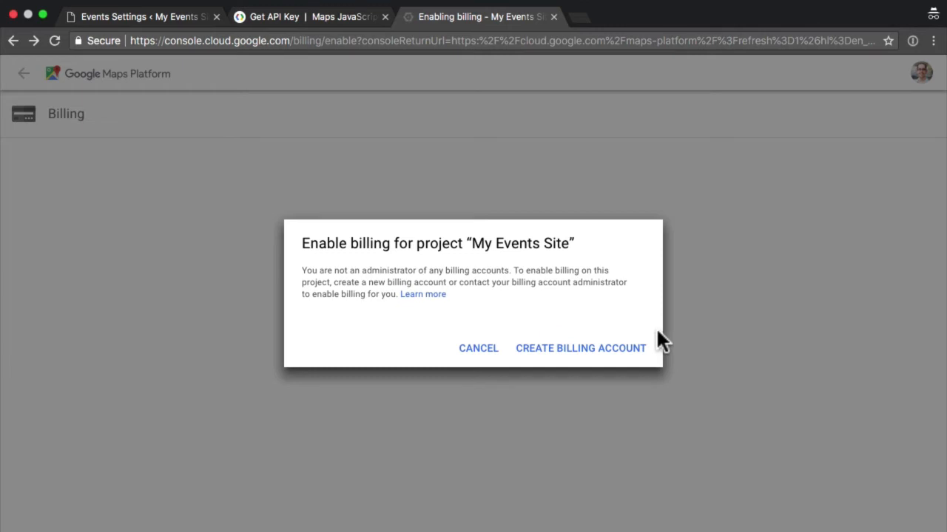
- Skip the billing prompt, enable the Maps APIs, and select the generated API key
{"action": "left_click", "coordinate": [482, 357]}
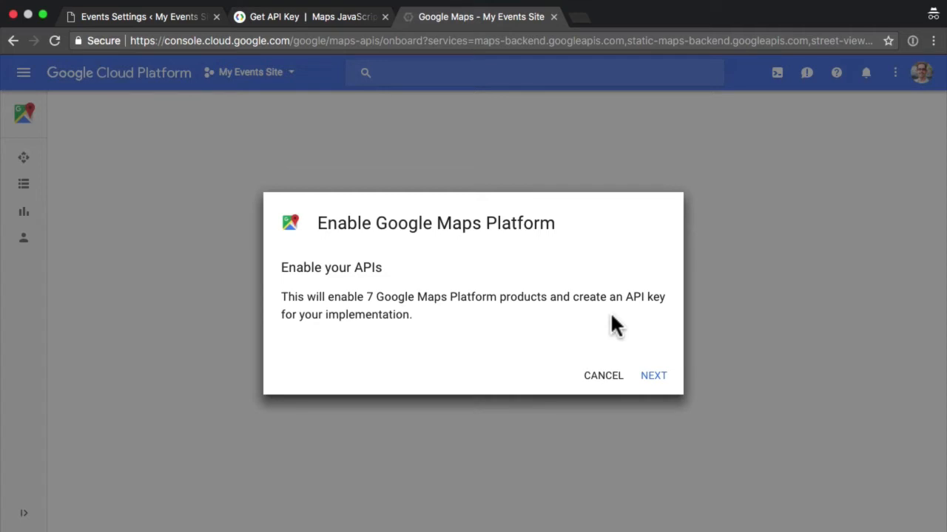
{"action": "left_click", "coordinate": [653, 378]}
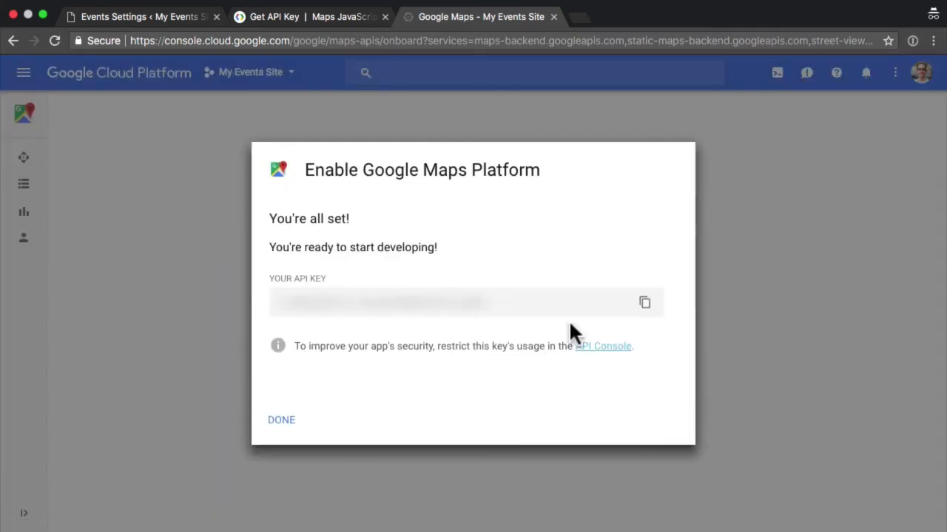
{"action": "left_click_drag", "start_coordinate": [488, 301], "coordinate": [281, 303]}
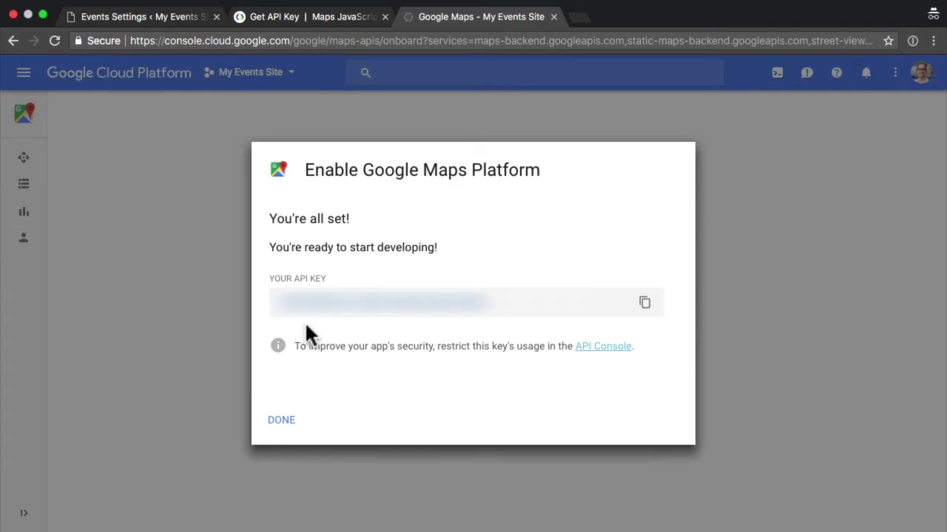
- Paste the key into the Google Maps API key field, save the events settings, and return to Google
{"action": "left_click", "coordinate": [182, 17]}
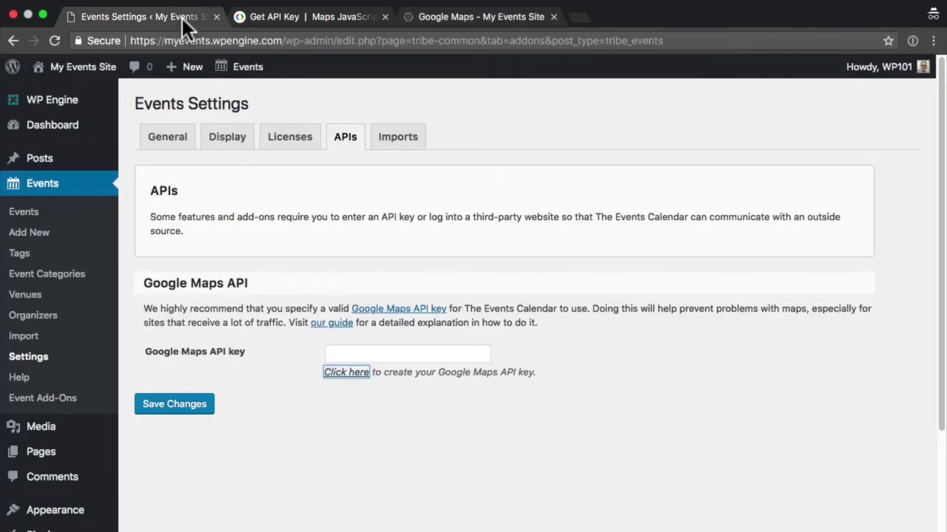
{"action": "key", "text": "super+v"}
{"action": "left_click", "coordinate": [336, 353]}
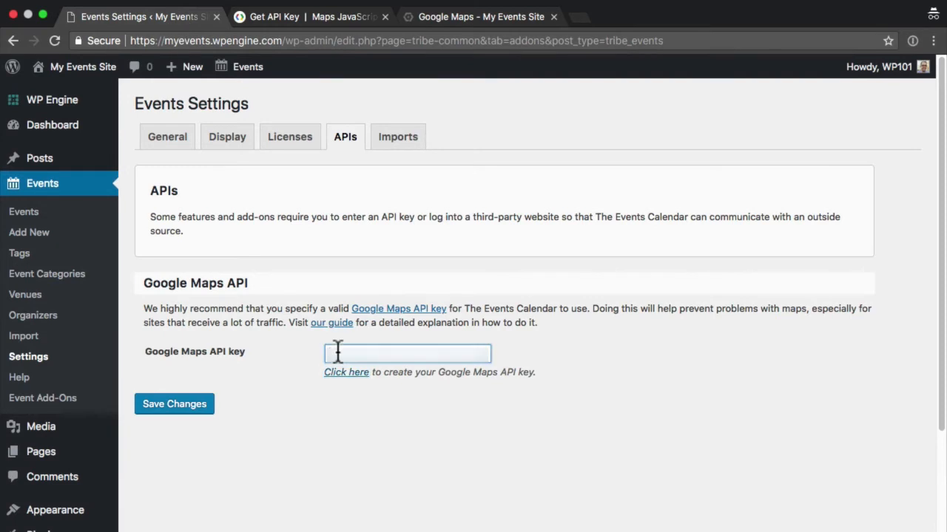
{"action": "key", "text": "super+v"}
{"action": "left_click", "coordinate": [183, 409]}
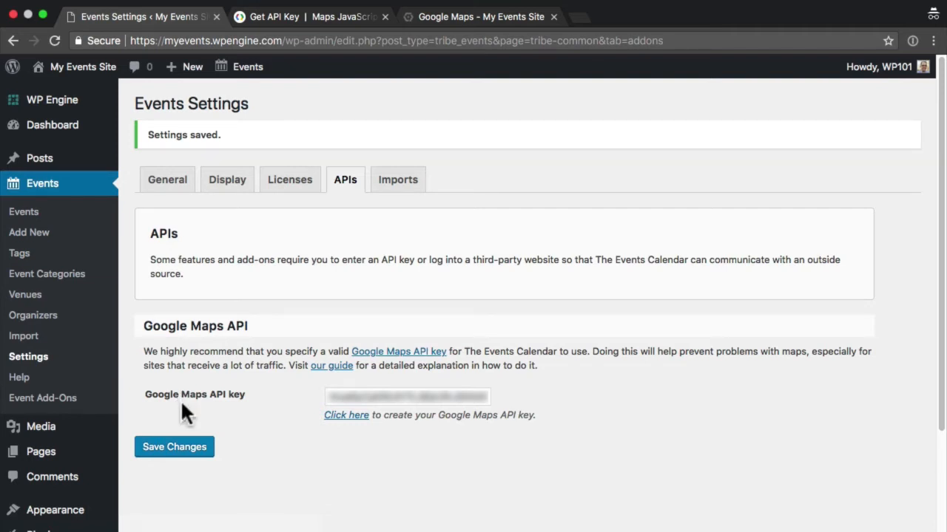
{"action": "left_click", "coordinate": [478, 19]}
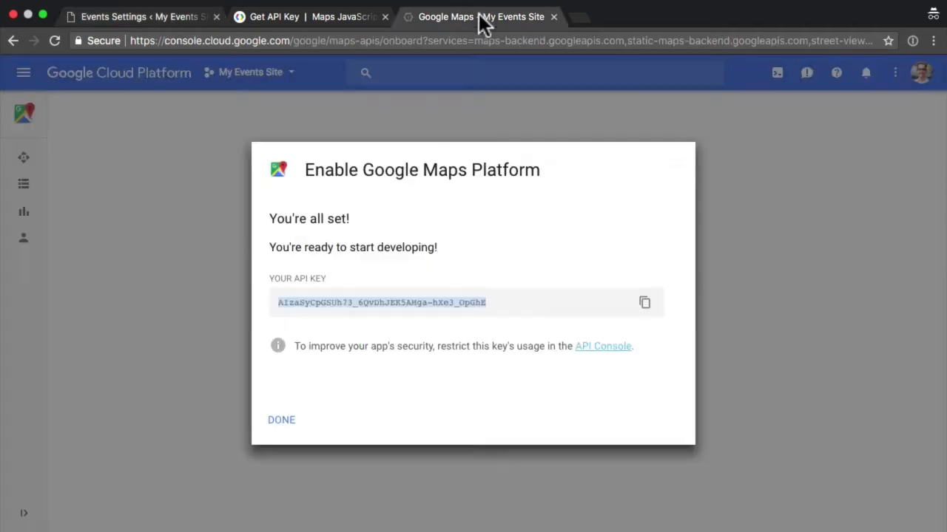
- Open the key's restriction settings and choose HTTP referrers as the restriction type
{"action": "left_click", "coordinate": [602, 347]}
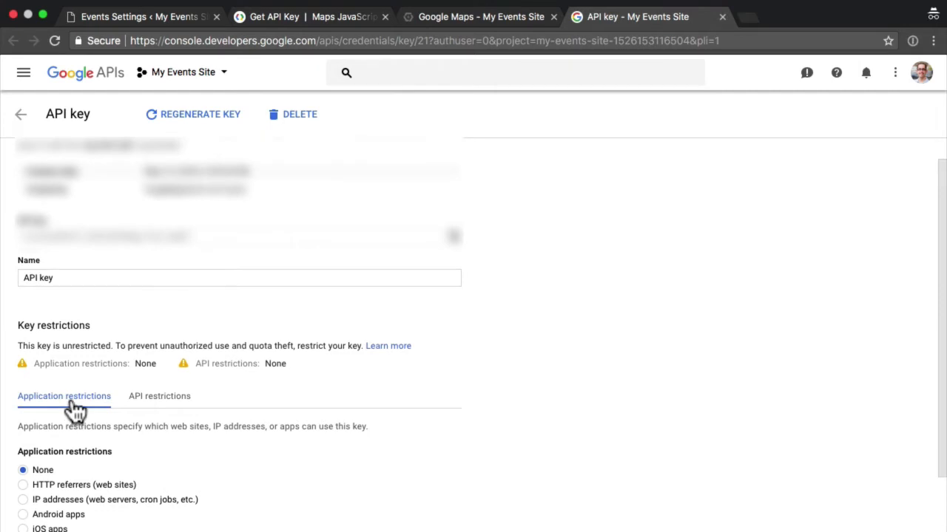
{"action": "left_click", "coordinate": [59, 488]}
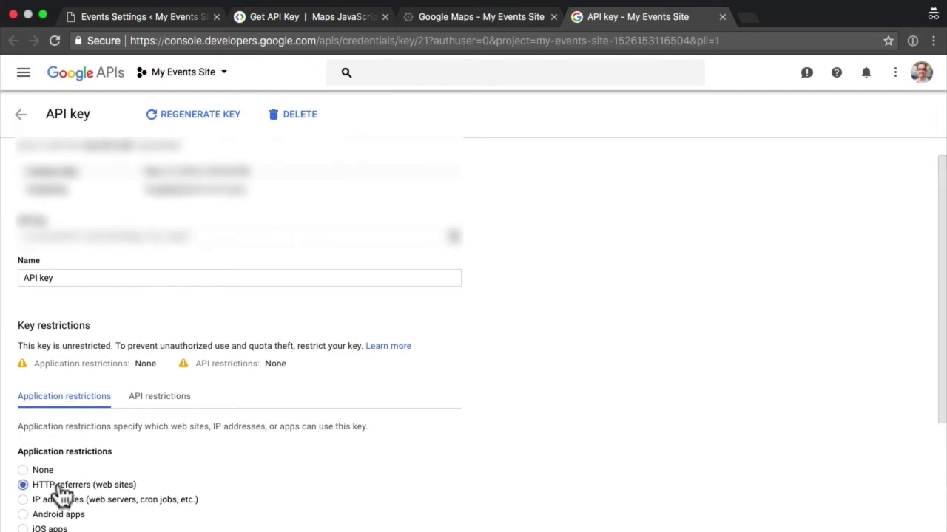
{"action": "scroll", "coordinate": [175, 477], "scroll_direction": "down", "scroll_amount": 3}
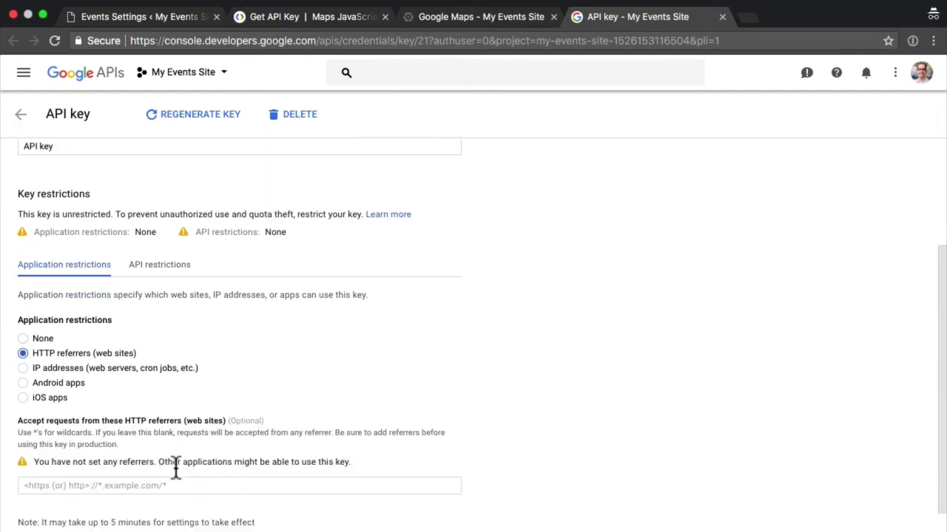
{"action": "scroll", "coordinate": [175, 465], "scroll_direction": "down", "scroll_amount": 1}
- Enter example referrers, *.yourdomain.com/* and a second yourdomain.com pattern
{"action": "left_click", "coordinate": [256, 458]}
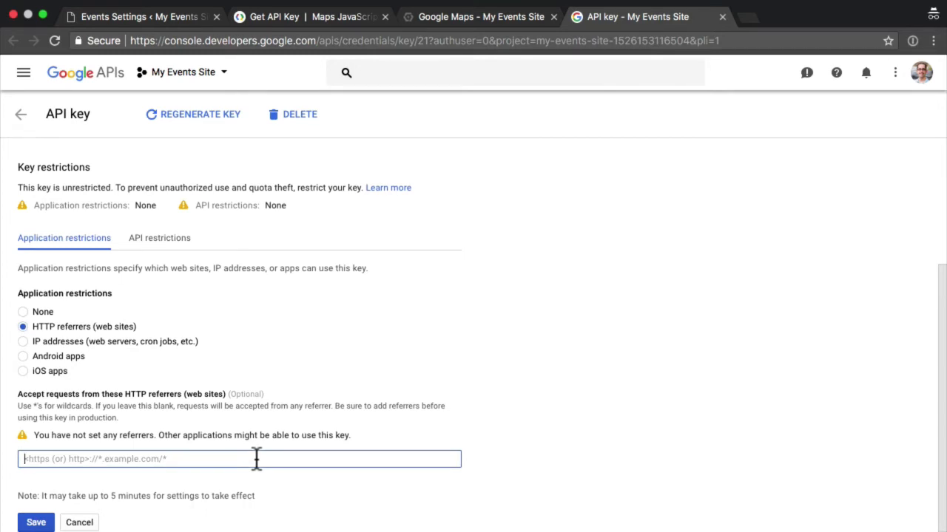
{"action": "type", "text": "www."}
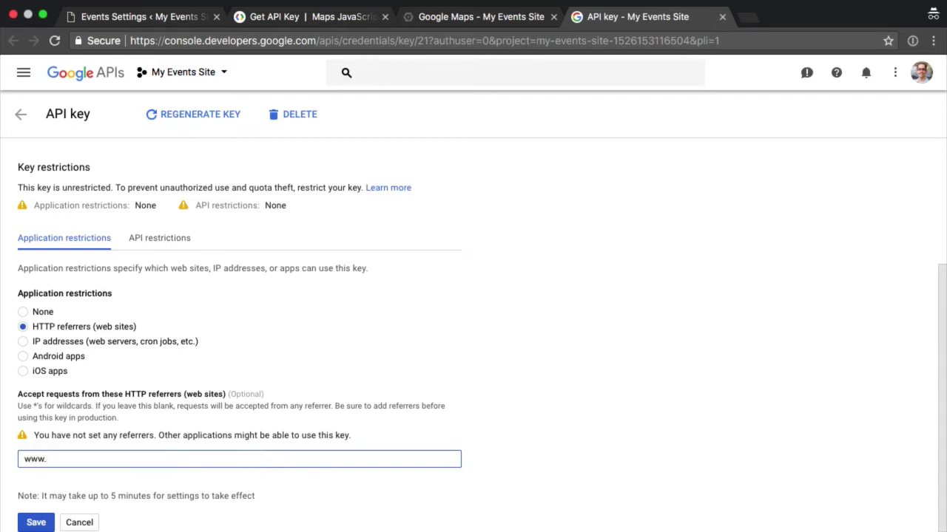
{"action": "type", "text": "yourdomain.com"}
{"action": "key", "text": "Home"}
{"action": "key", "text": "shift+Right"}
{"action": "key", "text": "shift+Right"}
{"action": "key", "text": "shift+Right"}
{"action": "type", "text": "*"}
{"action": "key", "text": "End"}
{"action": "type", "text": "/*"}
{"action": "key", "text": "Return"}
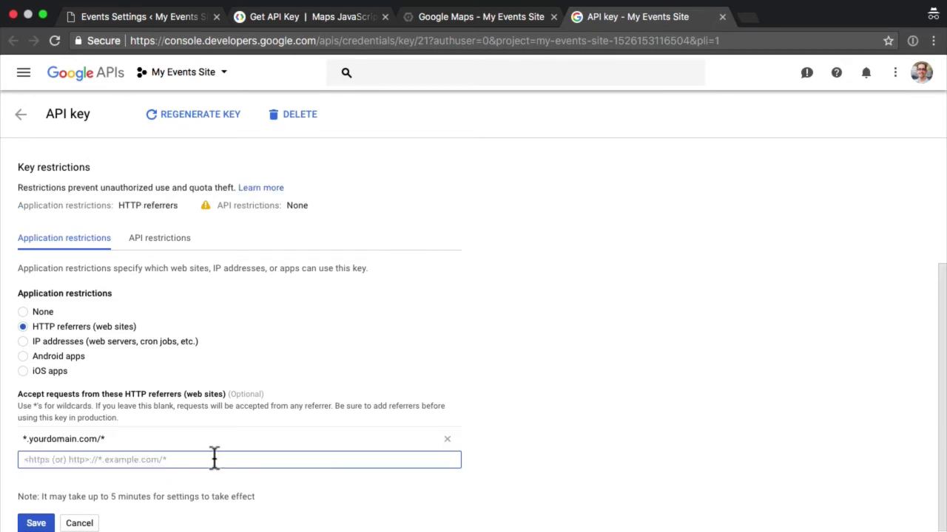
{"action": "type", "text": "yourdomains.c"}
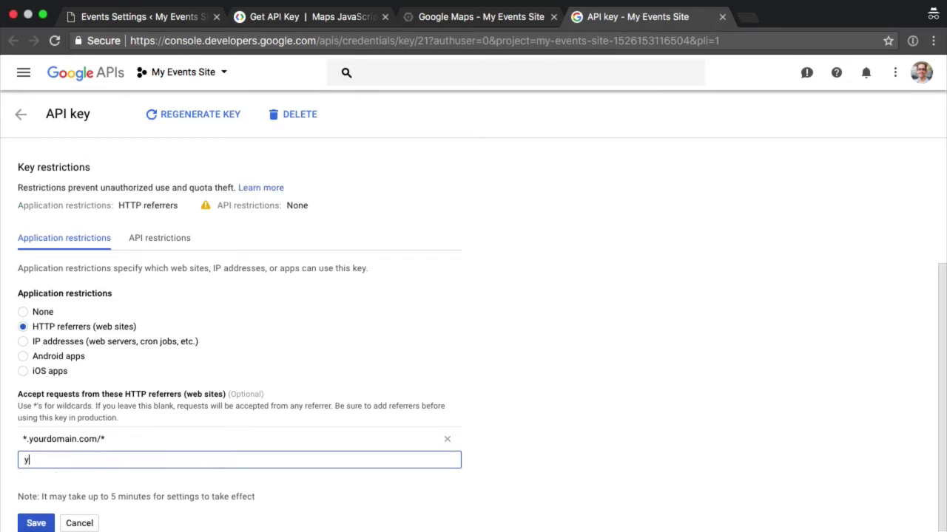
{"action": "key", "text": "BackSpace"}
{"action": "key", "text": "BackSpace"}
{"action": "key", "text": "BackSpace"}
{"action": "type", "text": ".com/*"}
- Add the site's referrer myevents.wpengine.com/* and save the key restriction
{"action": "left_click", "coordinate": [162, 18]}
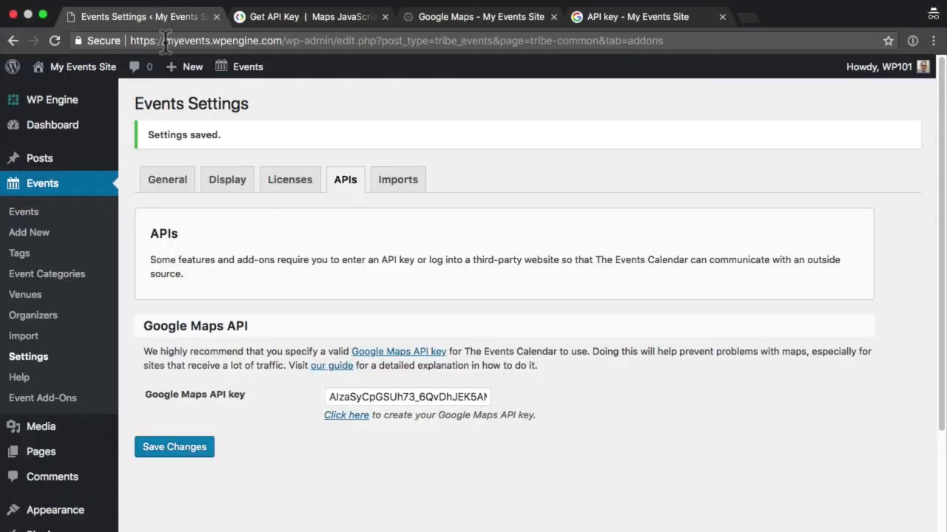
{"action": "left_click_drag", "start_coordinate": [164, 41], "coordinate": [282, 43]}
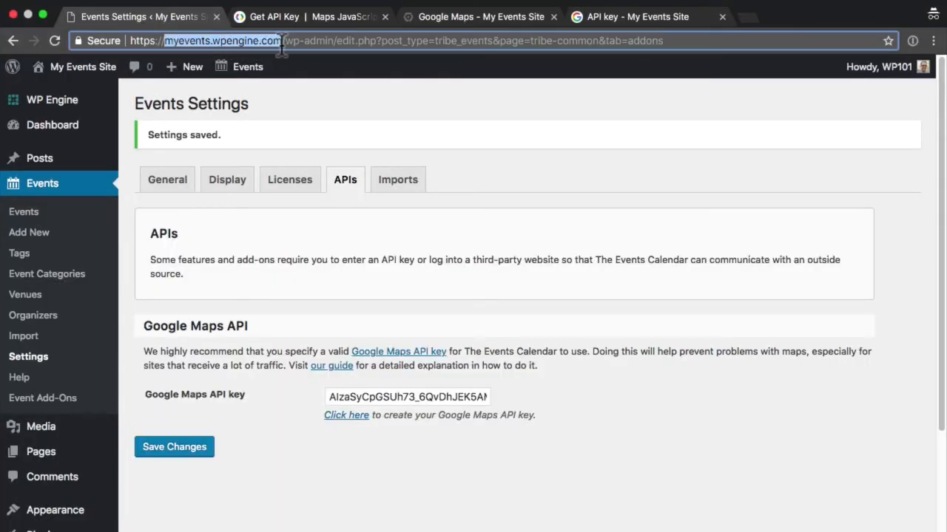
{"action": "left_click", "coordinate": [616, 19]}
{"action": "type", "text": "myevents.wp"}
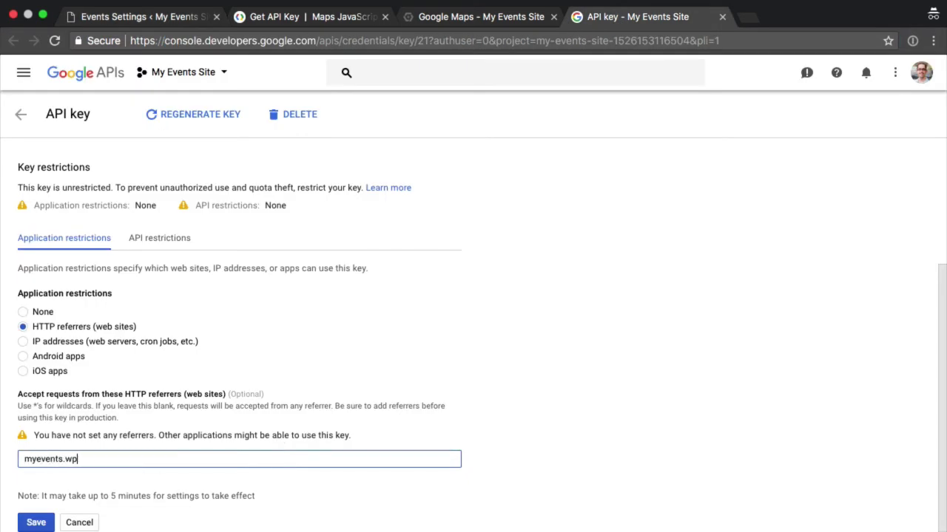
{"action": "type", "text": "engine.com/*"}
{"action": "left_click", "coordinate": [22, 523]}
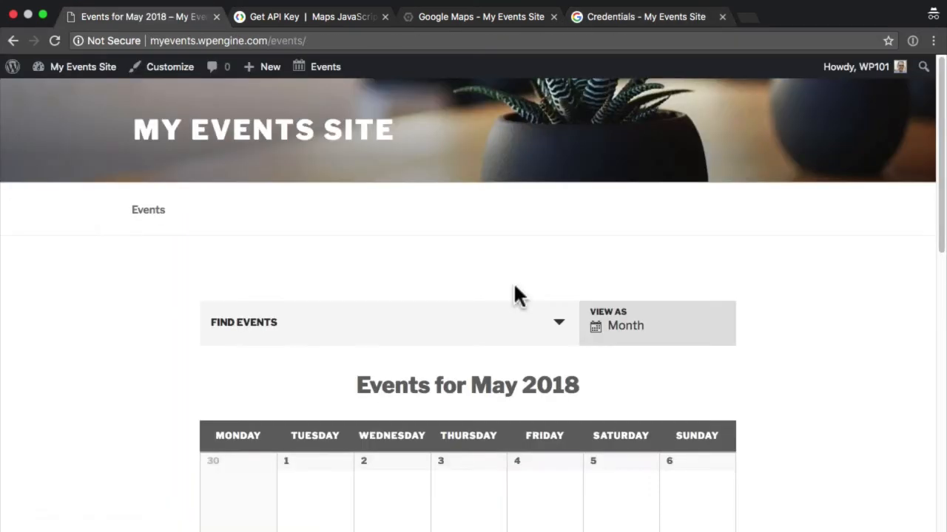
- Open the May 16 Girls Learning Code Day event and scroll down to its venue map
{"action": "scroll", "coordinate": [517, 295], "scroll_direction": "down", "scroll_amount": 5}
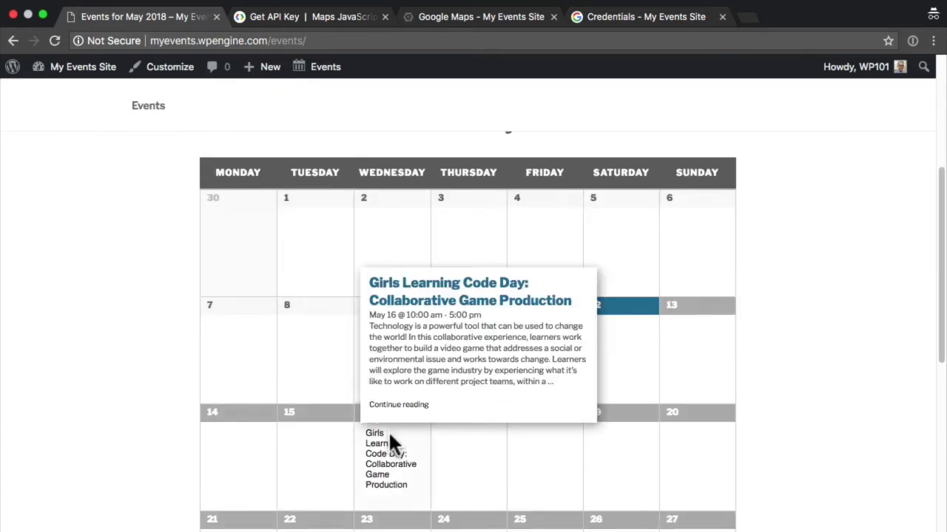
{"action": "left_click", "coordinate": [393, 445]}
{"action": "scroll", "coordinate": [811, 317], "scroll_direction": "down", "scroll_amount": 10}
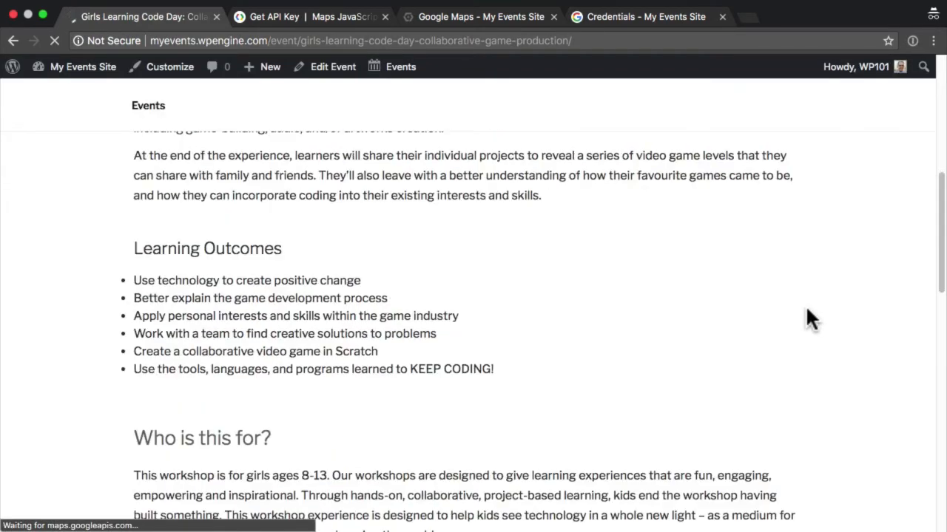
{"action": "scroll", "coordinate": [812, 318], "scroll_direction": "down", "scroll_amount": 4}
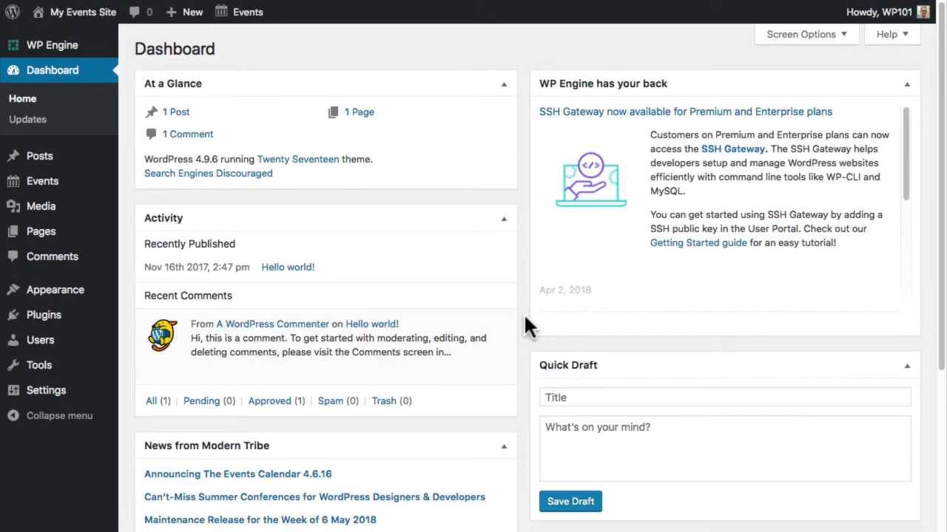
- Search for, install and activate the Event Tickets plugin, then view the Events list
{"action": "mouse_move", "coordinate": [13, 320]}
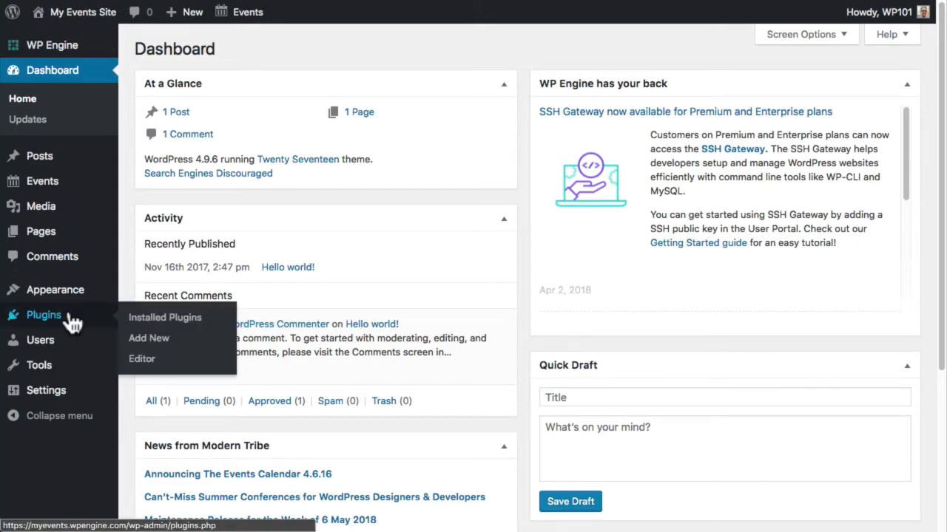
{"action": "left_click", "coordinate": [158, 345]}
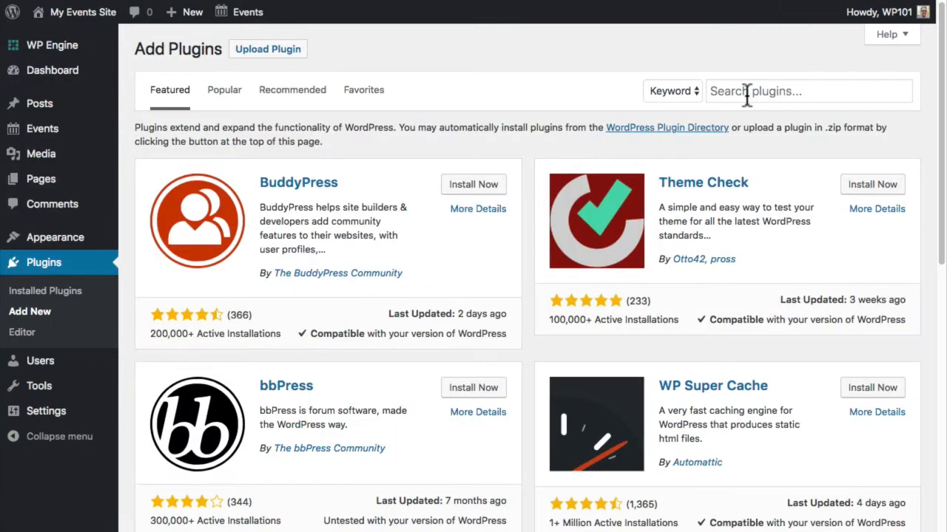
{"action": "left_click", "coordinate": [750, 90]}
{"action": "type", "text": "Event Tickets"}
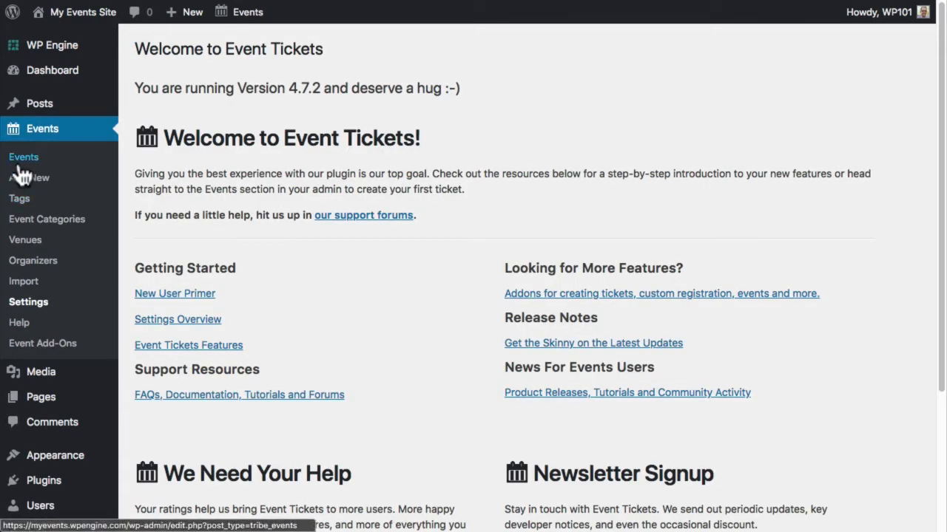
{"action": "left_click", "coordinate": [21, 165]}
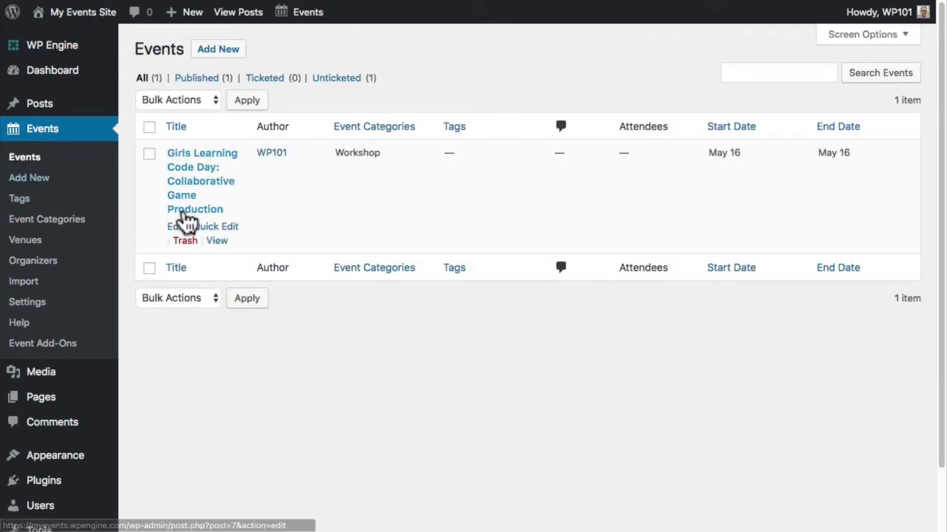
- In the workshop event, start a new RSVP named 'General' with capacity 100
{"action": "left_click", "coordinate": [176, 224]}
{"action": "scroll", "coordinate": [702, 285], "scroll_direction": "down", "scroll_amount": 2}
{"action": "scroll", "coordinate": [702, 280], "scroll_direction": "down", "scroll_amount": 15}
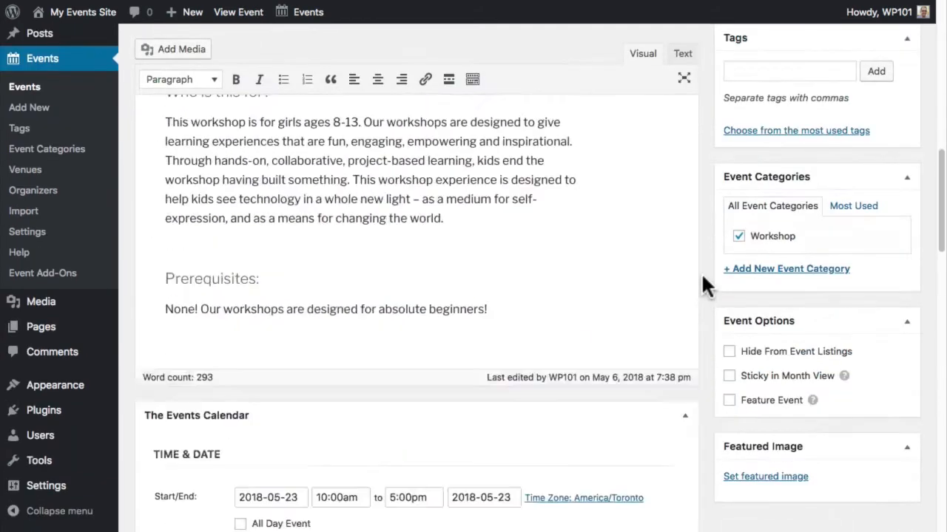
{"action": "scroll", "coordinate": [703, 277], "scroll_direction": "up", "scroll_amount": 3}
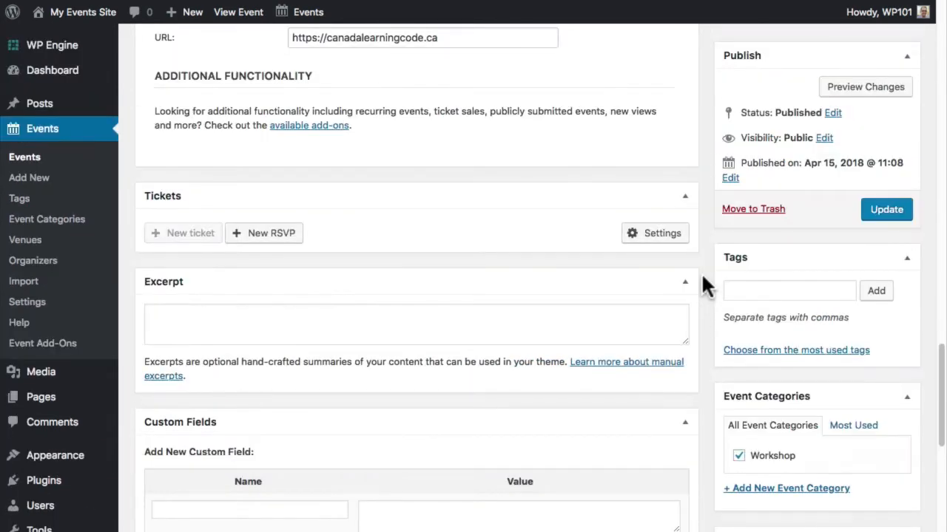
{"action": "left_click", "coordinate": [285, 238]}
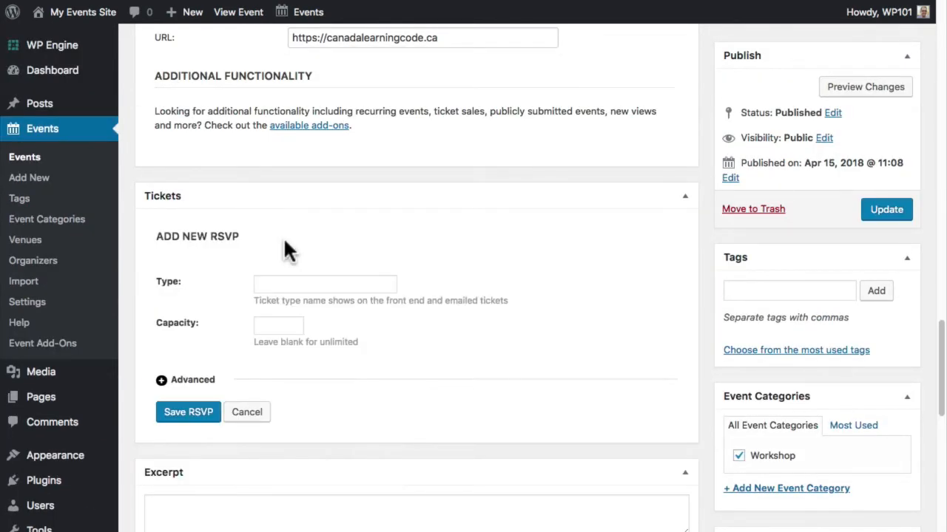
{"action": "left_click", "coordinate": [288, 283]}
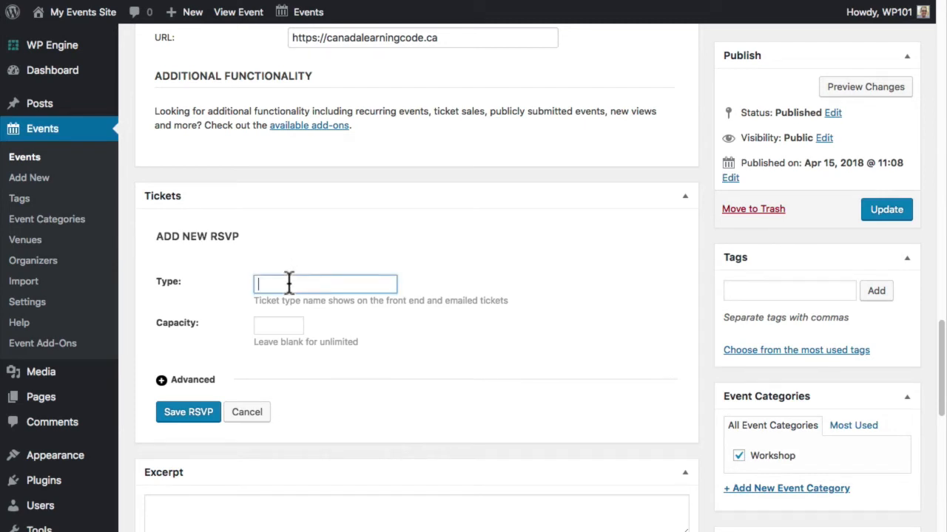
{"action": "type", "text": "General"}
{"action": "key", "text": "Tab"}
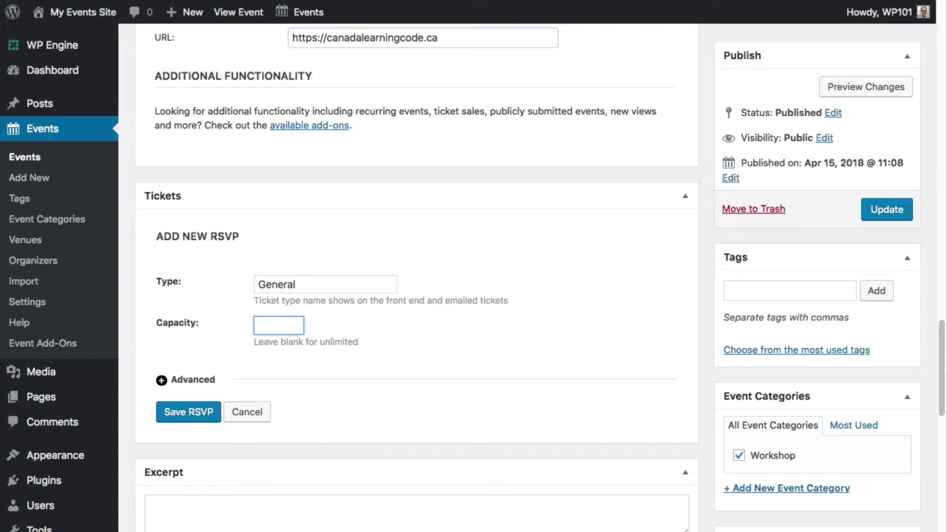
{"action": "type", "text": "100"}
{"action": "key", "text": "BackSpace"}
{"action": "key", "text": "BackSpace"}
{"action": "key", "text": "BackSpace"}
{"action": "type", "text": "100"}
- Give the General RSVP the description 'General admission tickets, be sure to bring your own laptop!' and sale dates, then save it
{"action": "left_click", "coordinate": [190, 384]}
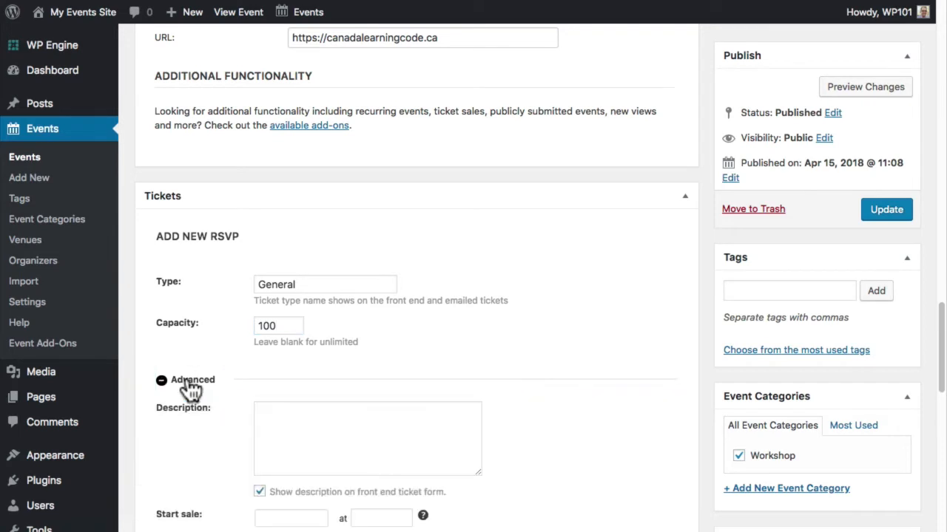
{"action": "scroll", "coordinate": [190, 386], "scroll_direction": "down", "scroll_amount": 1}
{"action": "left_click", "coordinate": [279, 392]}
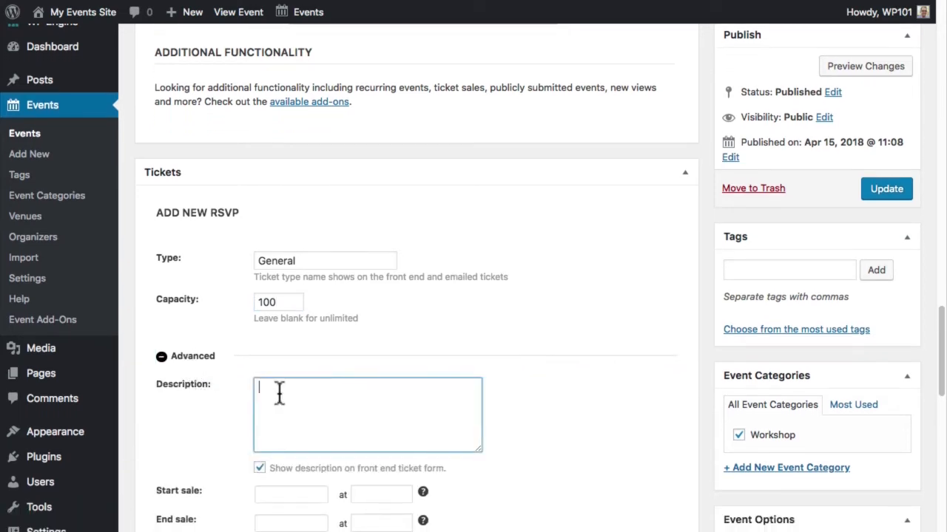
{"action": "type", "text": "General admission tickets, be sure to bring your own laptop!"}
{"action": "scroll", "coordinate": [272, 443], "scroll_direction": "down", "scroll_amount": 2}
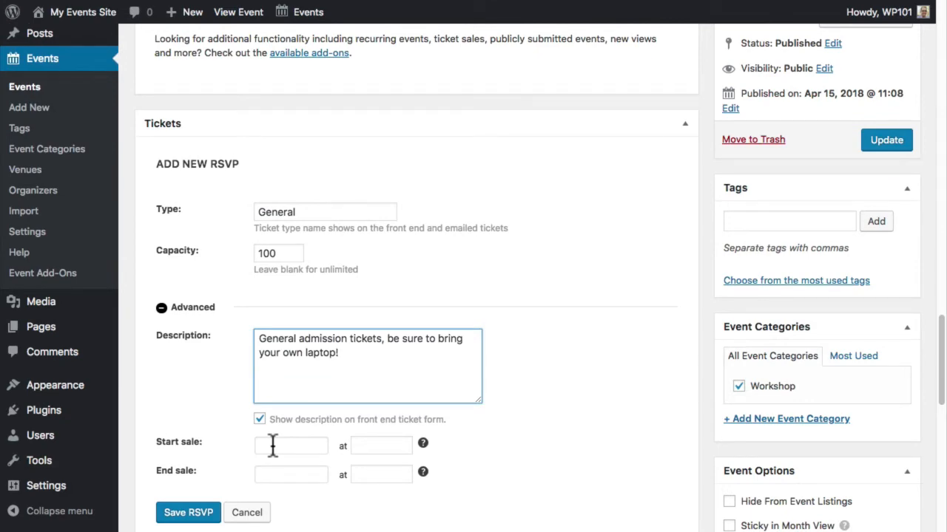
{"action": "left_click", "coordinate": [272, 443]}
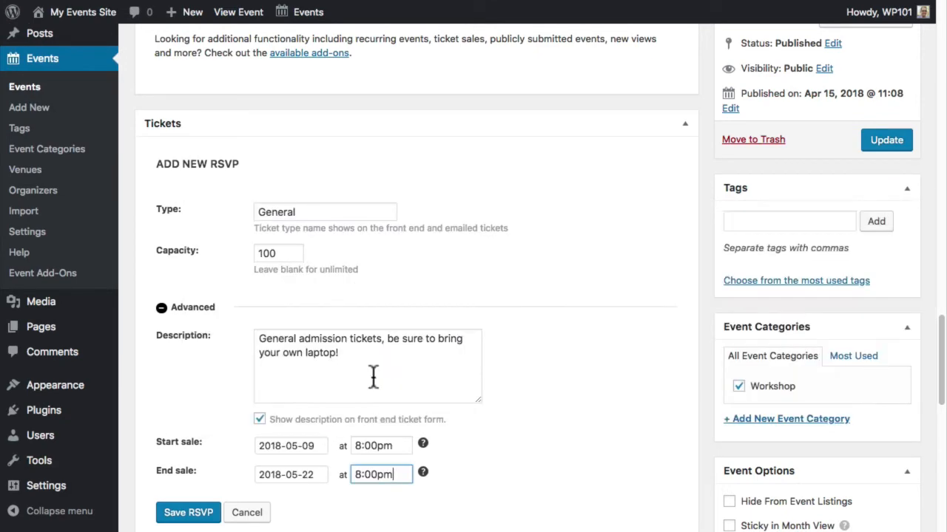
{"action": "left_click", "coordinate": [186, 514]}
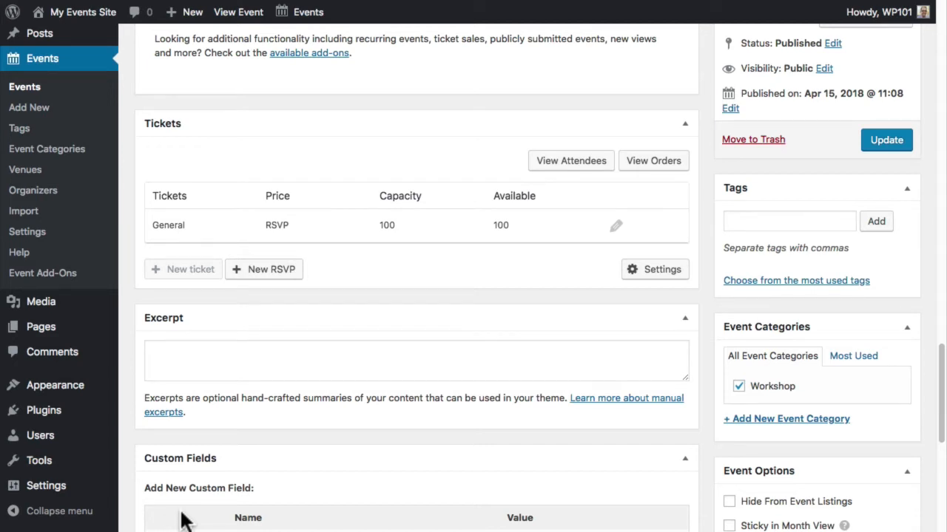
- Add a Seniors RSVP for 50, update the event, and view its public page
{"action": "left_click", "coordinate": [276, 273]}
{"action": "left_click", "coordinate": [189, 341]}
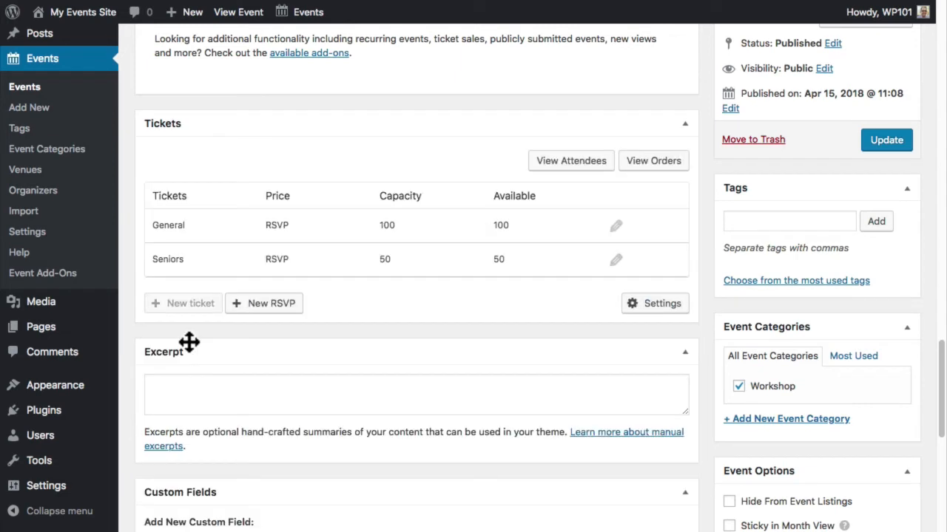
{"action": "left_click", "coordinate": [876, 142]}
{"action": "left_click", "coordinate": [491, 157]}
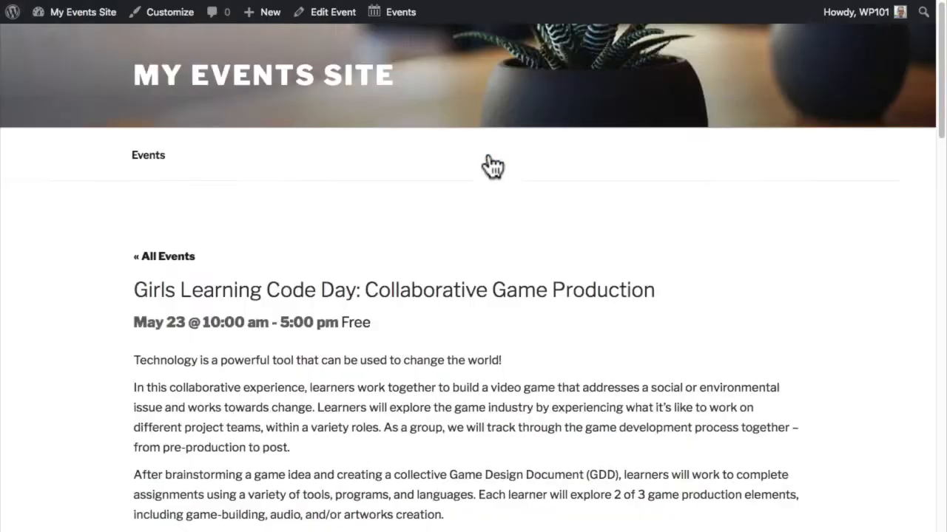
- RSVP Going for 2 General tickets, entering the attendee's full name and e-mail address
{"action": "scroll", "coordinate": [492, 167], "scroll_direction": "down", "scroll_amount": 15}
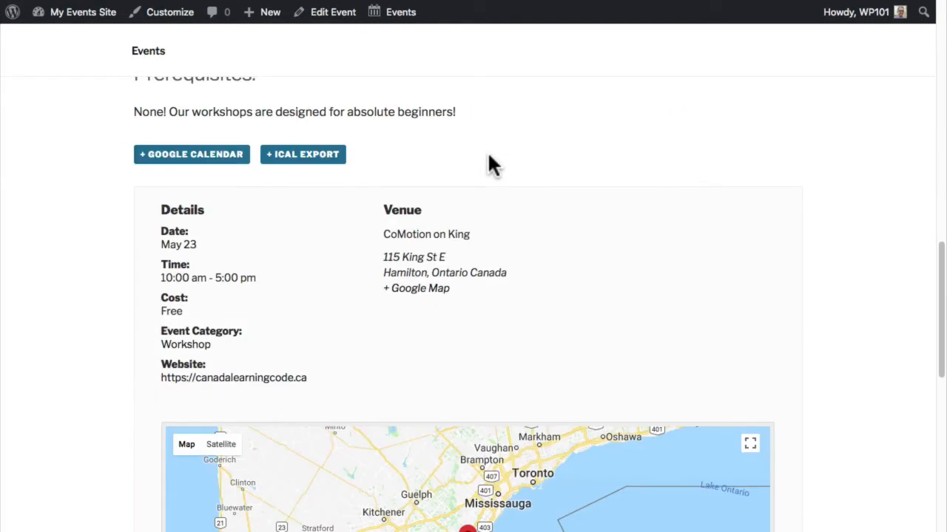
{"action": "scroll", "coordinate": [488, 159], "scroll_direction": "down", "scroll_amount": 6}
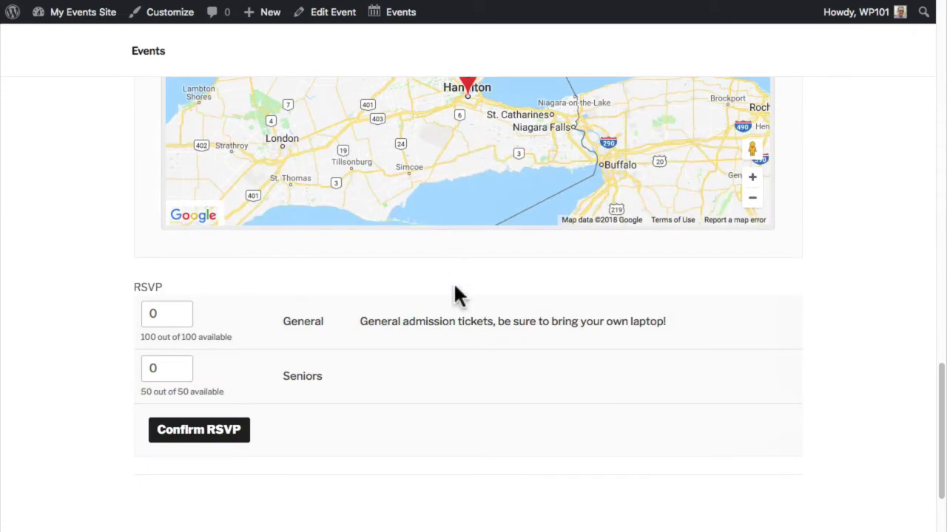
{"action": "left_click", "coordinate": [186, 314]}
{"action": "left_click", "coordinate": [186, 313]}
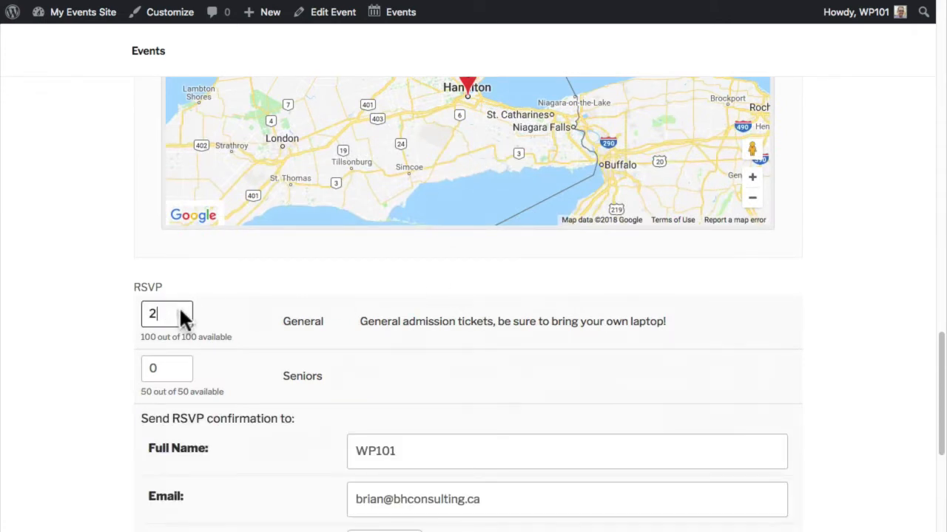
{"action": "key", "text": "Tab"}
{"action": "key", "text": "Tab"}
{"action": "key", "text": "Tab"}
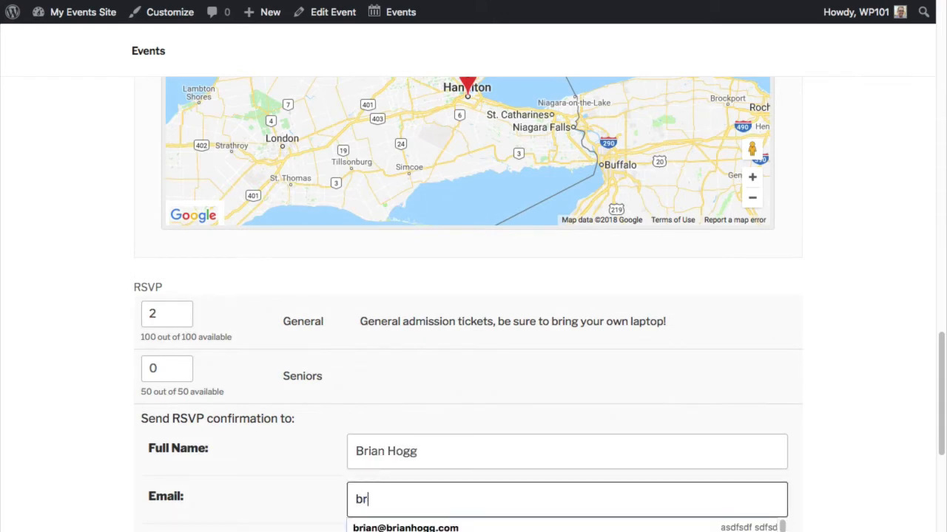
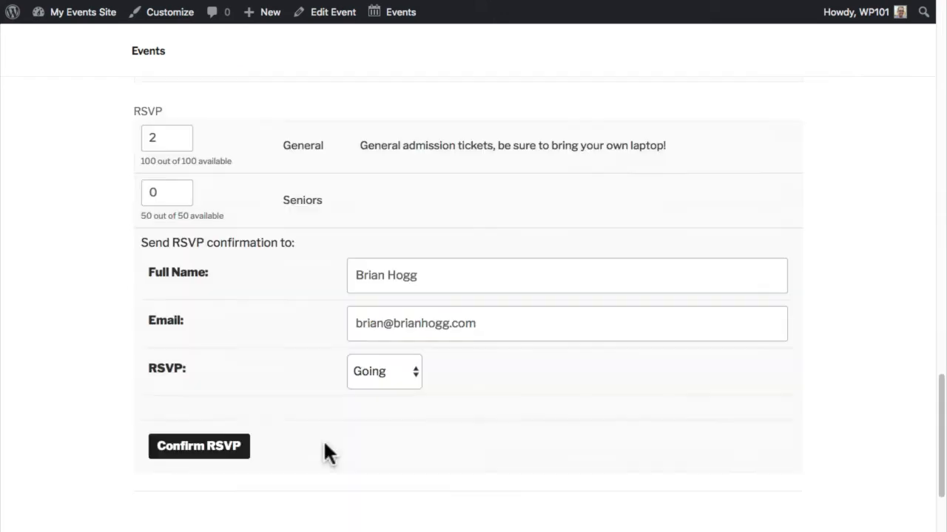
{"action": "left_click", "coordinate": [226, 449]}
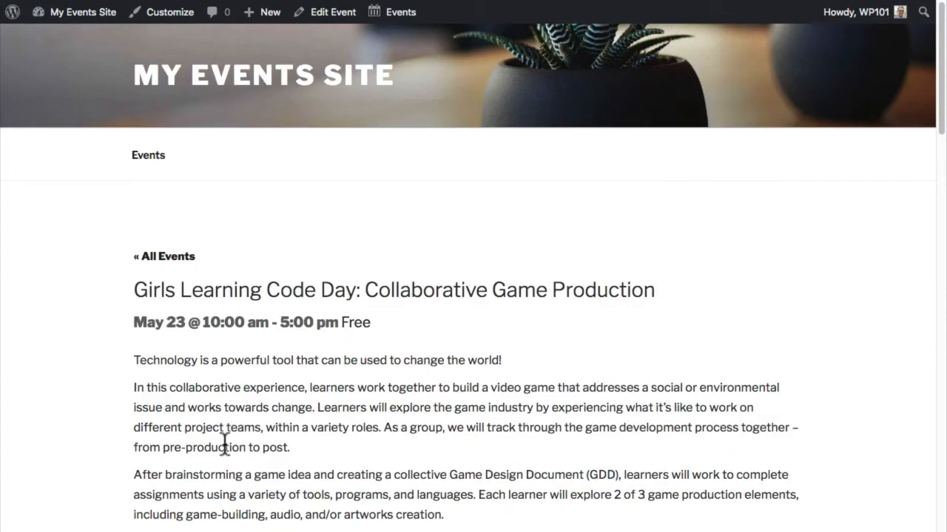
- From the event's edit screen, open View Attendees and check in the first General attendee
{"action": "left_click", "coordinate": [330, 20]}
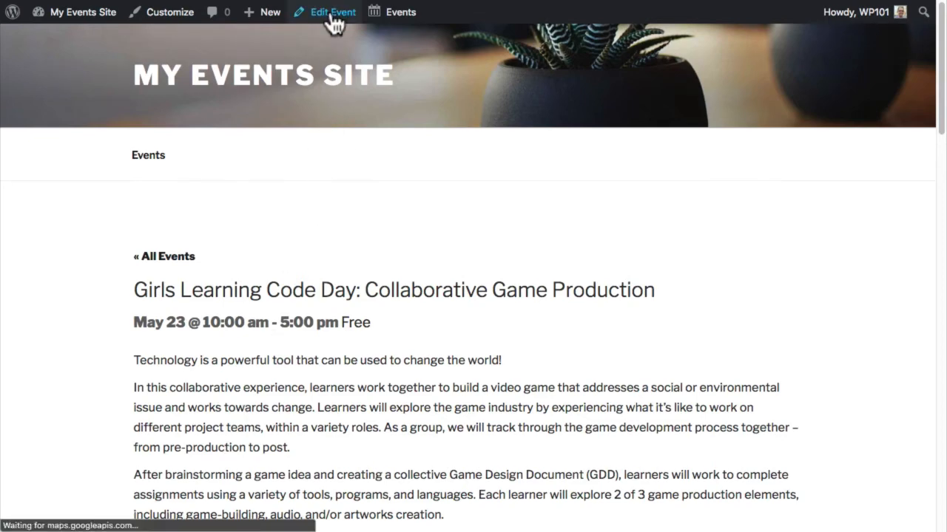
{"action": "scroll", "coordinate": [331, 147], "scroll_direction": "down", "scroll_amount": 15}
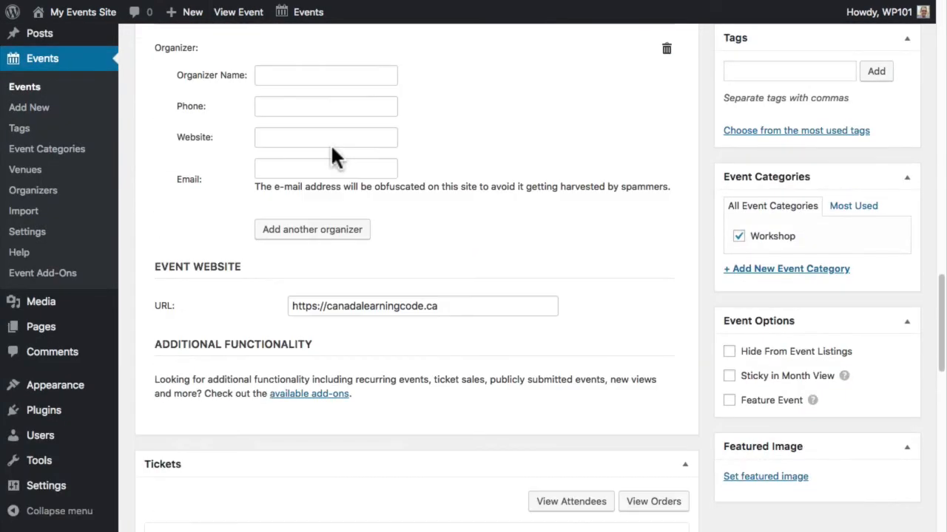
{"action": "scroll", "coordinate": [332, 155], "scroll_direction": "down", "scroll_amount": 3}
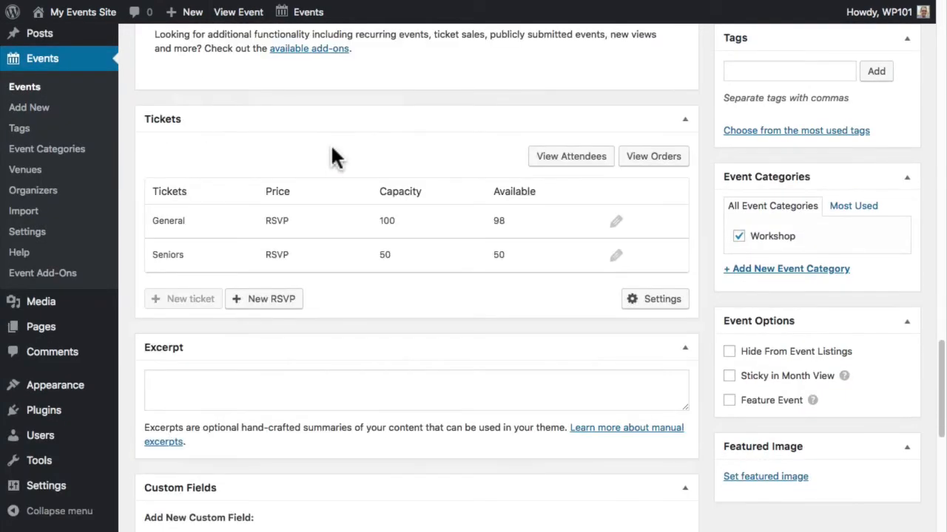
{"action": "left_click", "coordinate": [545, 166]}
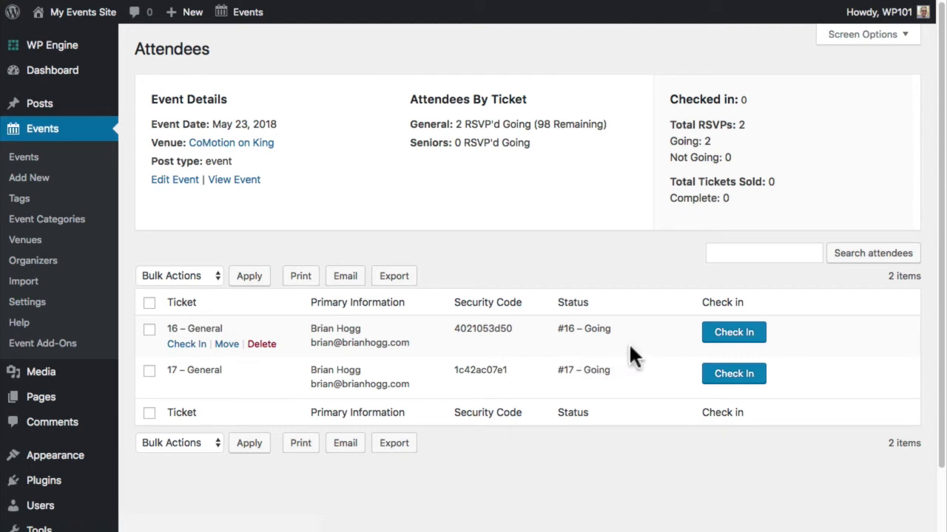
{"action": "left_click", "coordinate": [741, 338]}
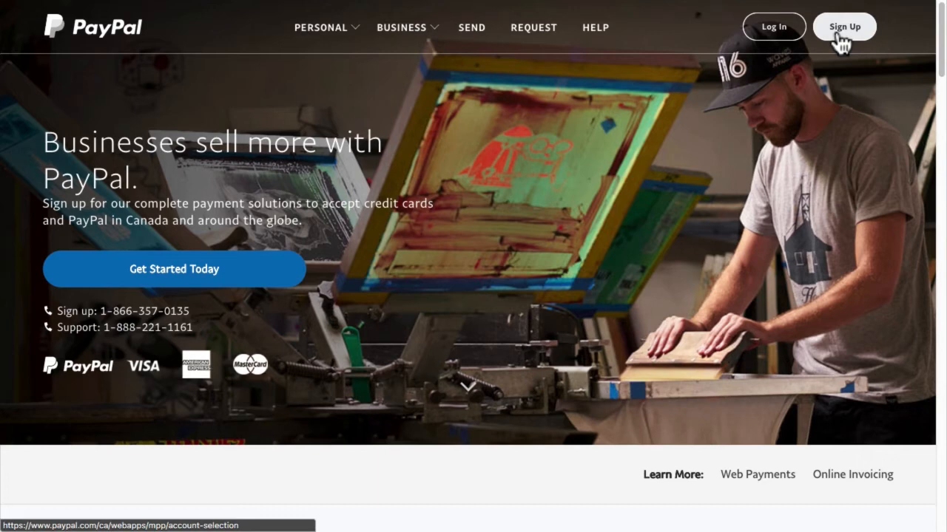
- Log in to PayPal and open Instant payment notifications under My selling tools
{"action": "left_click", "coordinate": [774, 27]}
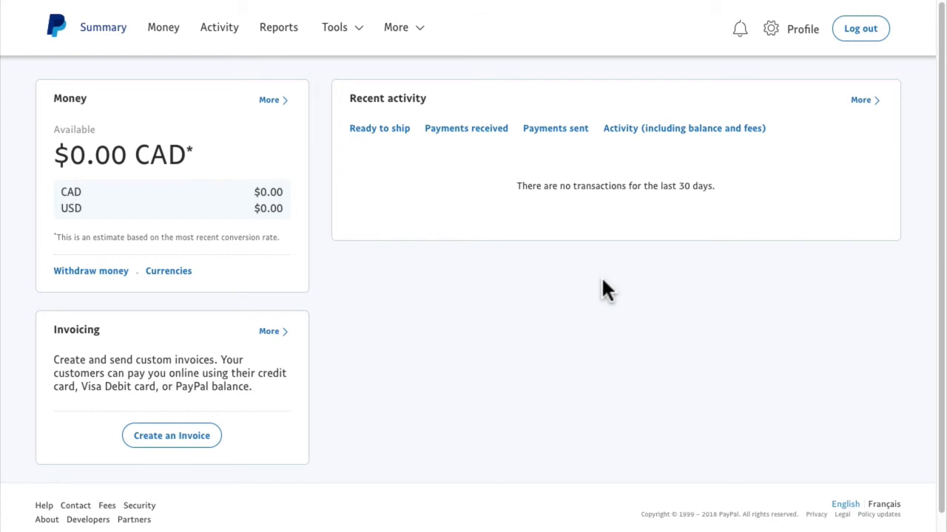
{"action": "left_click", "coordinate": [792, 43]}
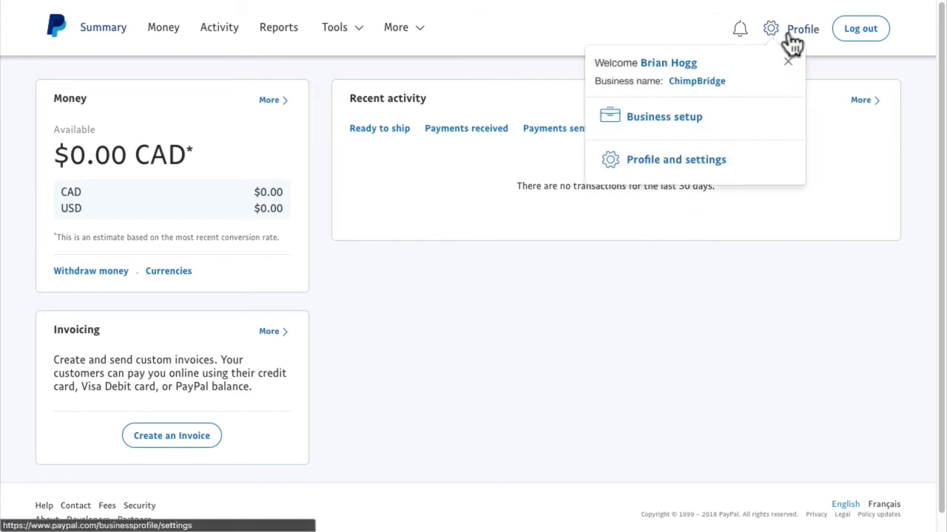
{"action": "left_click", "coordinate": [688, 169]}
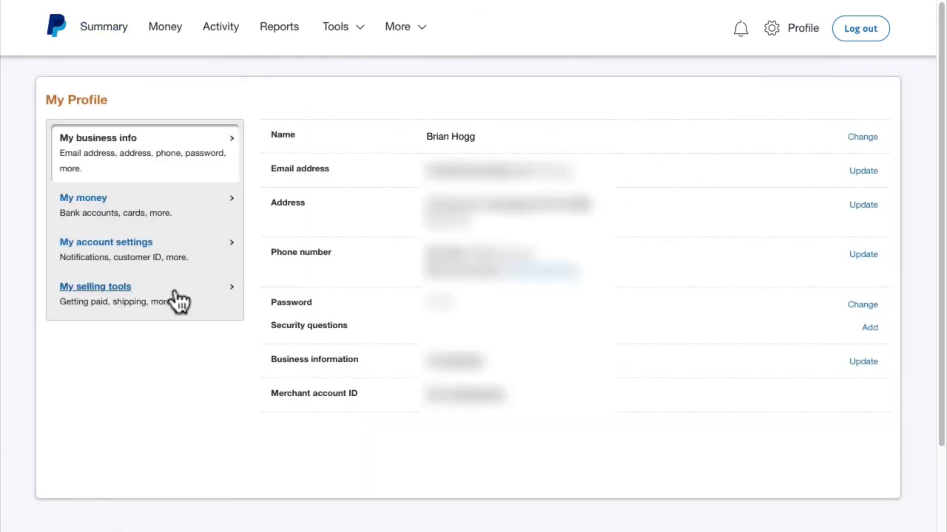
{"action": "left_click", "coordinate": [113, 289]}
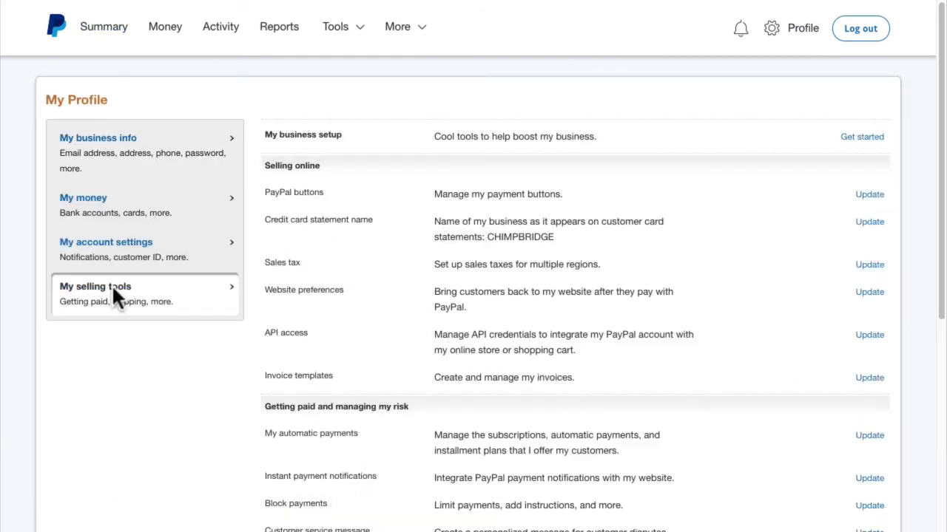
{"action": "left_click", "coordinate": [880, 484]}
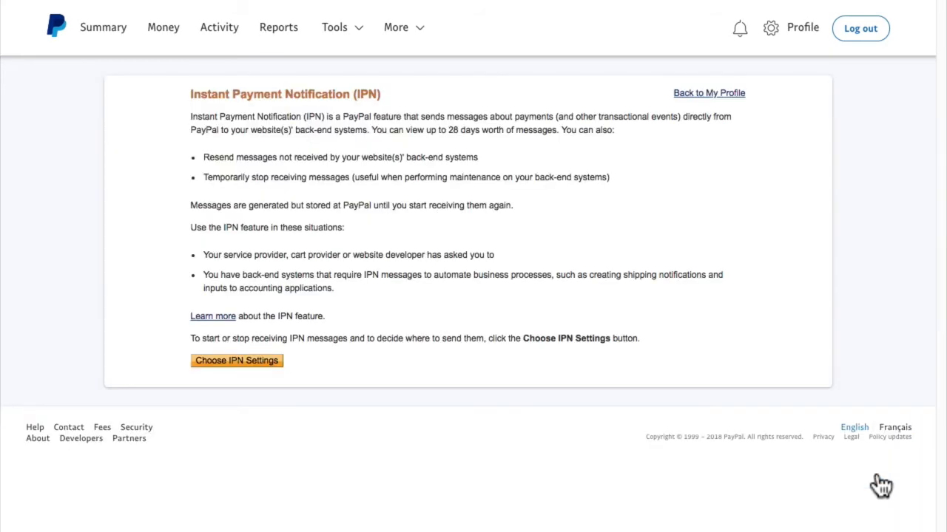
{"action": "left_click", "coordinate": [245, 363]}
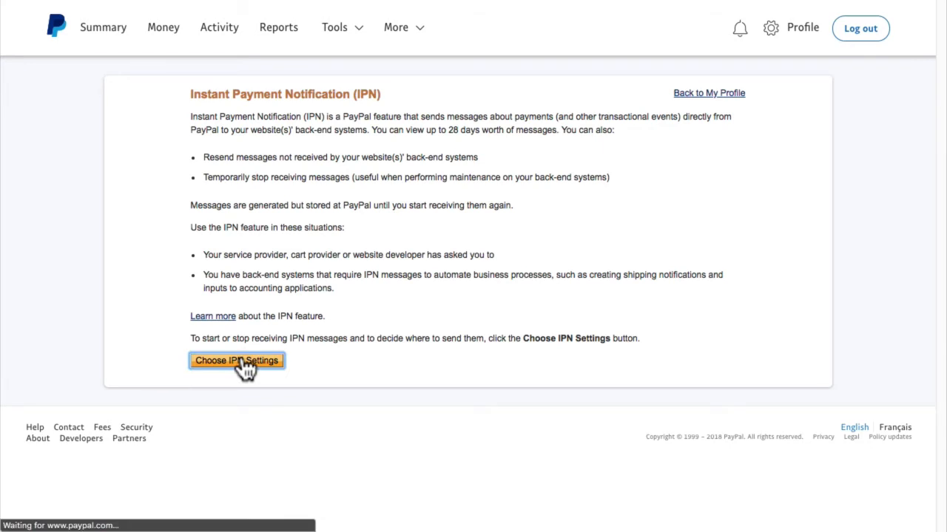
{"action": "left_click", "coordinate": [252, 201]}
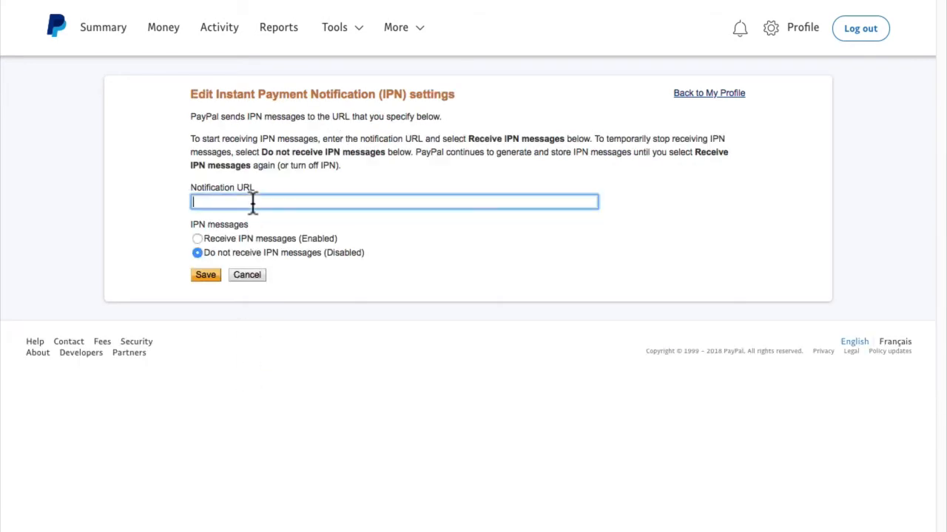
{"action": "type", "text": "https://myevents.wpengine.com/"}
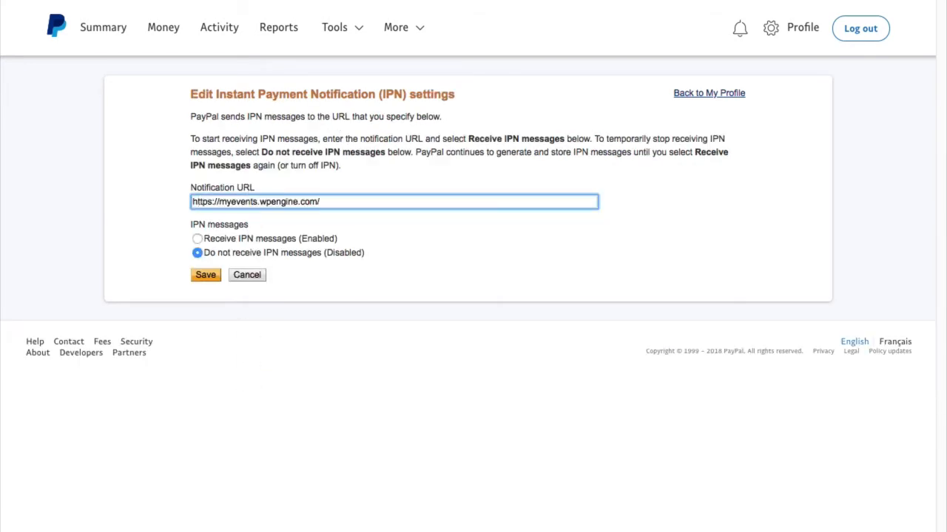
{"action": "left_click", "coordinate": [270, 239]}
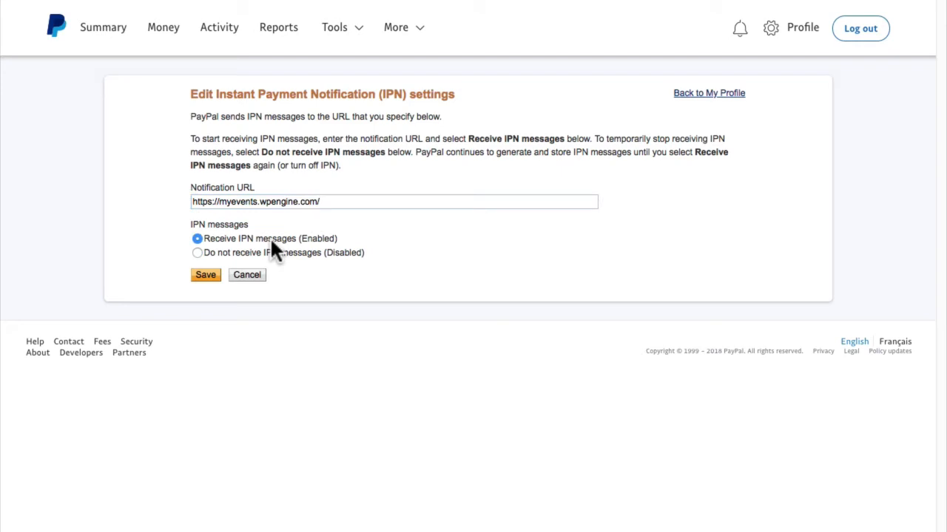
{"action": "left_click", "coordinate": [208, 275]}
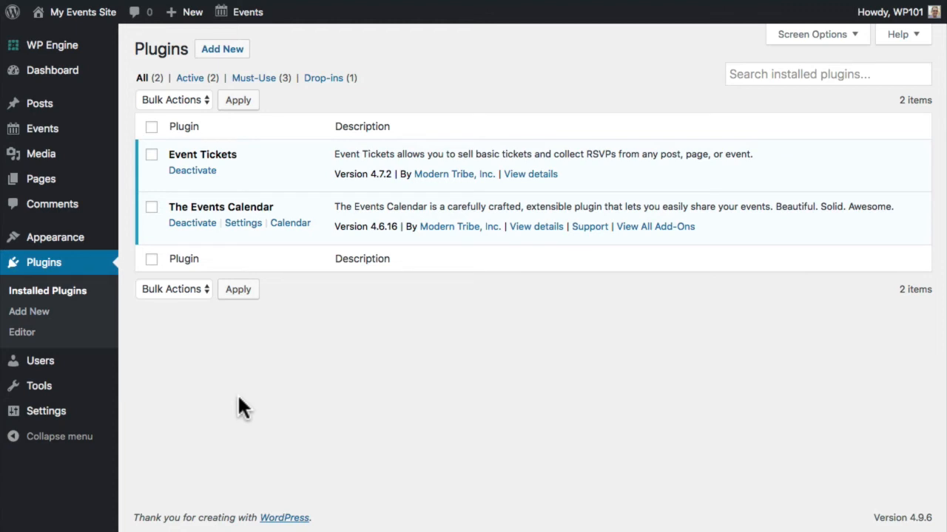
- Create a new WordPress page titled 'Payment Confirmation'
{"action": "mouse_move", "coordinate": [74, 184]}
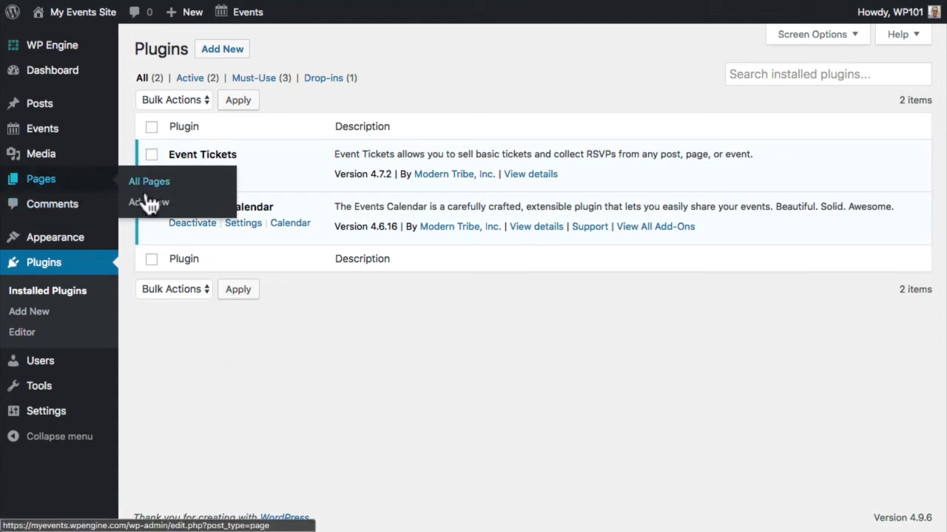
{"action": "left_click", "coordinate": [152, 206]}
{"action": "type", "text": "P"}
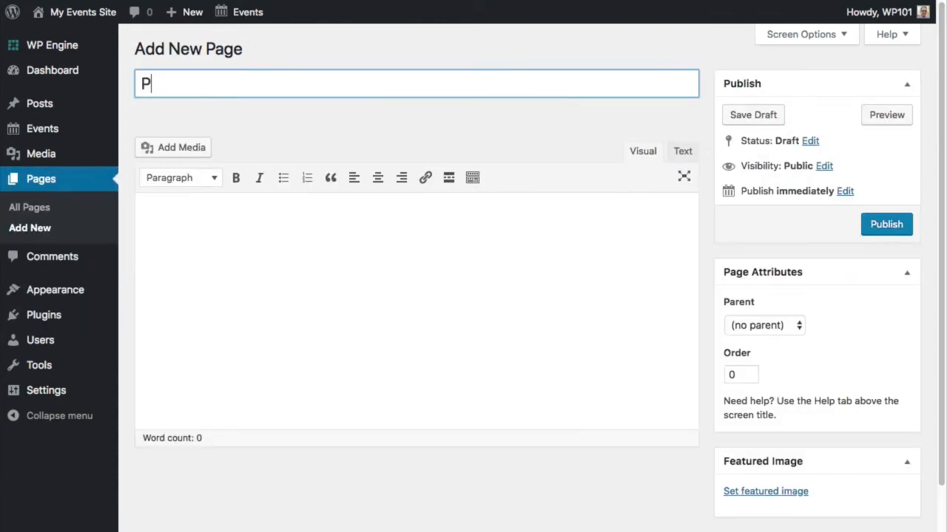
{"action": "type", "text": "ayment Confirmation"}
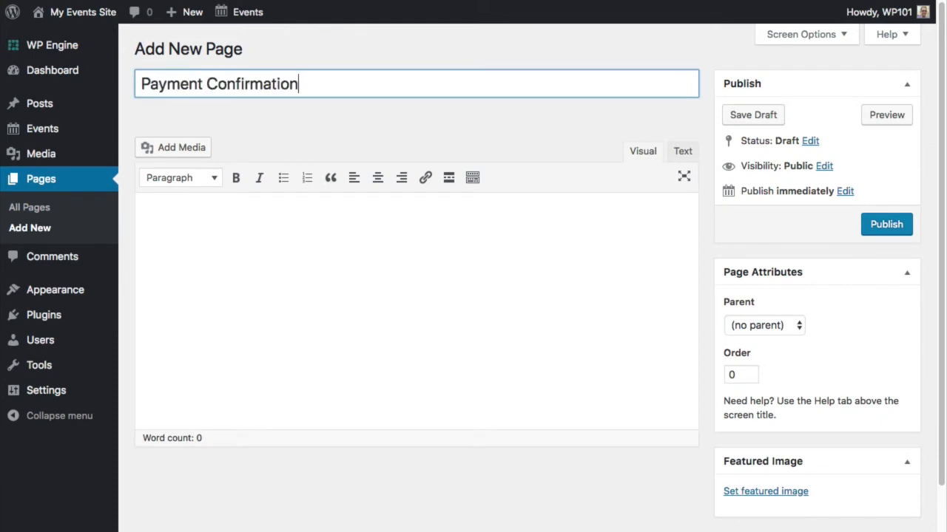
- Make [tribe-tpp-success] the page content, publish the page, and view it on the site
{"action": "left_click", "coordinate": [189, 217]}
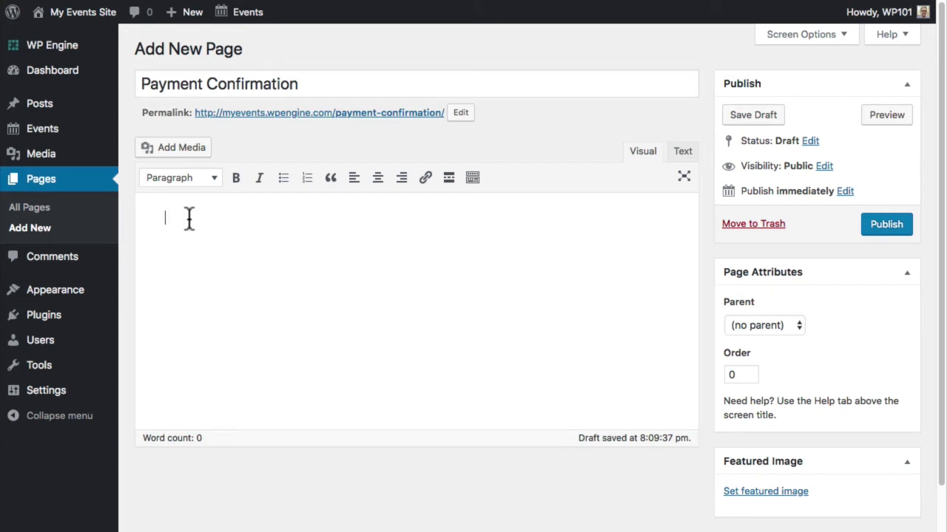
{"action": "type", "text": "tri"}
{"action": "key", "text": "Home"}
{"action": "type", "text": "["}
{"action": "key", "text": "End"}
{"action": "type", "text": "be-tpp-success]"}
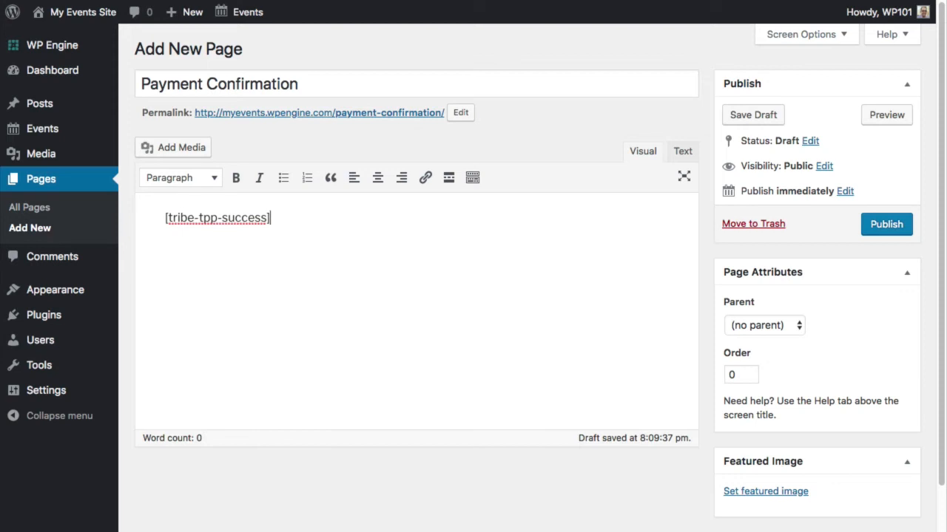
{"action": "key", "text": "Home"}
{"action": "key", "text": "End"}
{"action": "key", "text": "shift+Home"}
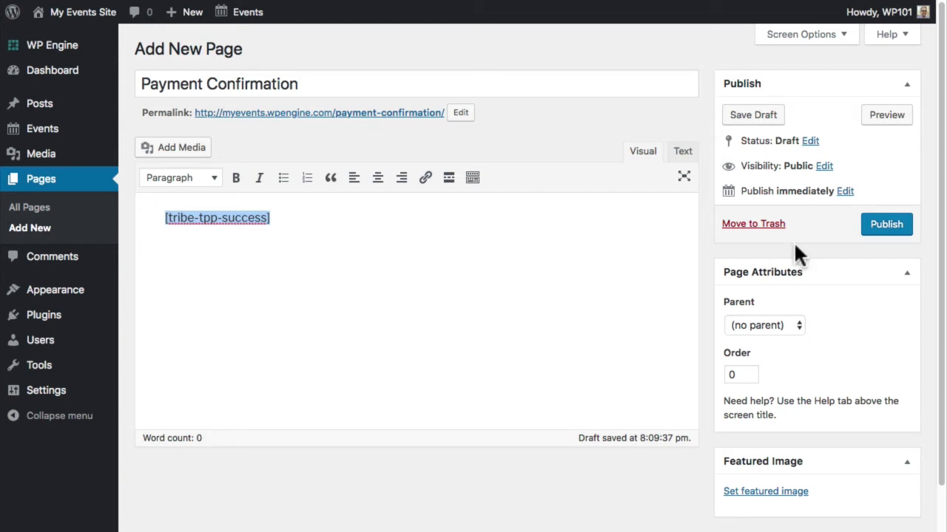
{"action": "left_click", "coordinate": [895, 222]}
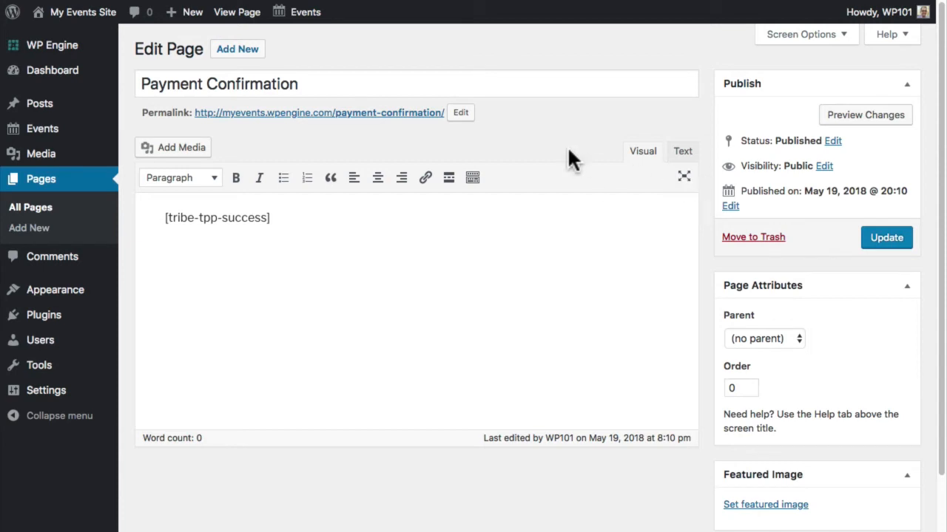
{"action": "left_click", "coordinate": [339, 116]}
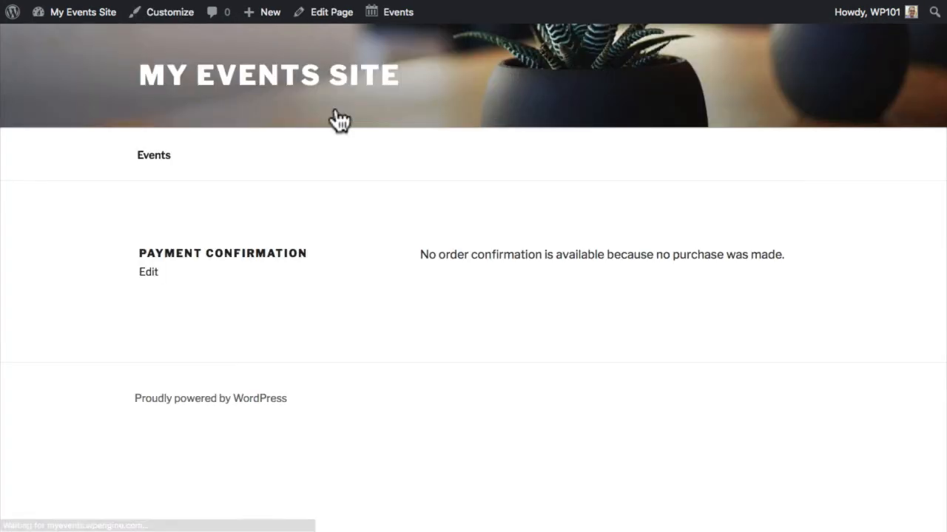
- Copy the Payment Confirmation page's web address and return to PayPal's IPN settings
{"action": "left_click_drag", "start_coordinate": [420, 254], "coordinate": [783, 258]}
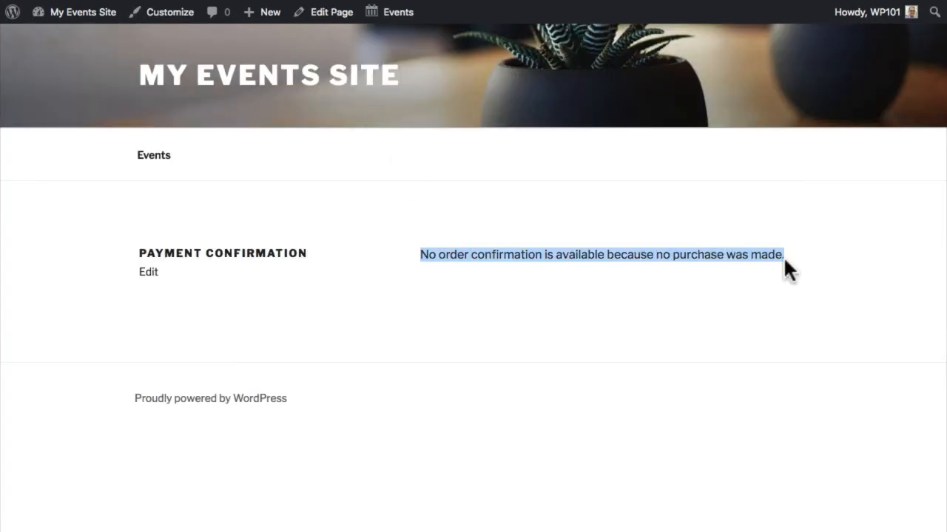
{"action": "left_click", "coordinate": [785, 258]}
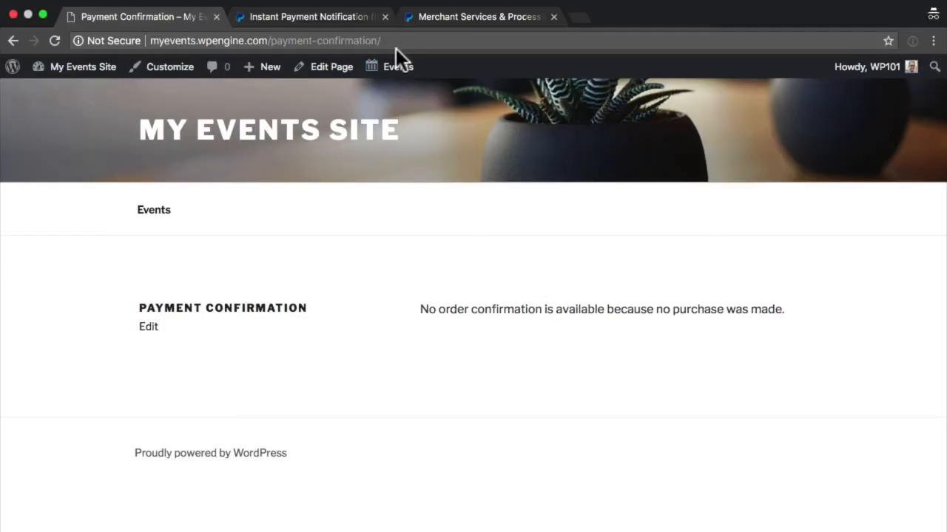
{"action": "left_click", "coordinate": [397, 41]}
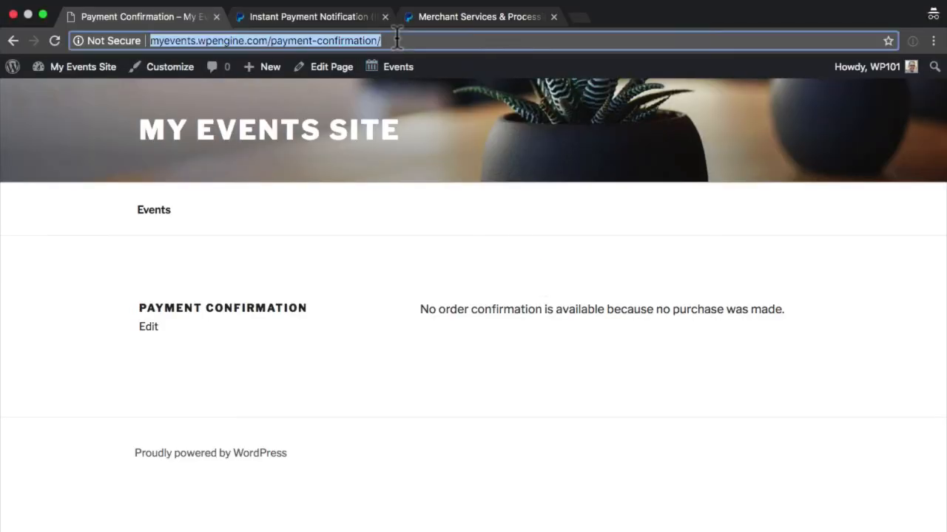
{"action": "right_click", "coordinate": [346, 37]}
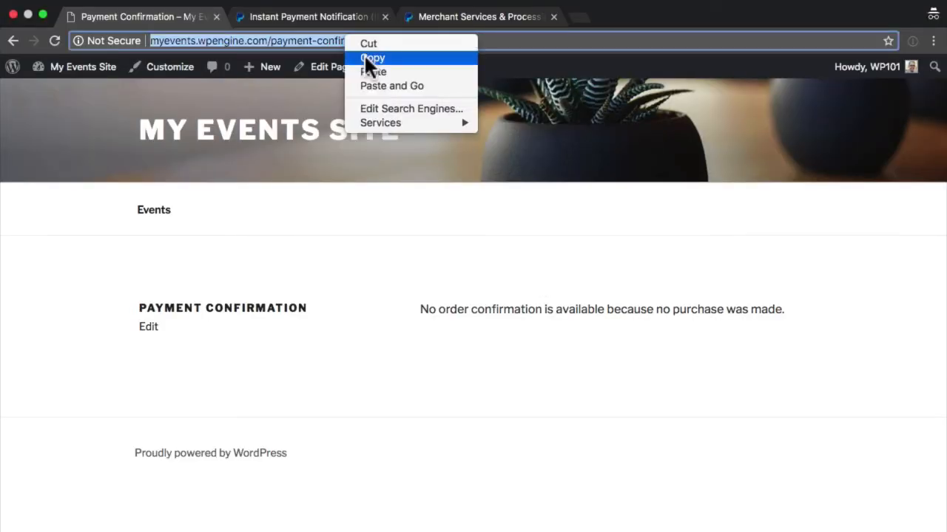
{"action": "left_click", "coordinate": [366, 57]}
{"action": "left_click", "coordinate": [340, 19]}
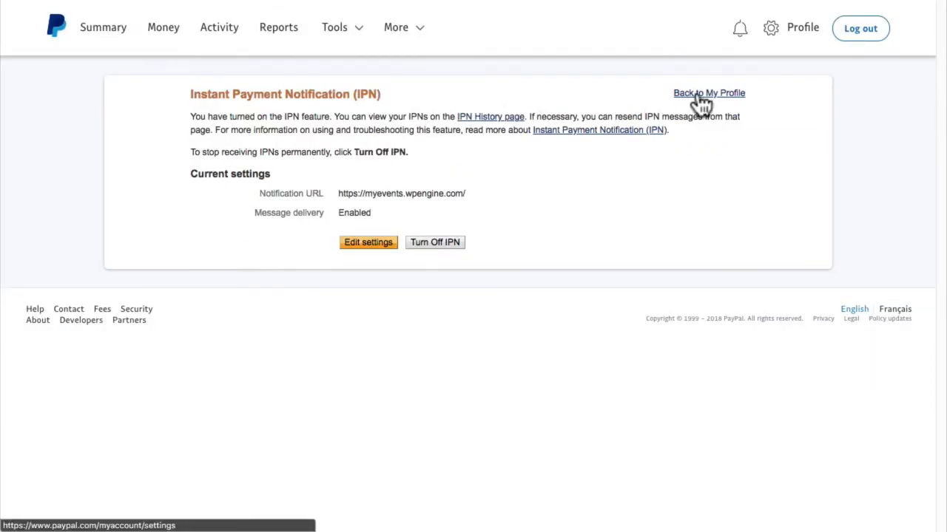
- In PayPal Website preferences, turn Auto Return on with the Payment Confirmation page as Return URL
{"action": "left_click", "coordinate": [700, 104]}
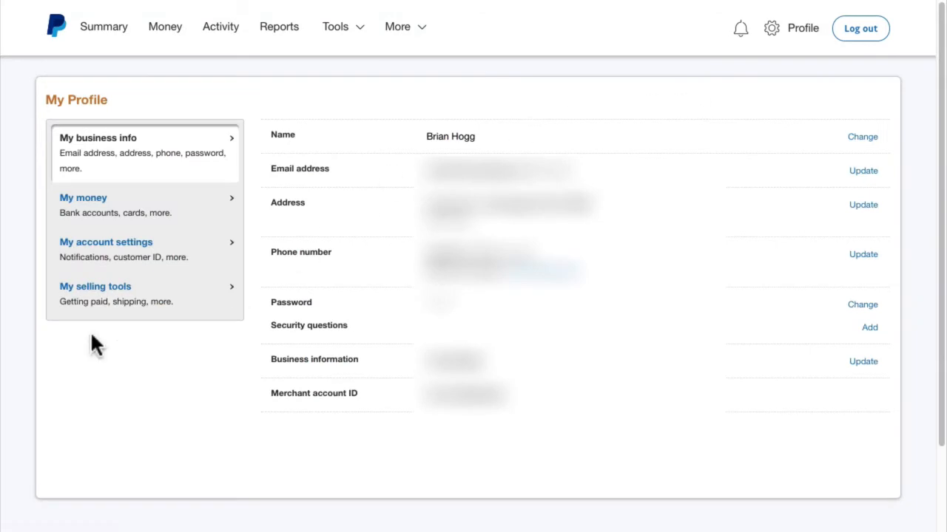
{"action": "left_click", "coordinate": [79, 289]}
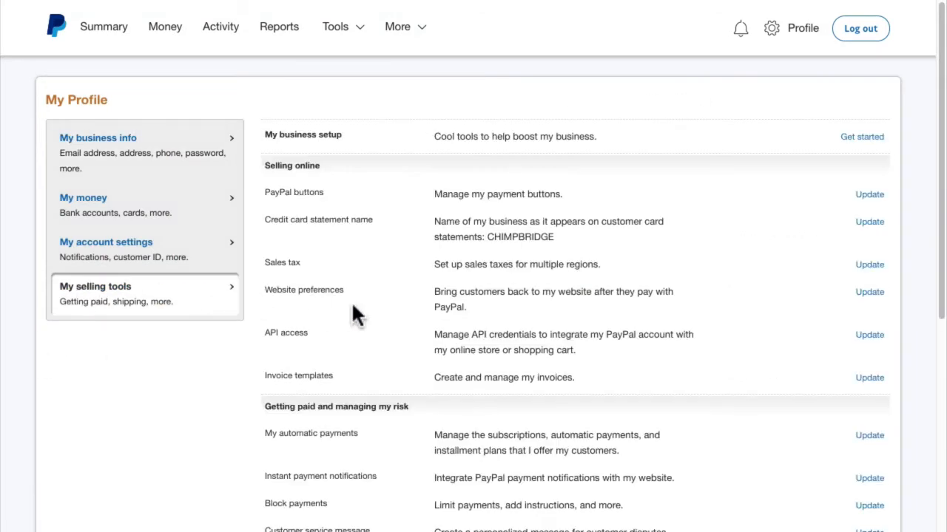
{"action": "left_click", "coordinate": [870, 292]}
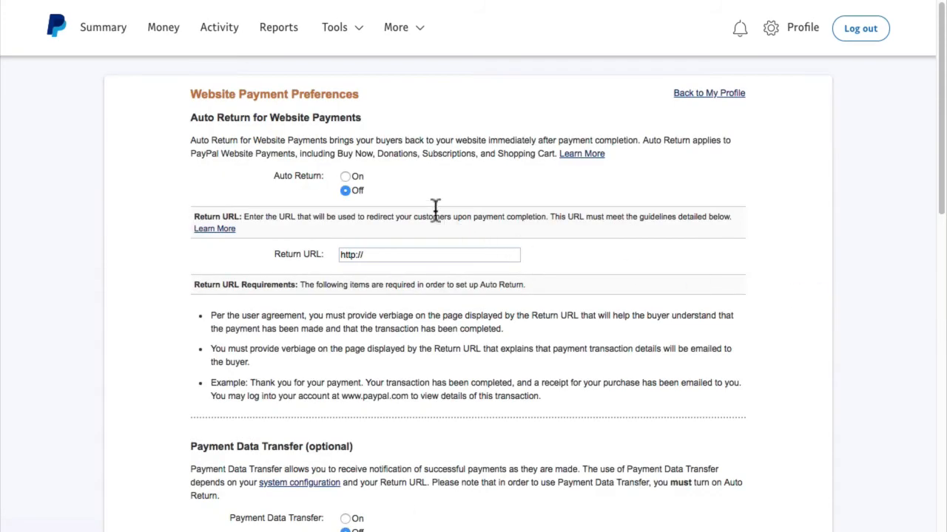
{"action": "left_click", "coordinate": [343, 177]}
{"action": "left_click_drag", "start_coordinate": [370, 255], "coordinate": [338, 255]}
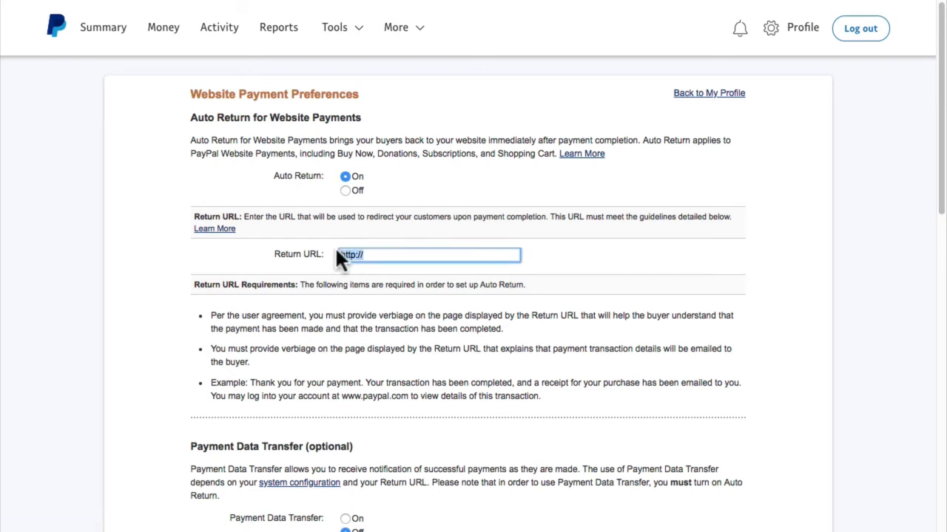
{"action": "right_click", "coordinate": [343, 253]}
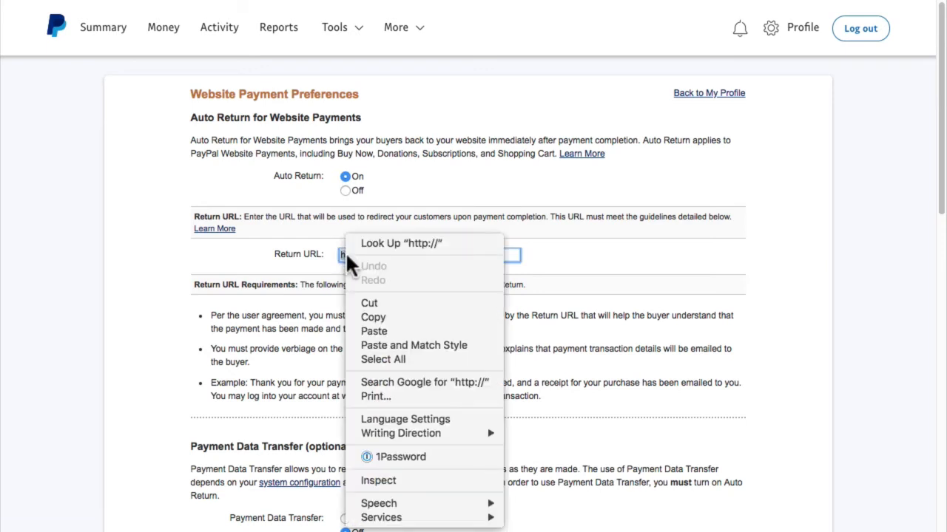
{"action": "left_click", "coordinate": [378, 331]}
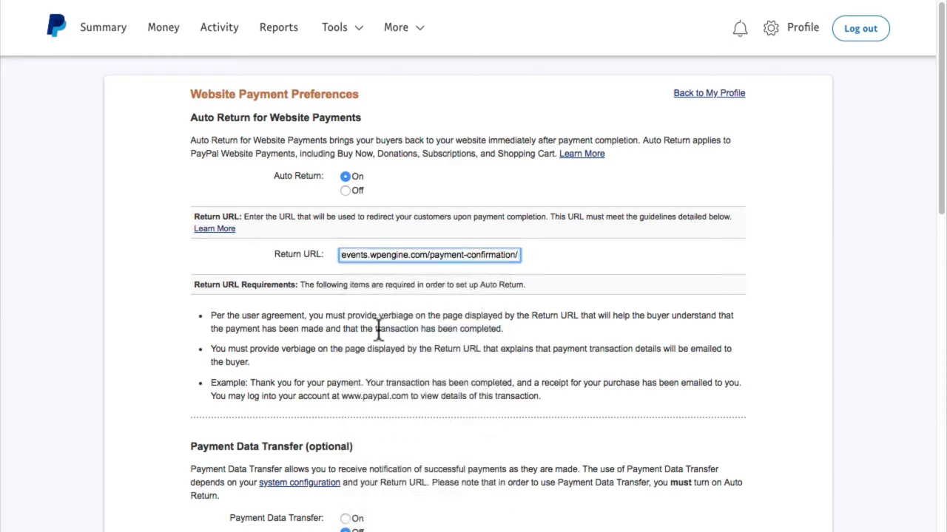
- Turn Payment Data Transfer on and save the website payment preferences
{"action": "scroll", "coordinate": [378, 334], "scroll_direction": "down", "scroll_amount": 1}
{"action": "scroll", "coordinate": [378, 336], "scroll_direction": "down", "scroll_amount": 2}
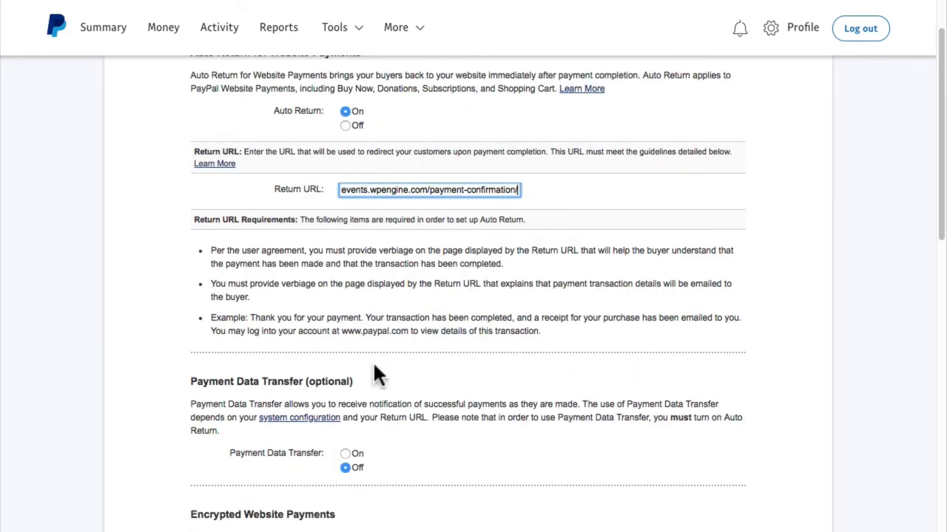
{"action": "left_click", "coordinate": [345, 452]}
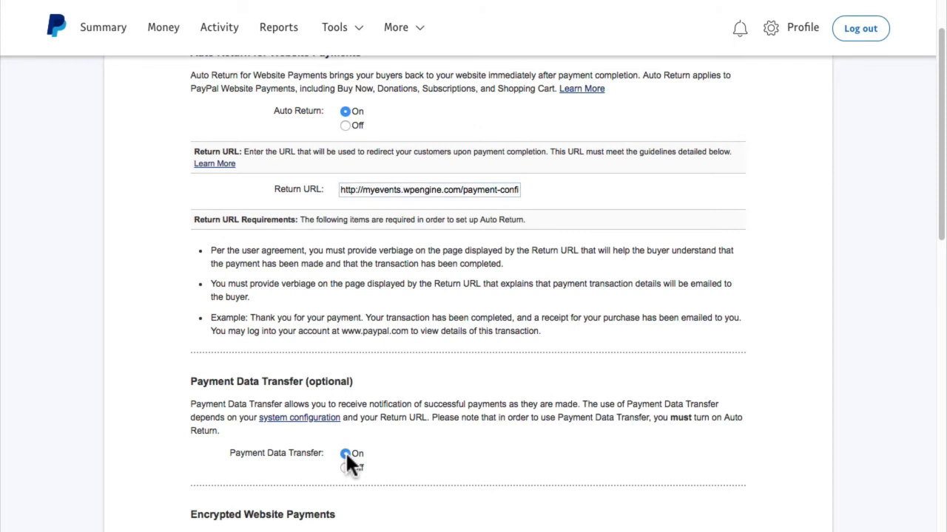
{"action": "scroll", "coordinate": [346, 456], "scroll_direction": "down", "scroll_amount": 10}
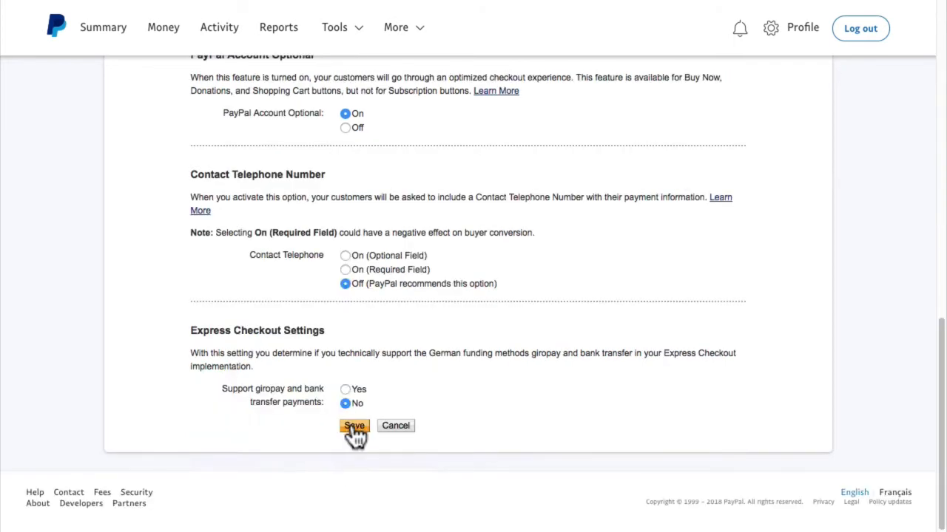
{"action": "left_click", "coordinate": [354, 426]}
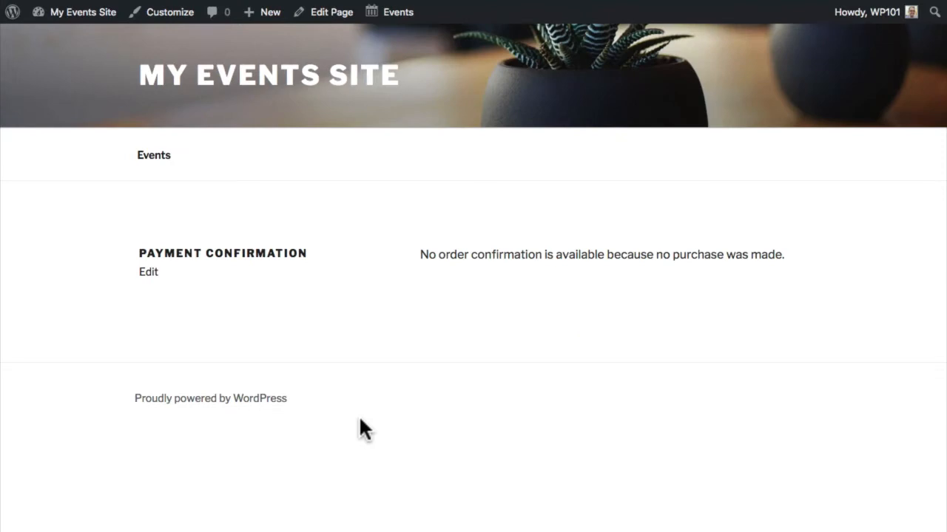
- Enable Tribe Commerce in The Events Calendar's ticket settings
{"action": "mouse_move", "coordinate": [65, 10]}
{"action": "left_click", "coordinate": [63, 43]}
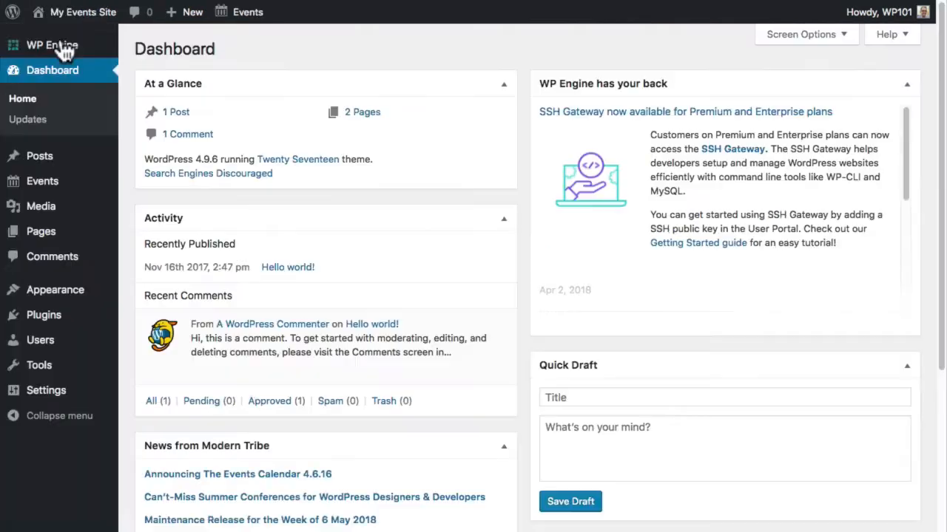
{"action": "mouse_move", "coordinate": [59, 186]}
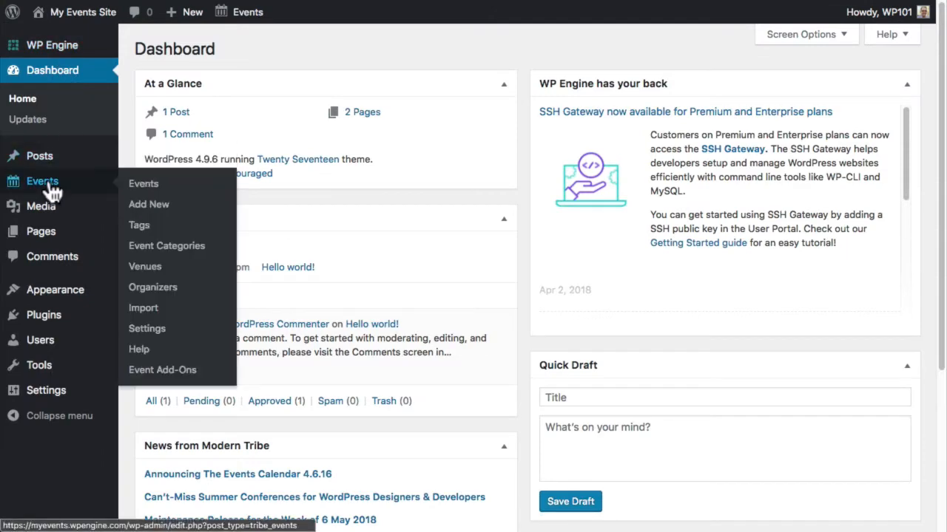
{"action": "left_click", "coordinate": [142, 339]}
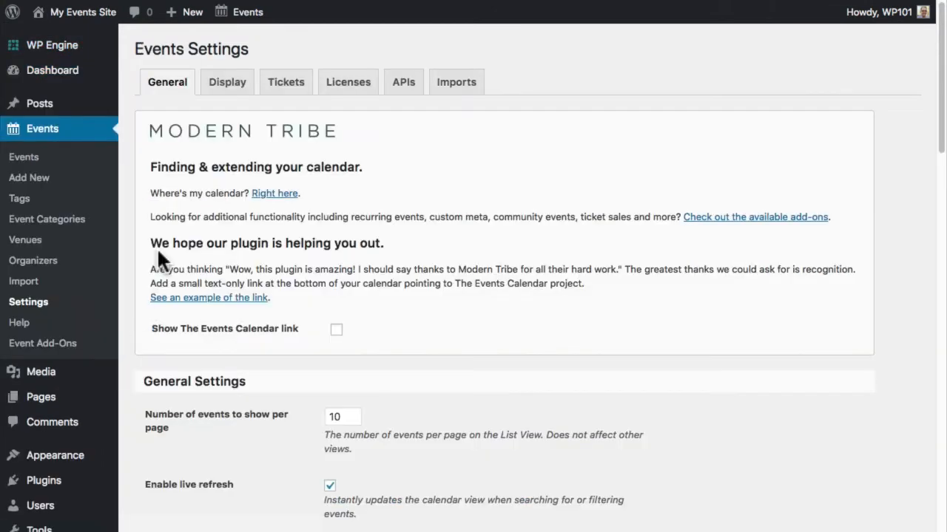
{"action": "left_click", "coordinate": [287, 101]}
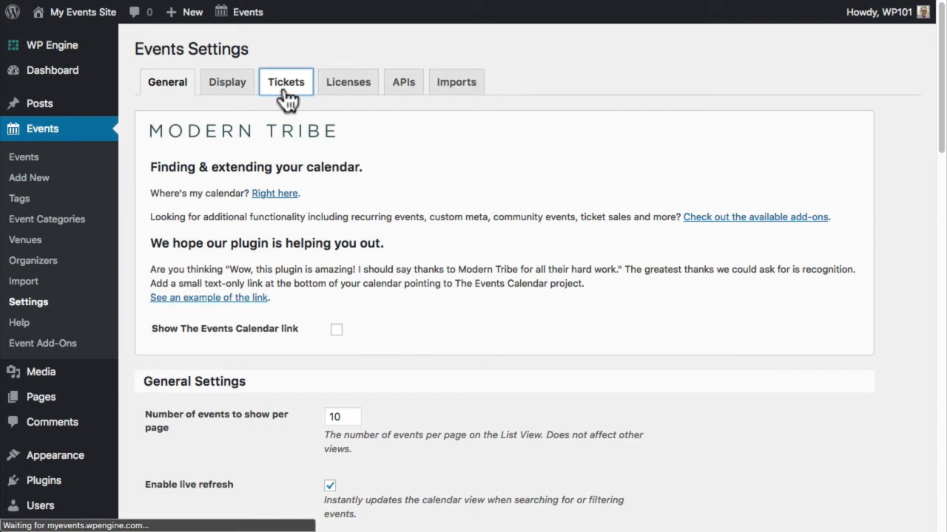
{"action": "scroll", "coordinate": [285, 99], "scroll_direction": "down", "scroll_amount": 5}
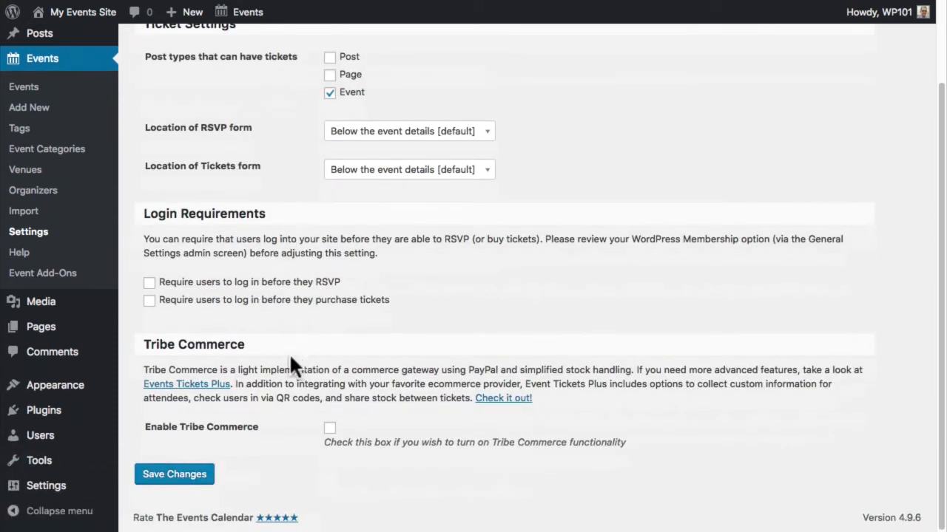
{"action": "left_click", "coordinate": [330, 431]}
{"action": "scroll", "coordinate": [330, 436], "scroll_direction": "down", "scroll_amount": 5}
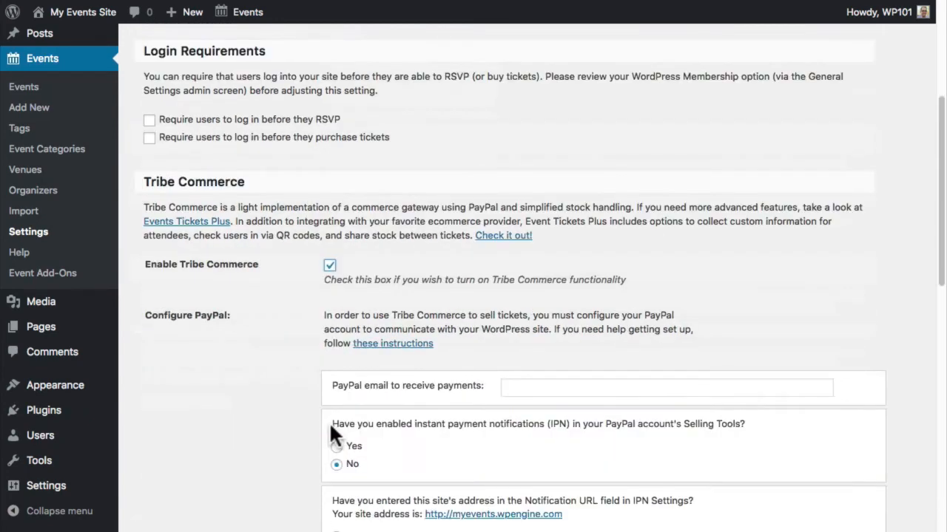
- Enter the PayPal account e-mail, confirm IPN is enabled with the site as notification URL, and keep USD currency
{"action": "left_click", "coordinate": [520, 382]}
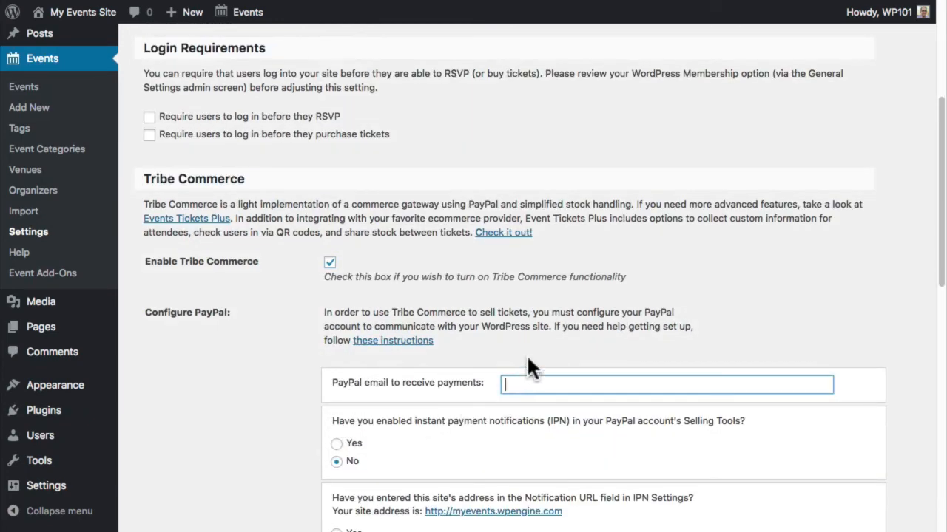
{"action": "scroll", "coordinate": [532, 281], "scroll_direction": "down", "scroll_amount": 5}
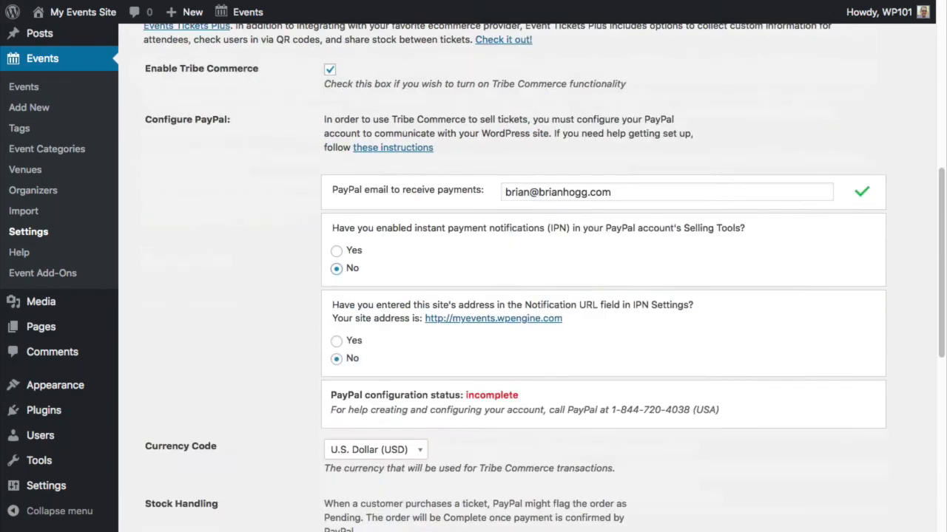
{"action": "left_click", "coordinate": [336, 251]}
{"action": "left_click", "coordinate": [336, 341]}
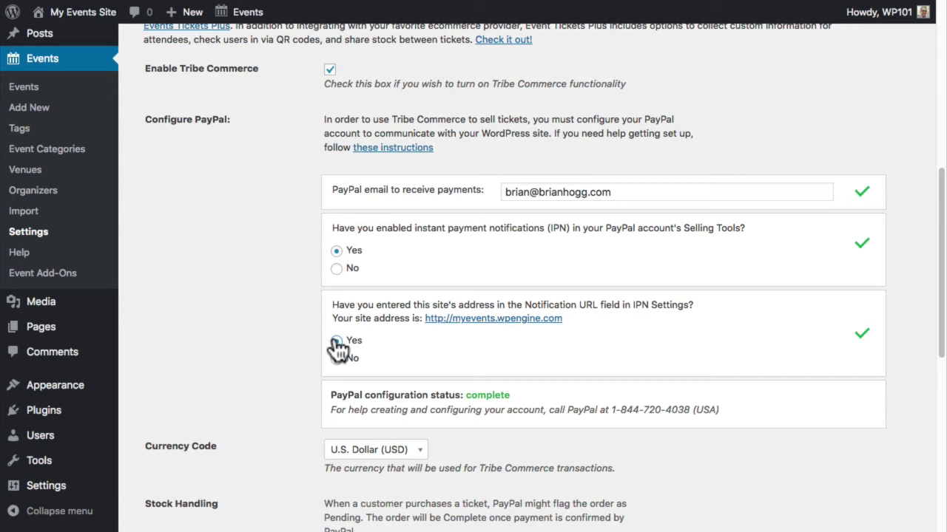
{"action": "scroll", "coordinate": [338, 349], "scroll_direction": "down", "scroll_amount": 1}
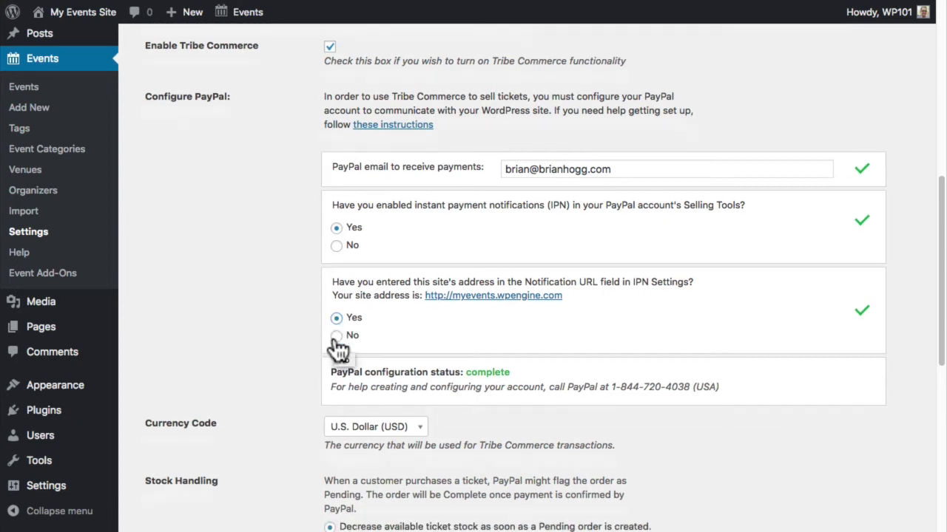
{"action": "left_click", "coordinate": [355, 426]}
{"action": "left_click", "coordinate": [278, 433]}
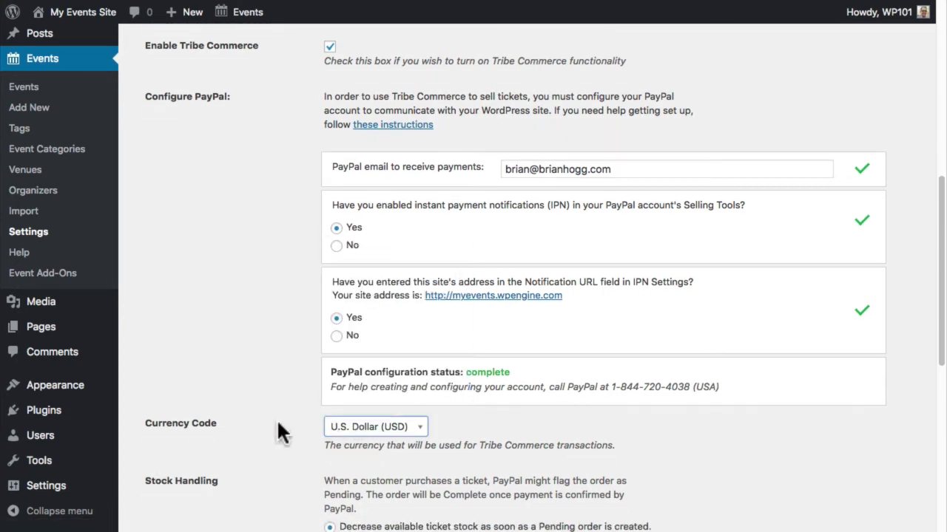
- Choose Payment Confirmation as the success page and save the Tribe Commerce settings
{"action": "scroll", "coordinate": [278, 433], "scroll_direction": "down", "scroll_amount": 5}
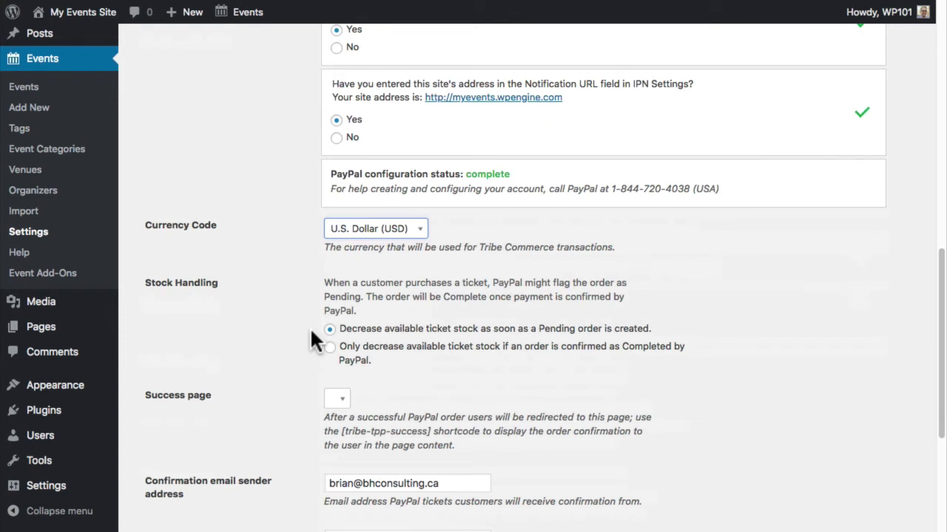
{"action": "left_click", "coordinate": [342, 400]}
{"action": "left_click", "coordinate": [361, 464]}
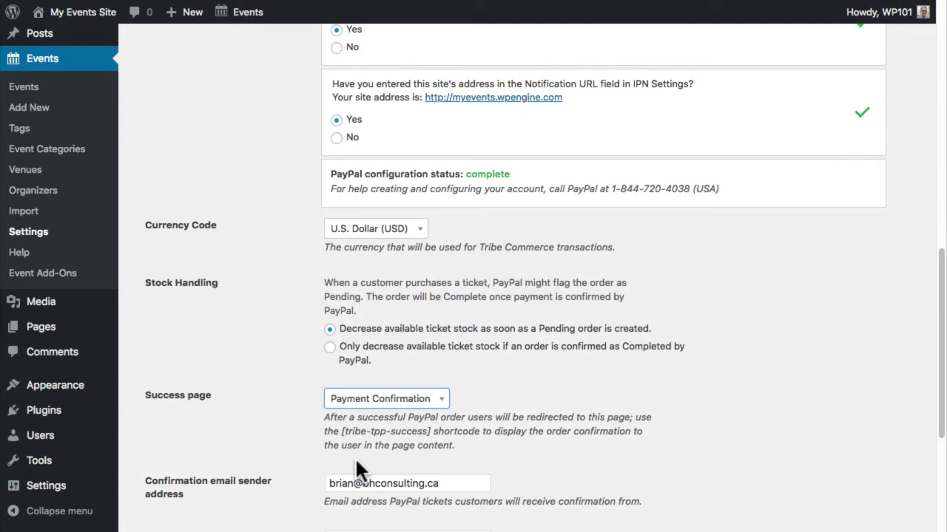
{"action": "scroll", "coordinate": [355, 463], "scroll_direction": "down", "scroll_amount": 5}
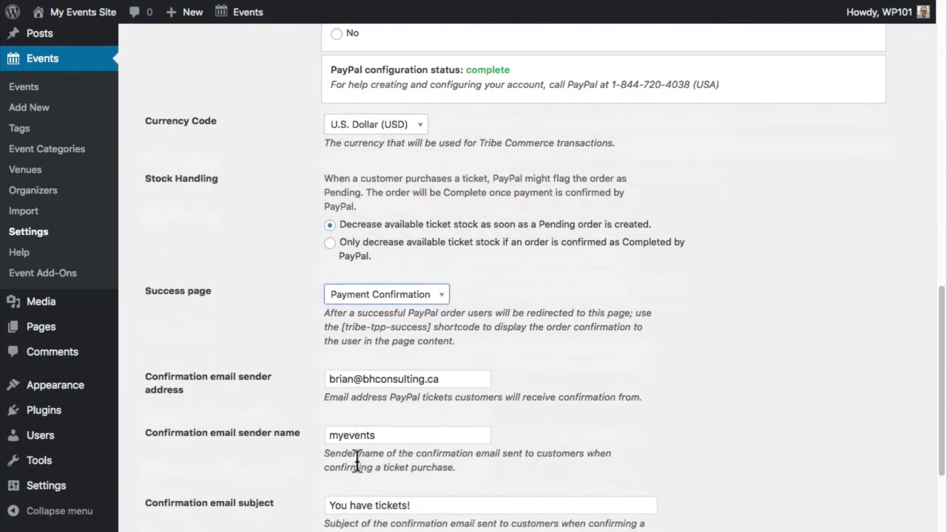
{"action": "scroll", "coordinate": [357, 463], "scroll_direction": "down", "scroll_amount": 1}
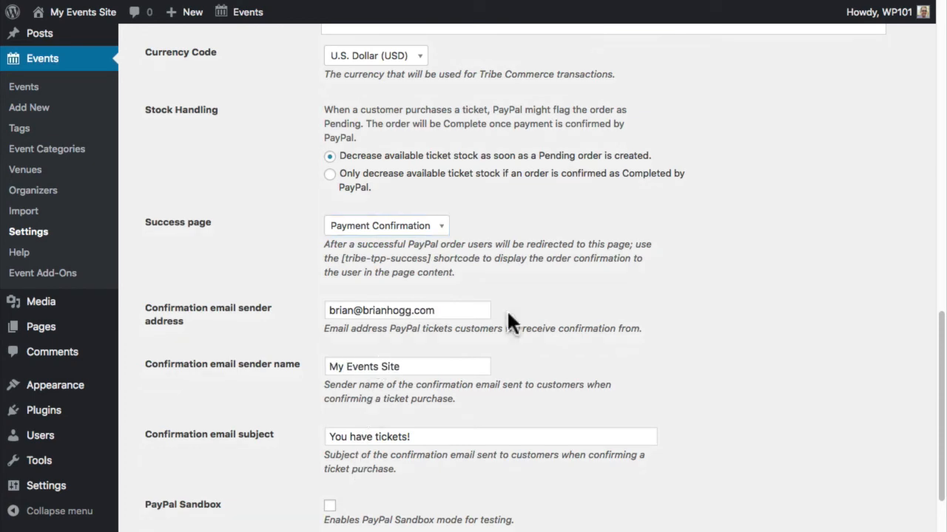
{"action": "scroll", "coordinate": [508, 318], "scroll_direction": "down", "scroll_amount": 2}
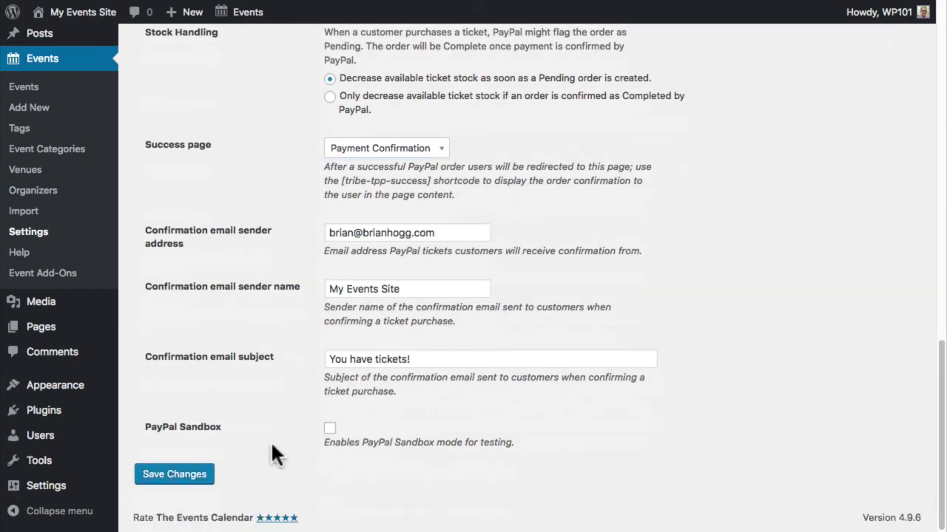
{"action": "left_click", "coordinate": [185, 475]}
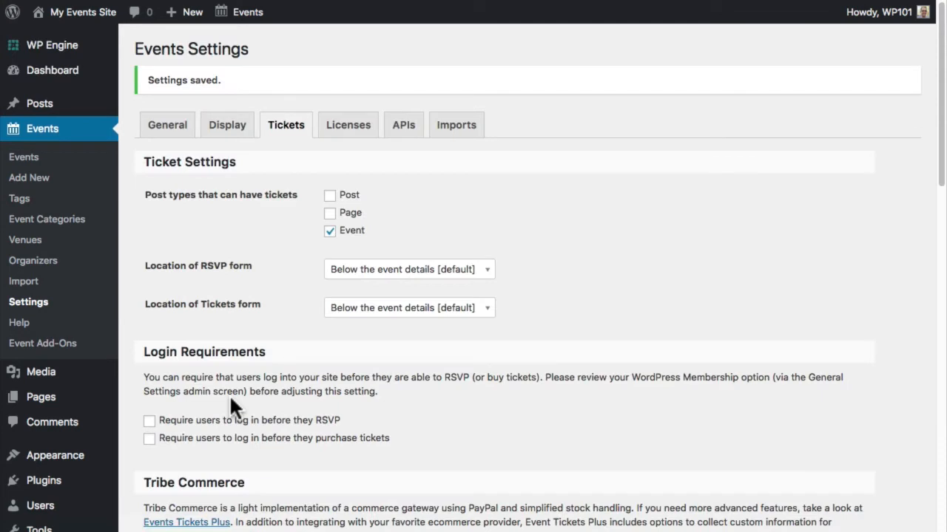
{"action": "left_click", "coordinate": [27, 159]}
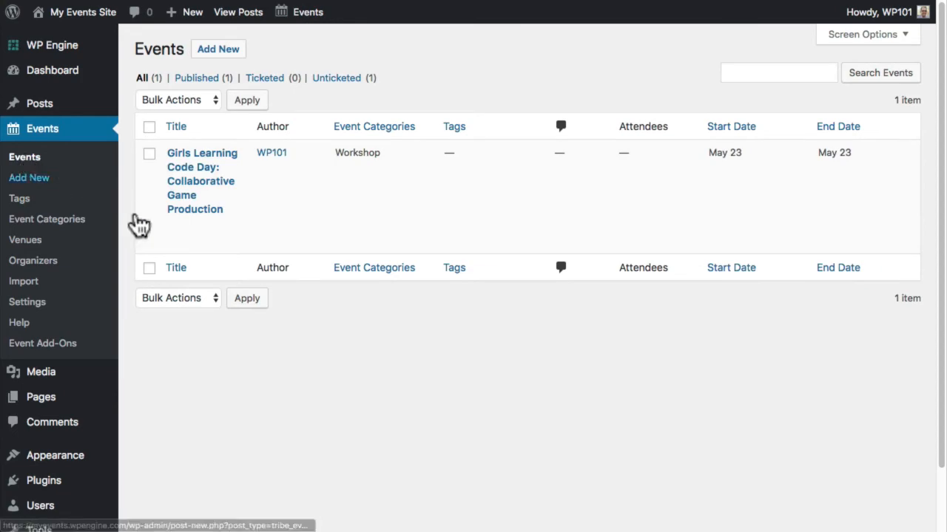
- Open the Girls Learning Code Day event for editing and start a new ticket
{"action": "left_click", "coordinate": [176, 229]}
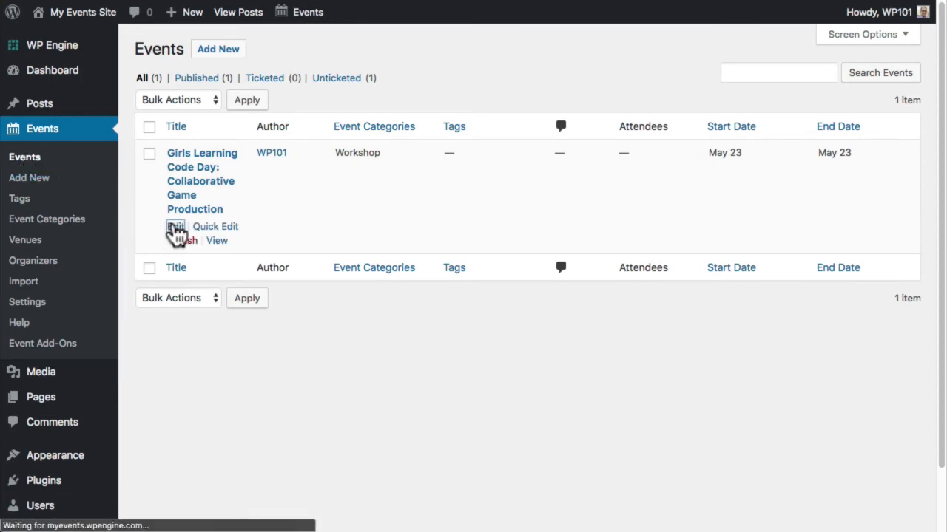
{"action": "scroll", "coordinate": [175, 229], "scroll_direction": "down", "scroll_amount": 10}
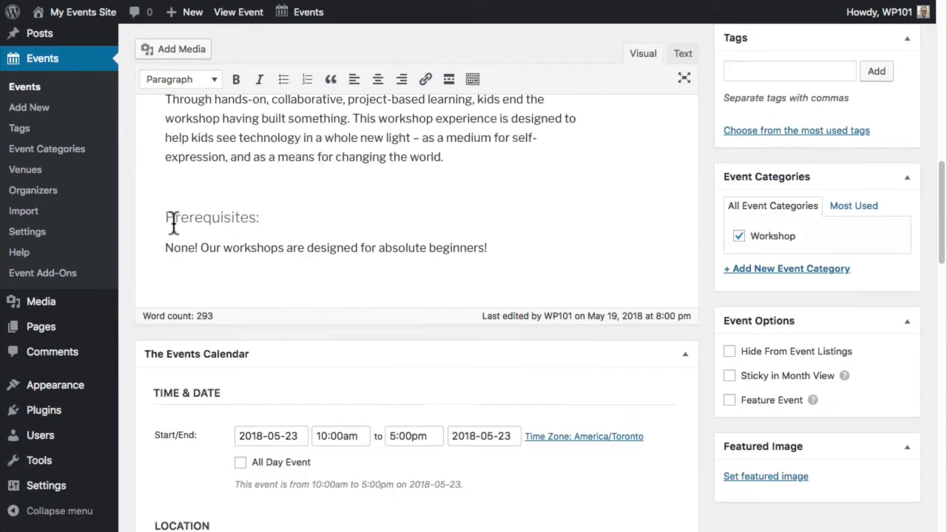
{"action": "scroll", "coordinate": [171, 224], "scroll_direction": "down", "scroll_amount": 10}
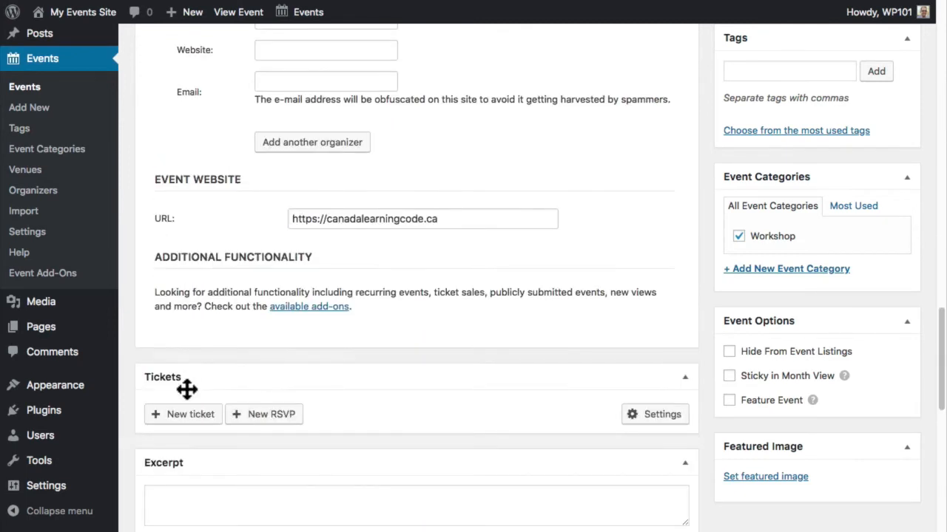
{"action": "left_click", "coordinate": [190, 414]}
{"action": "scroll", "coordinate": [185, 406], "scroll_direction": "down", "scroll_amount": 3}
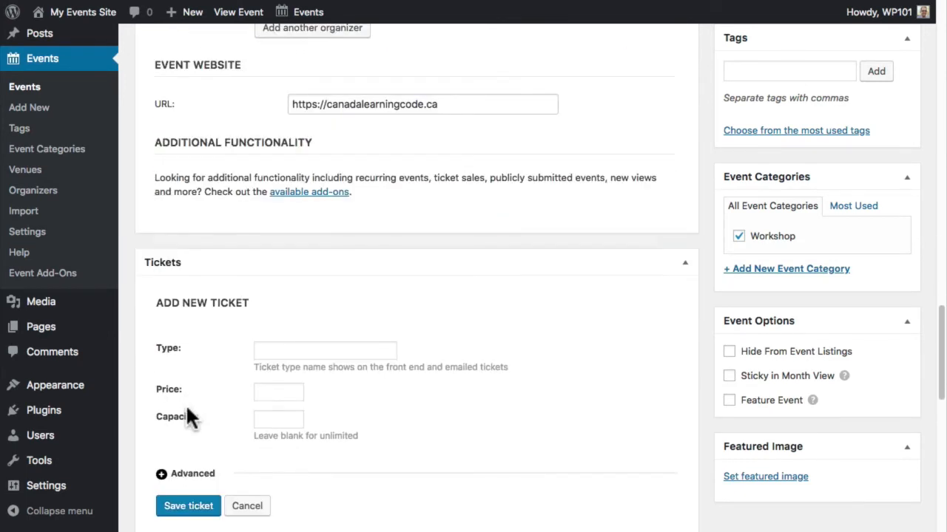
- Enter ticket type General, price 30 and capacity 100
{"action": "left_click", "coordinate": [304, 349]}
{"action": "type", "text": "Gener"}
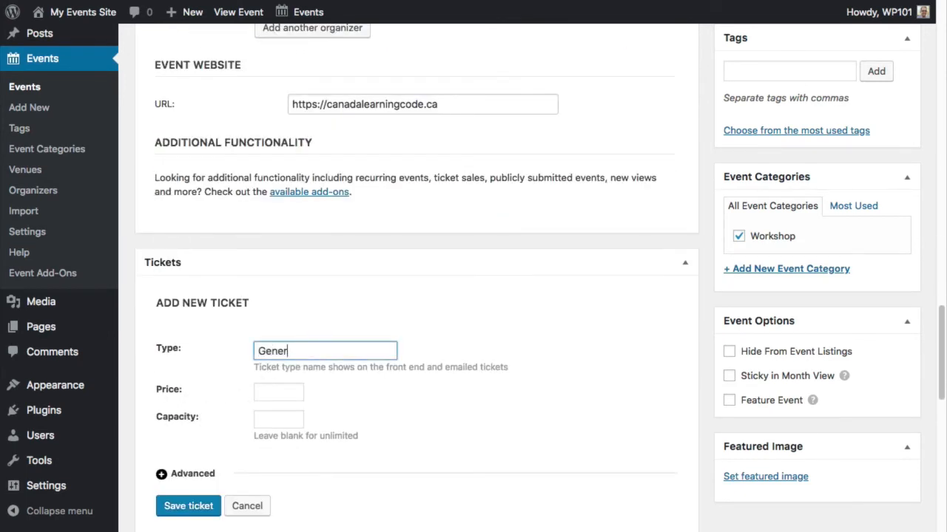
{"action": "type", "text": "al"}
{"action": "key", "text": "Tab"}
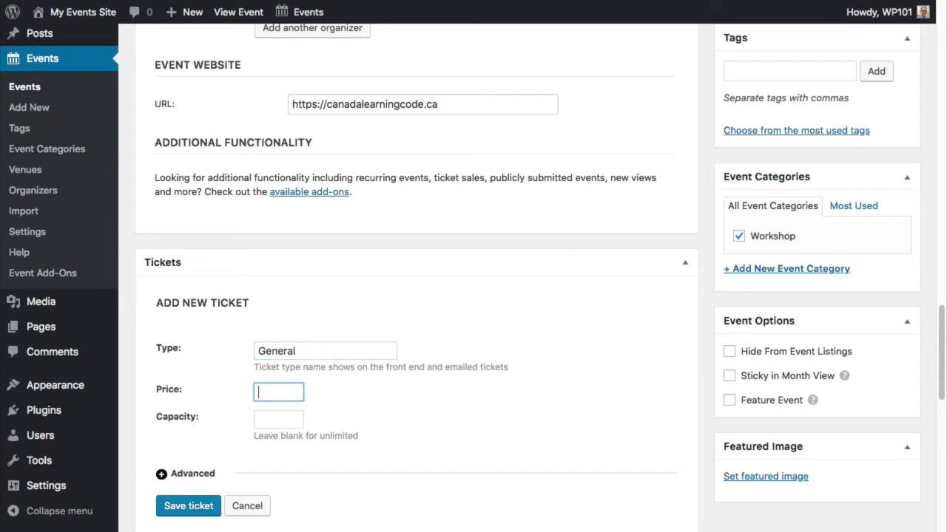
{"action": "type", "text": "30"}
{"action": "key", "text": "Tab"}
{"action": "type", "text": "100"}
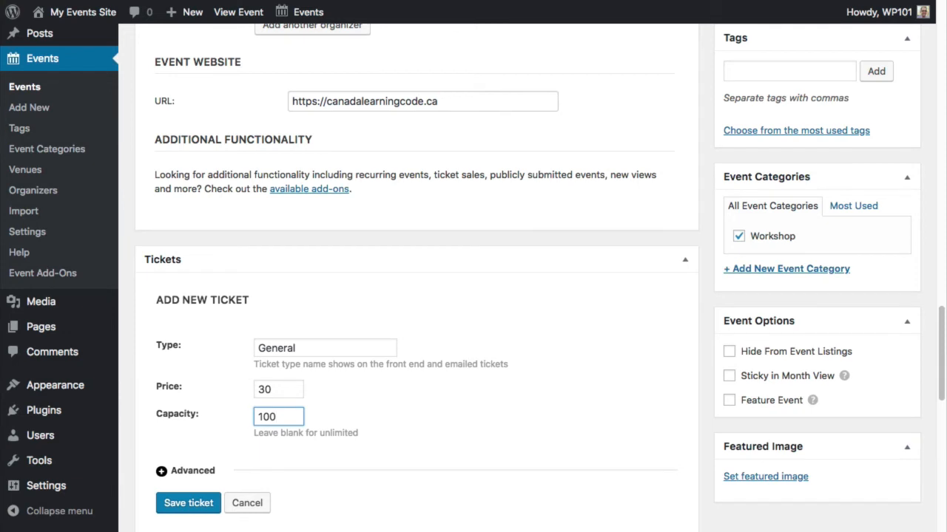
- Save the General ticket and update the event
{"action": "scroll", "coordinate": [190, 391], "scroll_direction": "down", "scroll_amount": 3}
{"action": "left_click", "coordinate": [191, 374]}
{"action": "scroll", "coordinate": [230, 382], "scroll_direction": "down", "scroll_amount": 2}
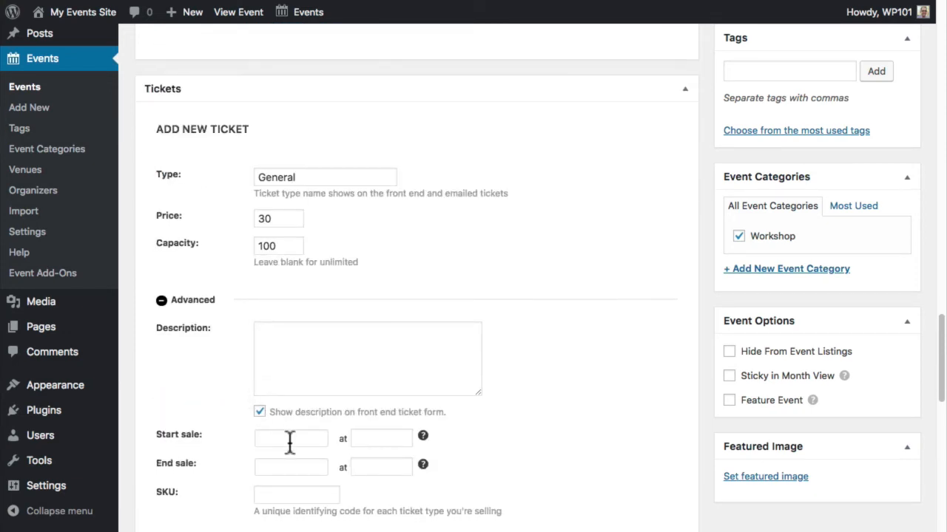
{"action": "scroll", "coordinate": [290, 443], "scroll_direction": "down", "scroll_amount": 3}
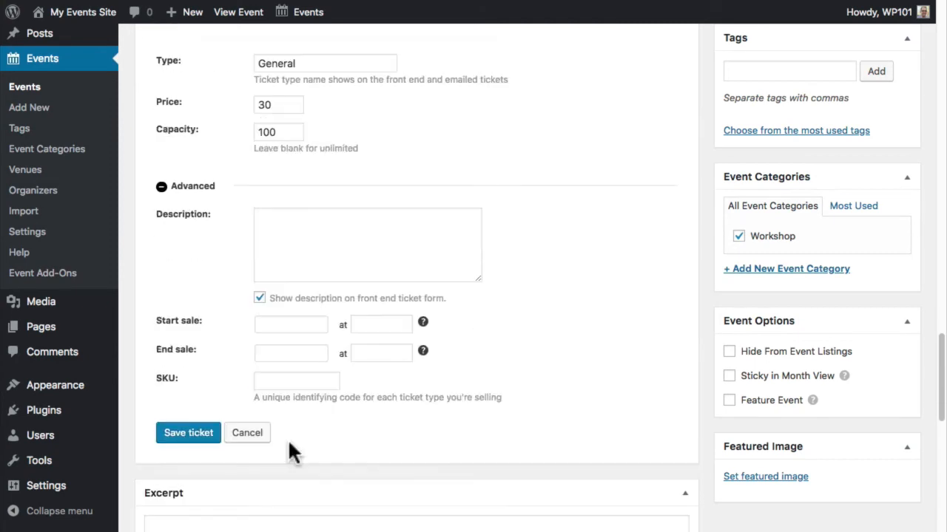
{"action": "left_click", "coordinate": [208, 438]}
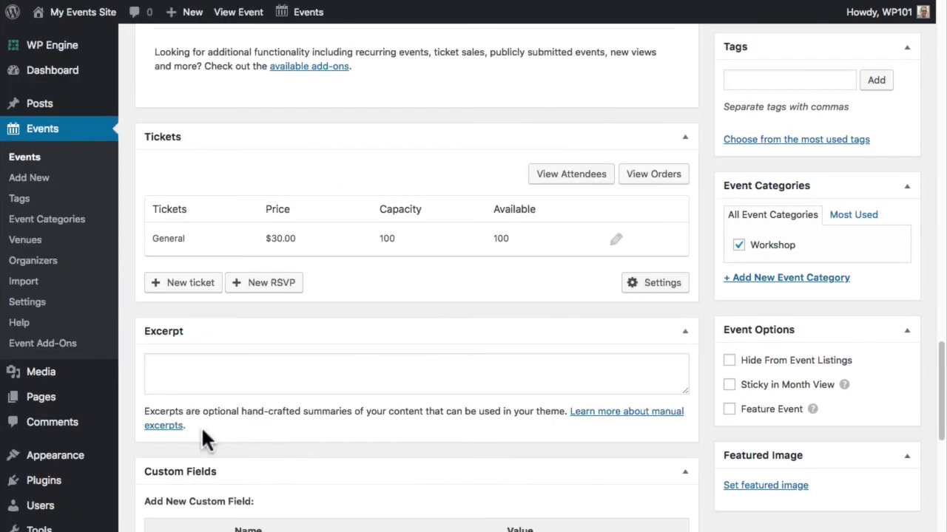
{"action": "scroll", "coordinate": [203, 433], "scroll_direction": "up", "scroll_amount": 6}
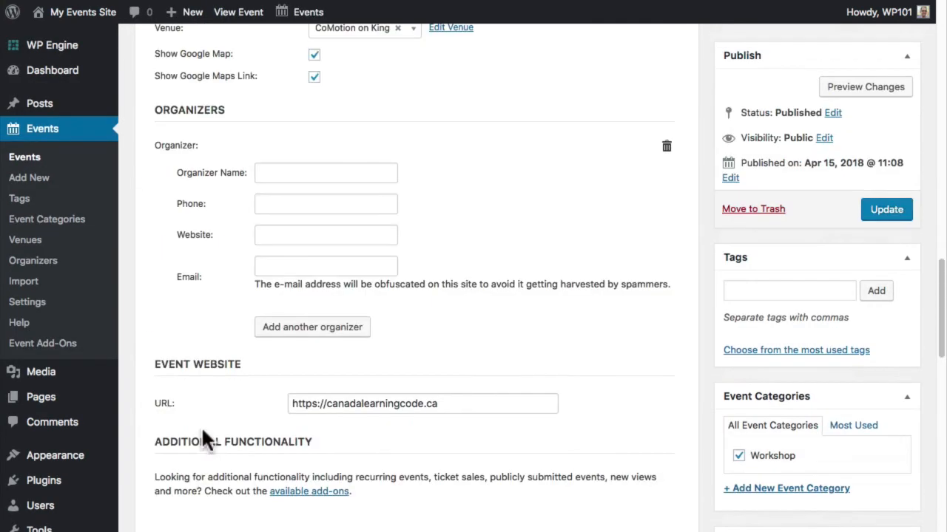
{"action": "left_click", "coordinate": [887, 204]}
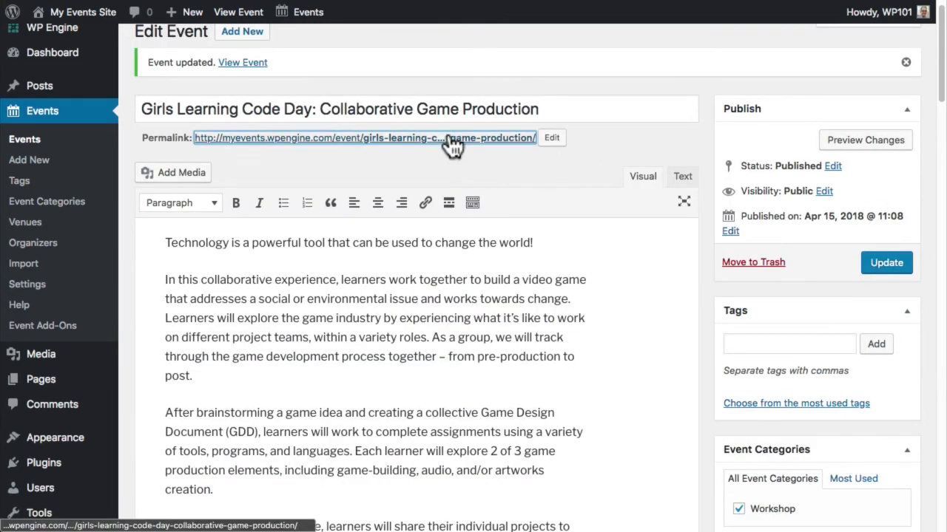
- On the public event page, choose 1 General $30.00 ticket and buy it through PayPal
{"action": "left_click", "coordinate": [451, 141]}
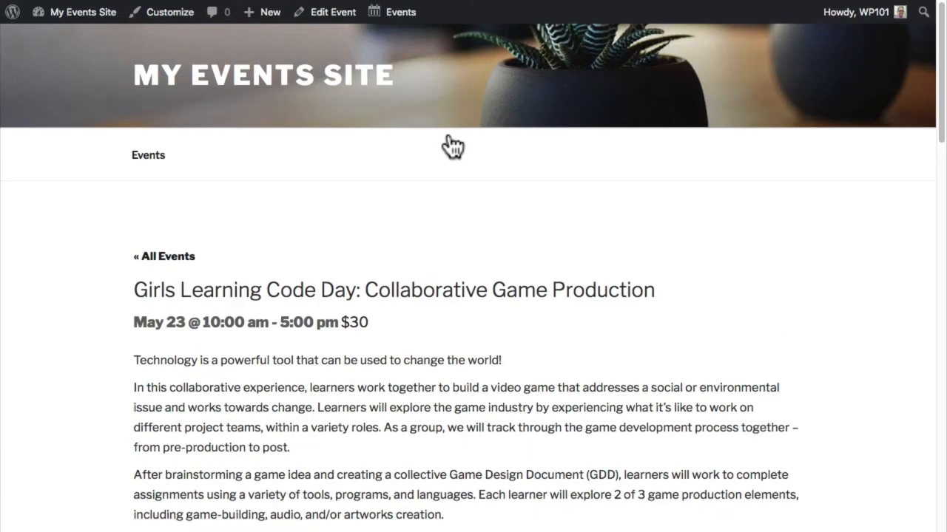
{"action": "scroll", "coordinate": [451, 145], "scroll_direction": "down", "scroll_amount": 10}
{"action": "scroll", "coordinate": [449, 136], "scroll_direction": "down", "scroll_amount": 5}
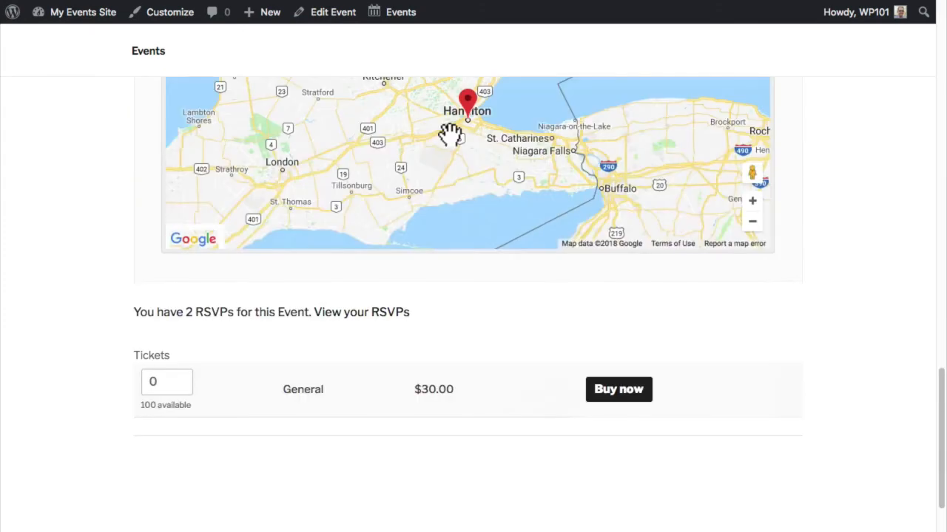
{"action": "scroll", "coordinate": [448, 131], "scroll_direction": "down", "scroll_amount": 1}
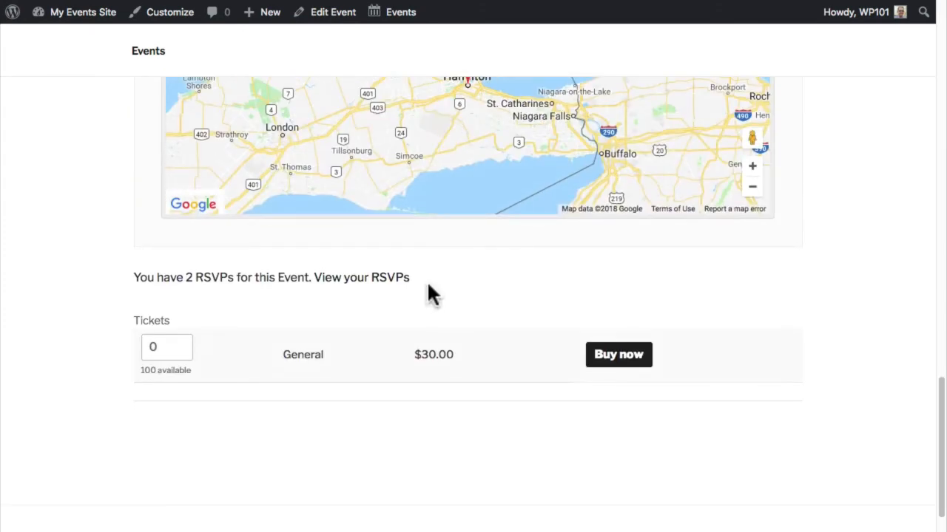
{"action": "left_click", "coordinate": [179, 344]}
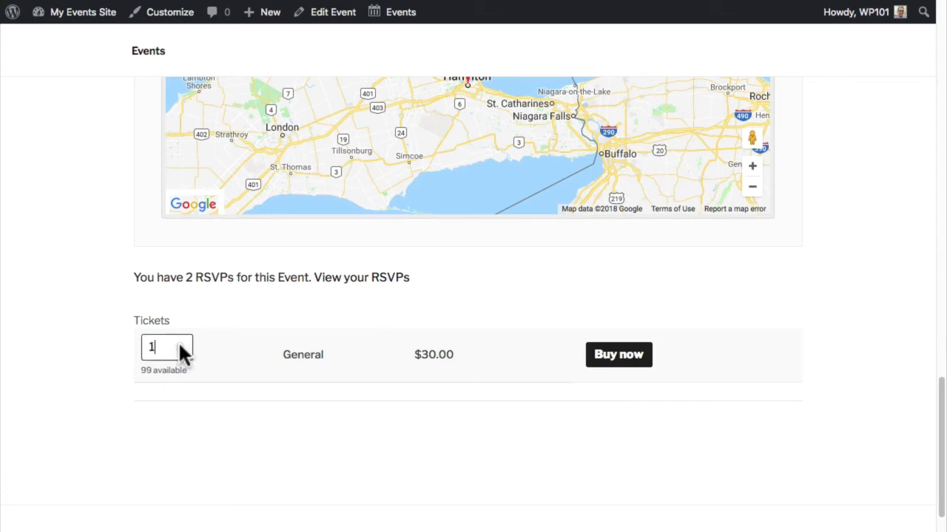
{"action": "left_click", "coordinate": [633, 360]}
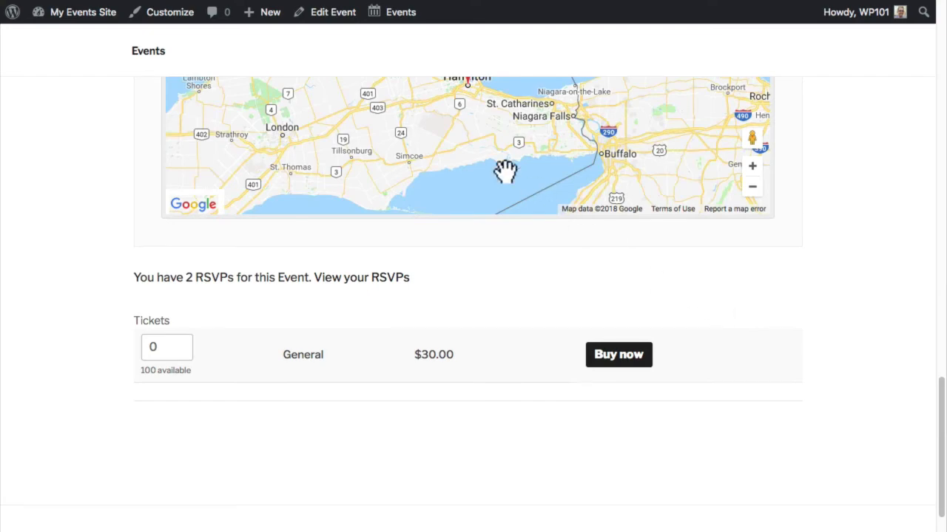
- Reopen Girls Learning Code Day: Collaborative Game Production in the editor and scroll to its tickets
{"action": "left_click", "coordinate": [338, 16]}
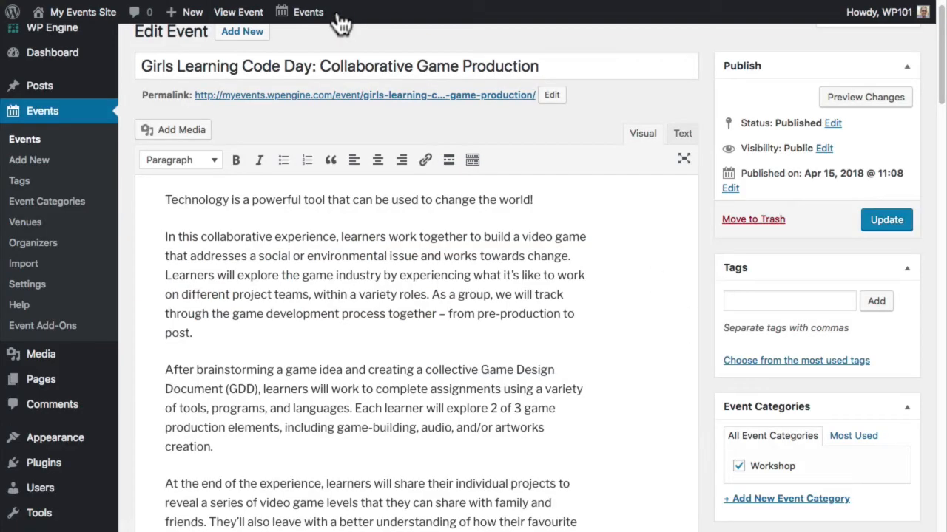
{"action": "scroll", "coordinate": [335, 80], "scroll_direction": "down", "scroll_amount": 10}
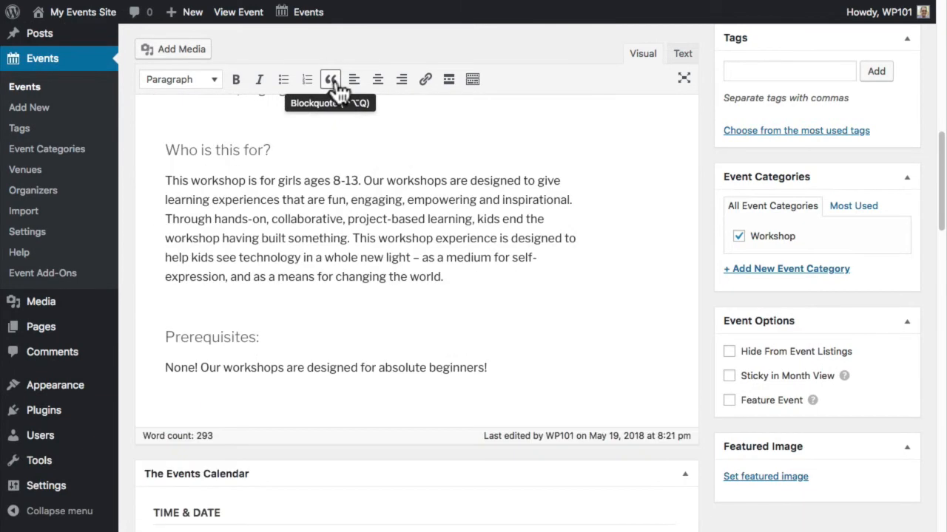
{"action": "scroll", "coordinate": [337, 87], "scroll_direction": "down", "scroll_amount": 10}
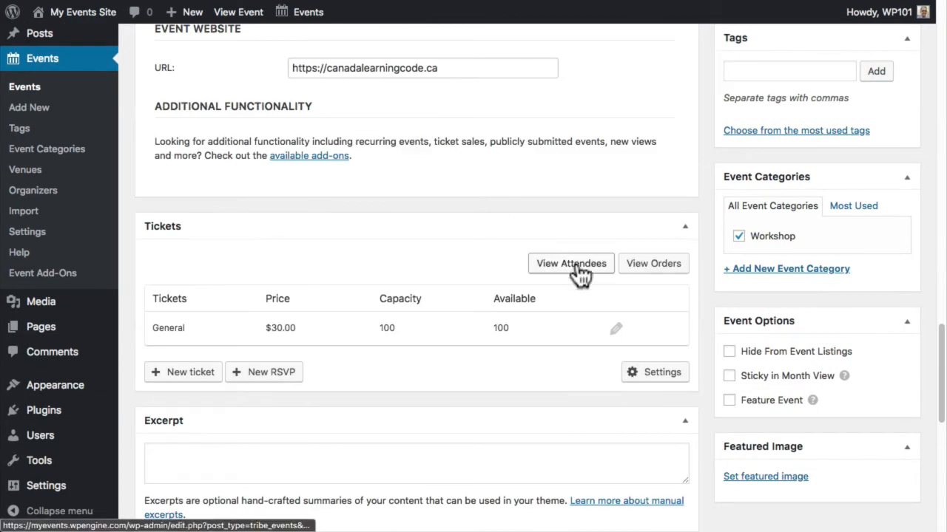
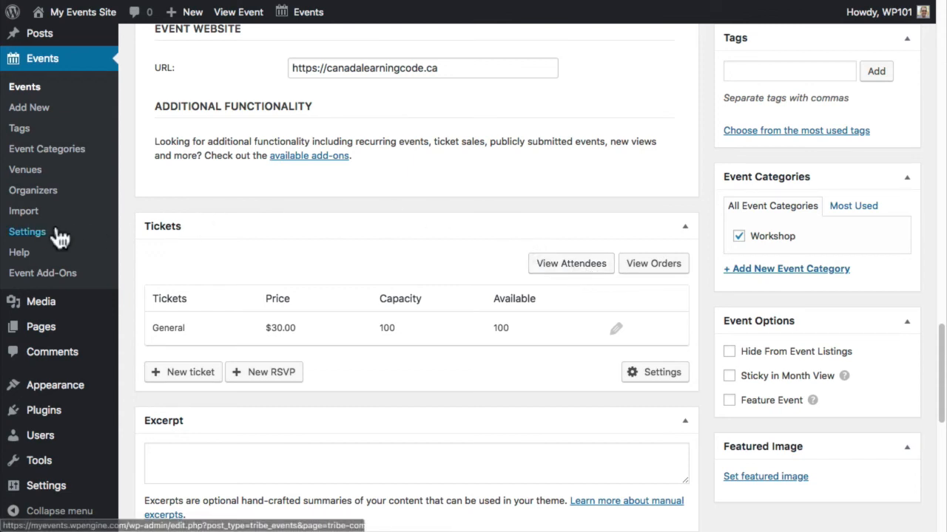
- Go to Events > Settings and bring up the General settings
{"action": "left_click", "coordinate": [34, 234]}
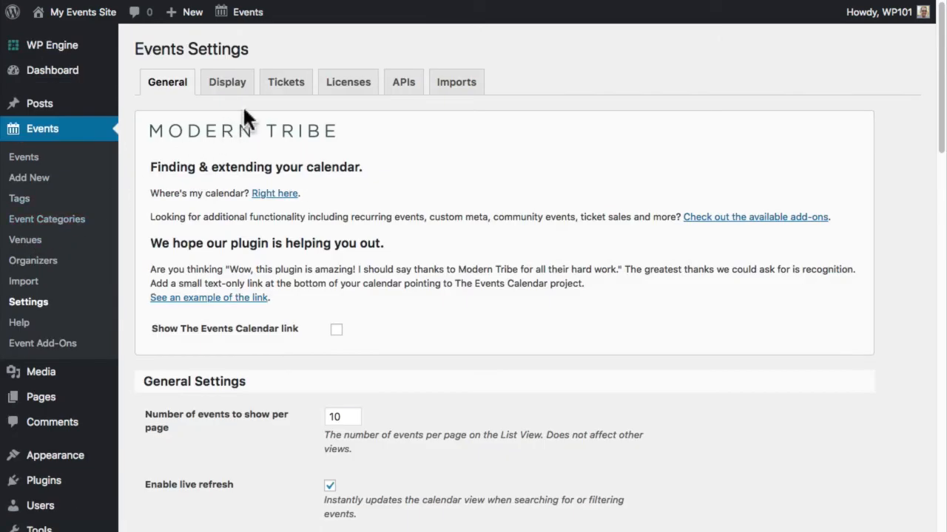
{"action": "left_click", "coordinate": [285, 83]}
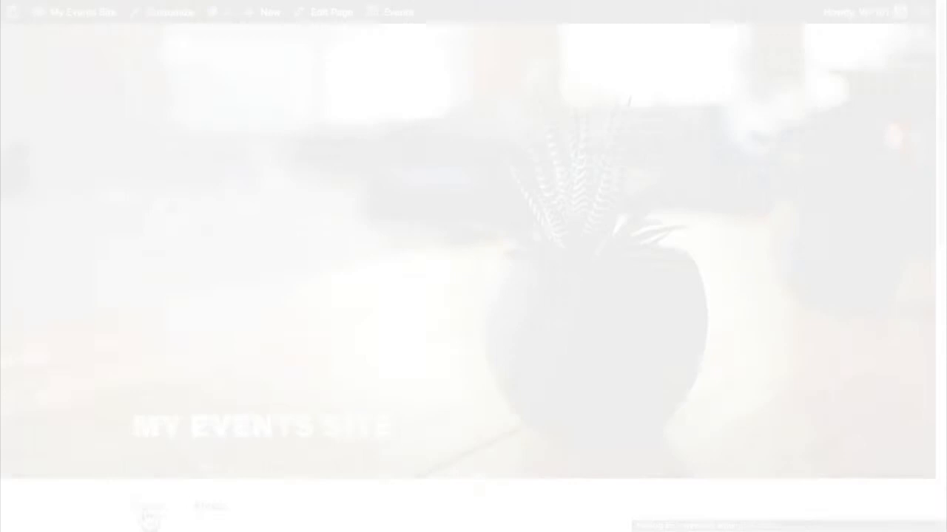
- Look over the May 2018 events calendar on the public site, then open the About page
{"action": "left_click", "coordinate": [141, 509]}
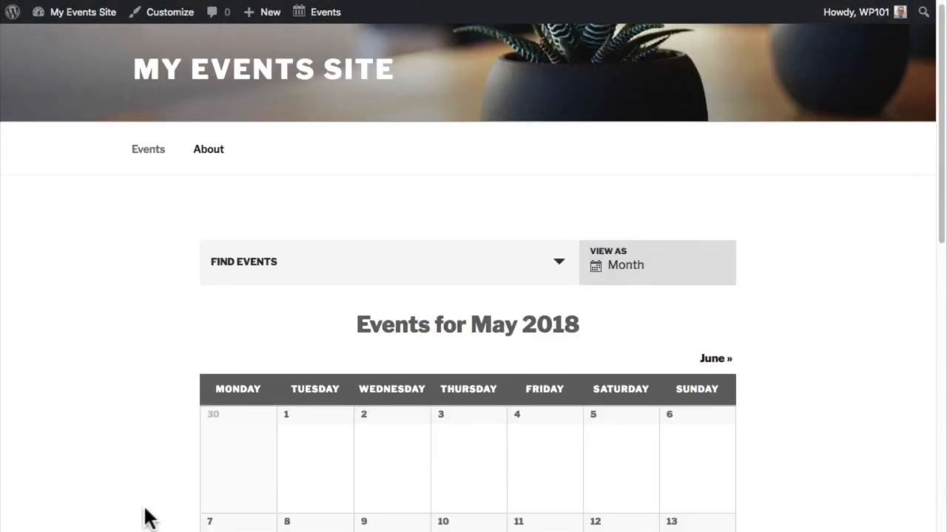
{"action": "scroll", "coordinate": [148, 518], "scroll_direction": "down", "scroll_amount": 2}
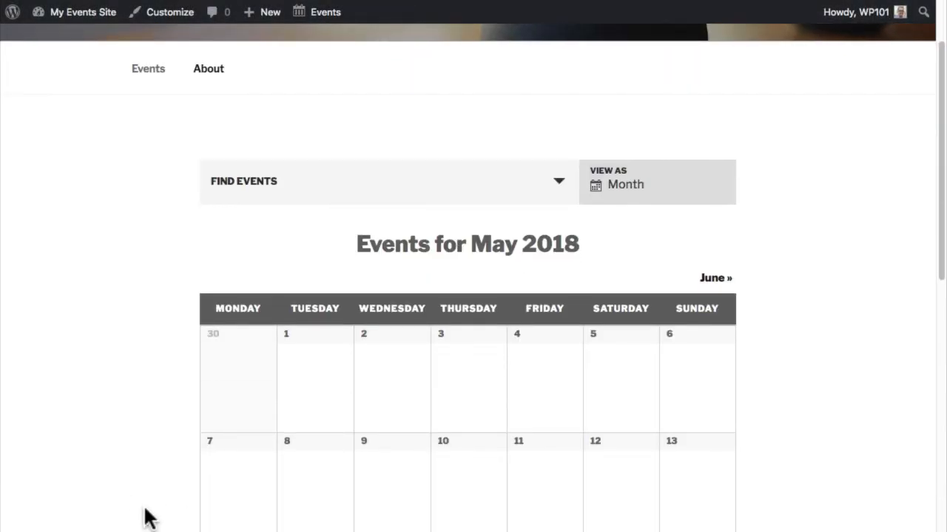
{"action": "scroll", "coordinate": [146, 515], "scroll_direction": "up", "scroll_amount": 2}
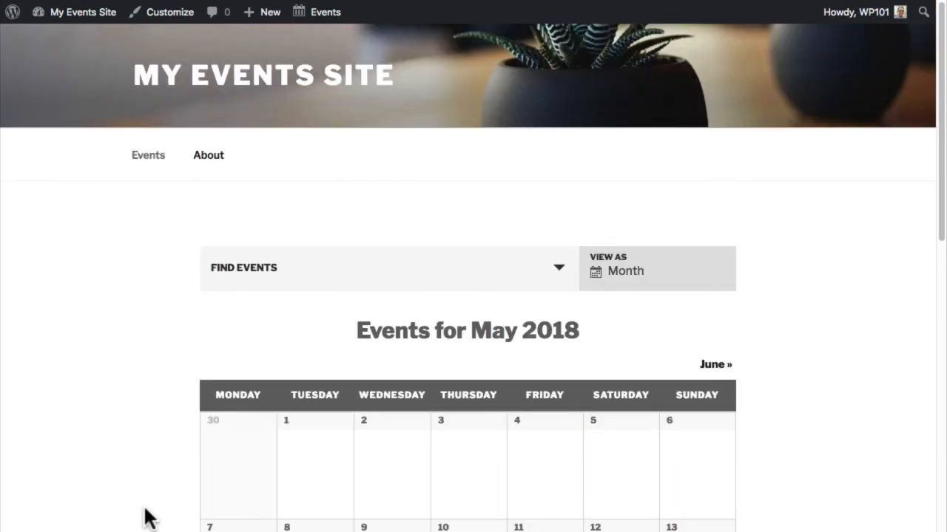
{"action": "left_click", "coordinate": [209, 157]}
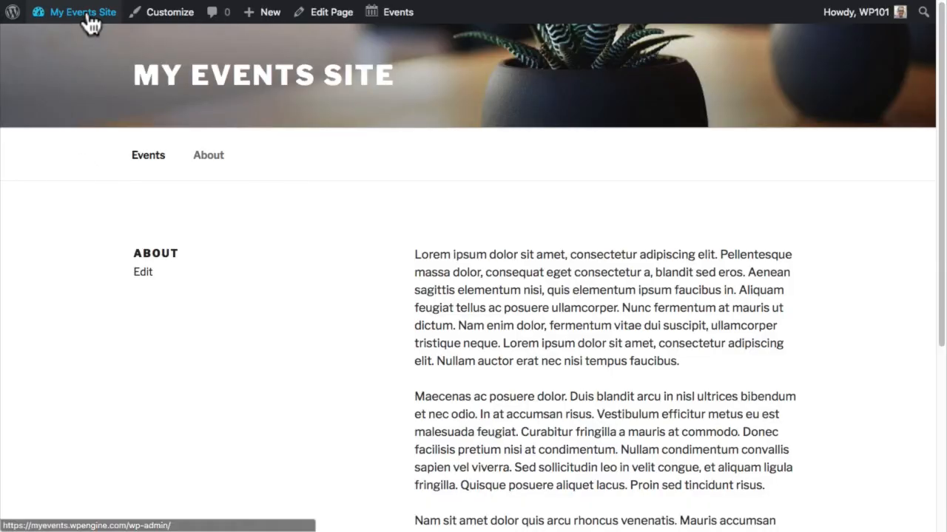
- Search Add New Plugins for 'the events calendar shortcode', then install and activate it
{"action": "left_click", "coordinate": [92, 43]}
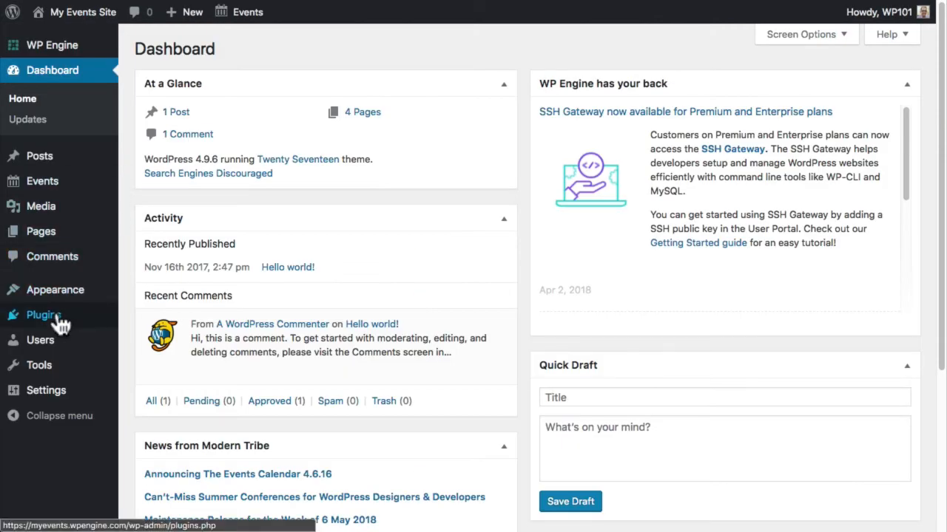
{"action": "mouse_move", "coordinate": [59, 317]}
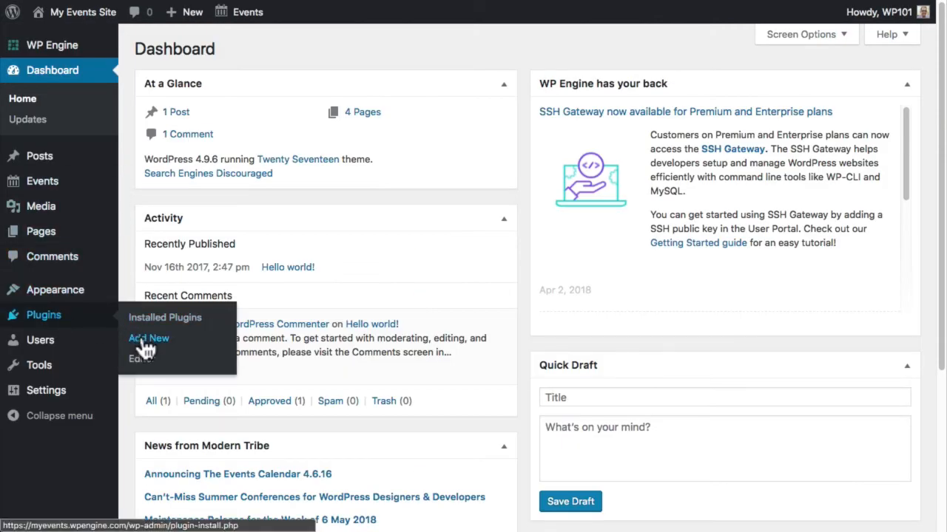
{"action": "left_click", "coordinate": [144, 342]}
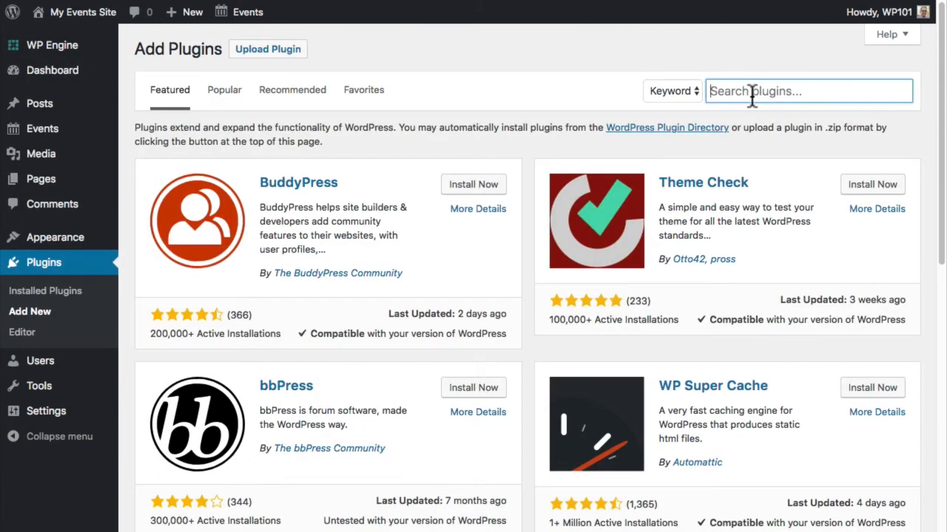
{"action": "type", "text": "the events calendar shortcode"}
{"action": "left_click", "coordinate": [472, 172]}
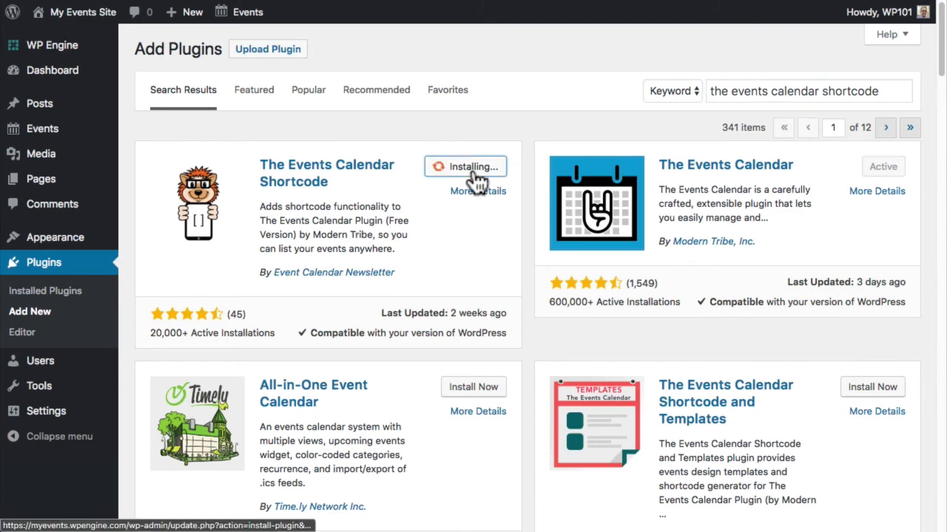
{"action": "left_click", "coordinate": [473, 170]}
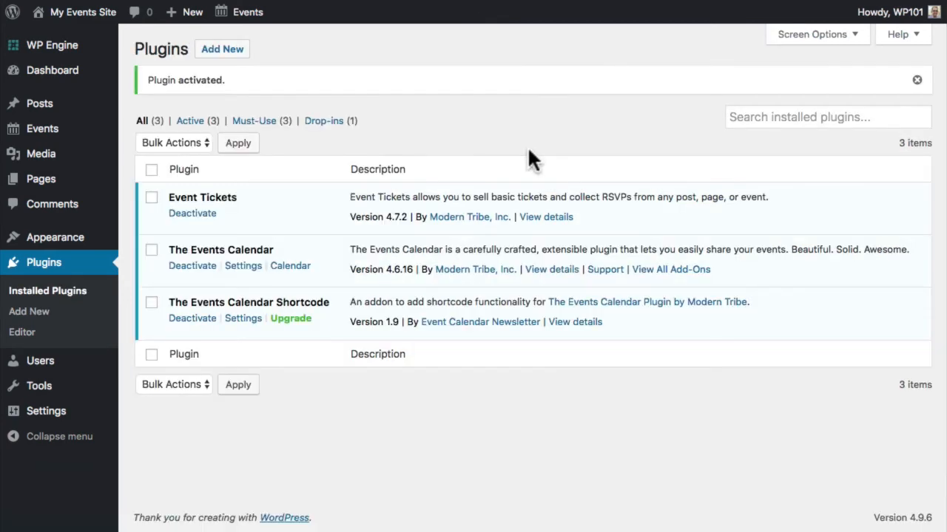
{"action": "mouse_move", "coordinate": [14, 133]}
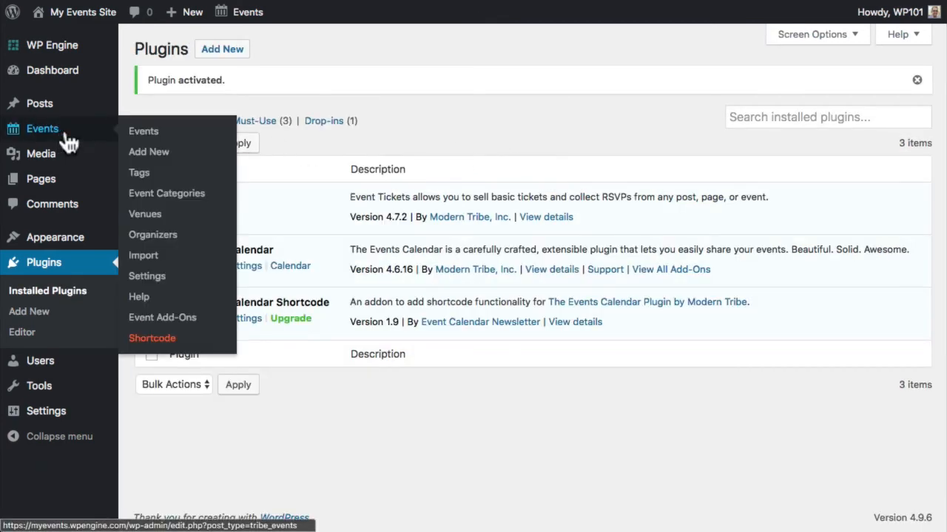
- Open the Events > Shortcode guide, review the cat and limit options, and select 'ecs-list-events'
{"action": "left_click", "coordinate": [157, 340]}
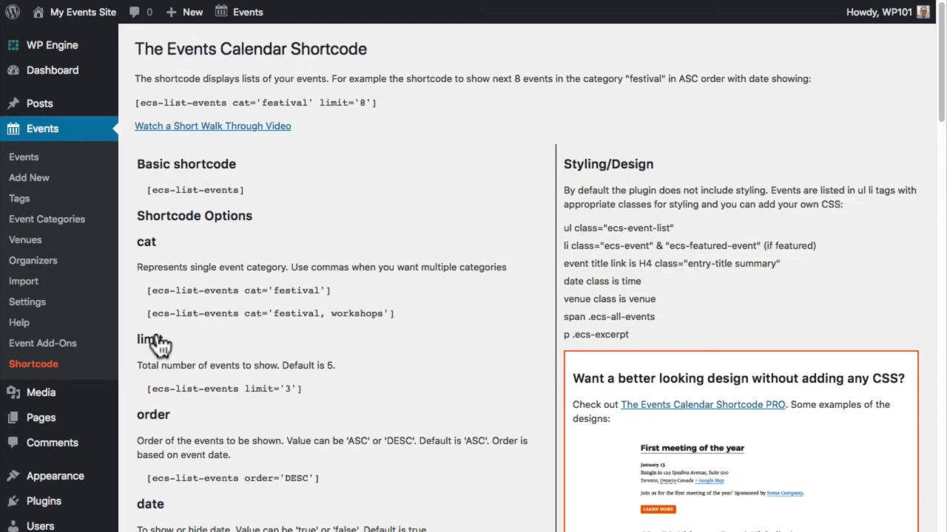
{"action": "scroll", "coordinate": [158, 340], "scroll_direction": "down", "scroll_amount": 5}
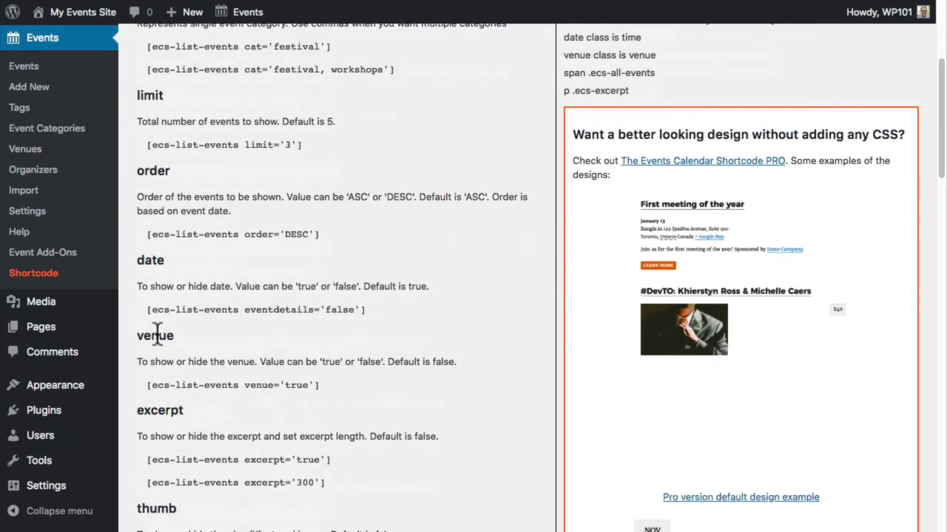
{"action": "scroll", "coordinate": [156, 335], "scroll_direction": "up", "scroll_amount": 5}
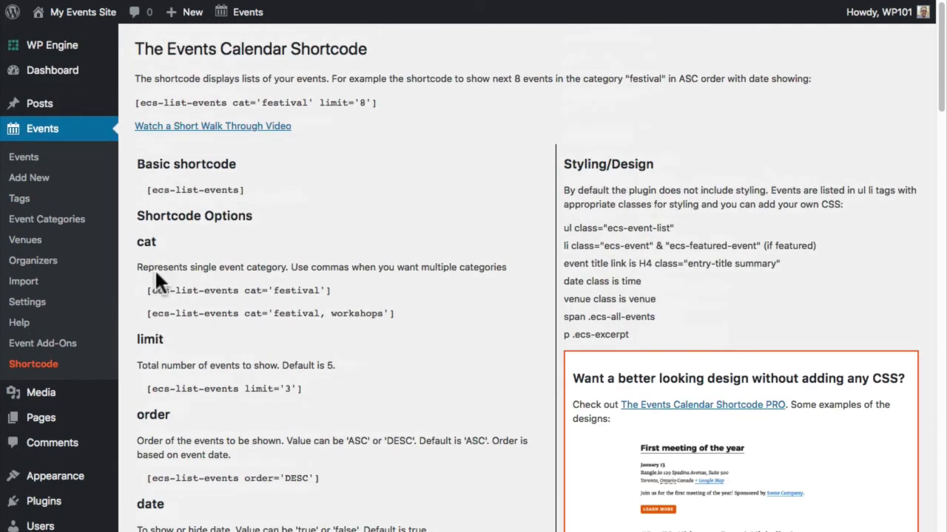
{"action": "double_click", "coordinate": [151, 241]}
{"action": "double_click", "coordinate": [155, 338]}
{"action": "left_click", "coordinate": [173, 335]}
{"action": "left_click_drag", "start_coordinate": [153, 189], "coordinate": [237, 190]}
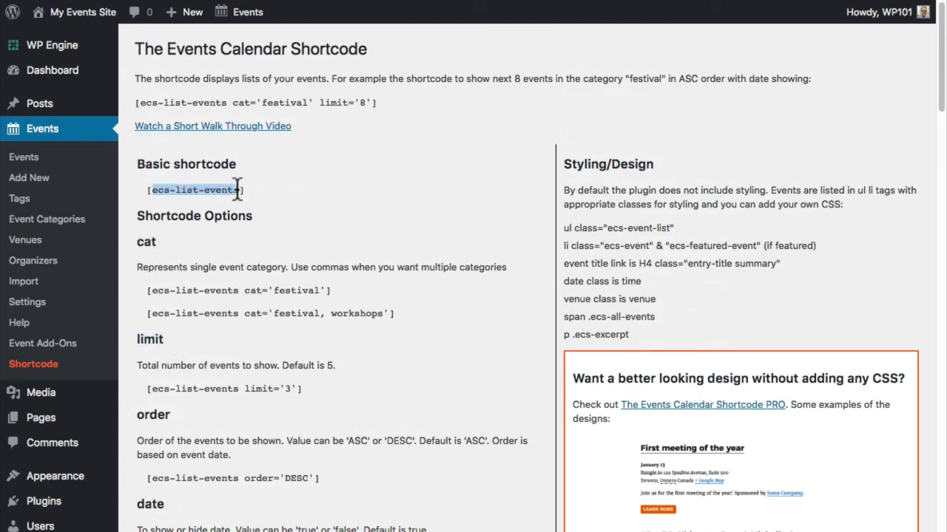
- Open the public About page and switch to editing it
{"action": "left_click", "coordinate": [99, 39]}
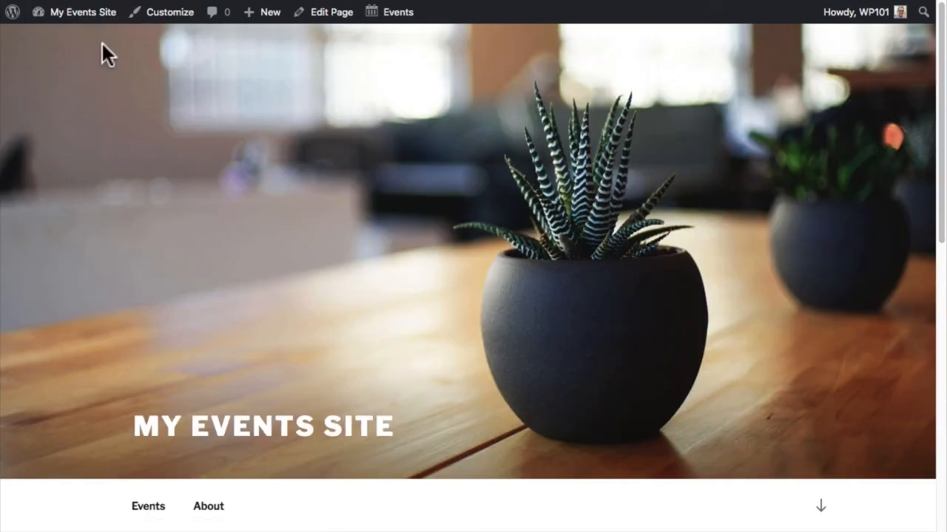
{"action": "left_click", "coordinate": [210, 506]}
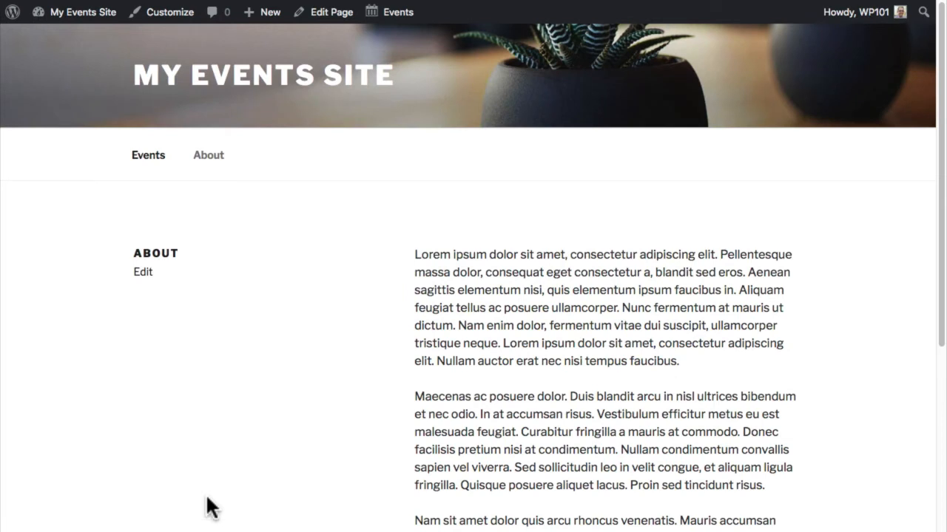
{"action": "scroll", "coordinate": [210, 508], "scroll_direction": "down", "scroll_amount": 5}
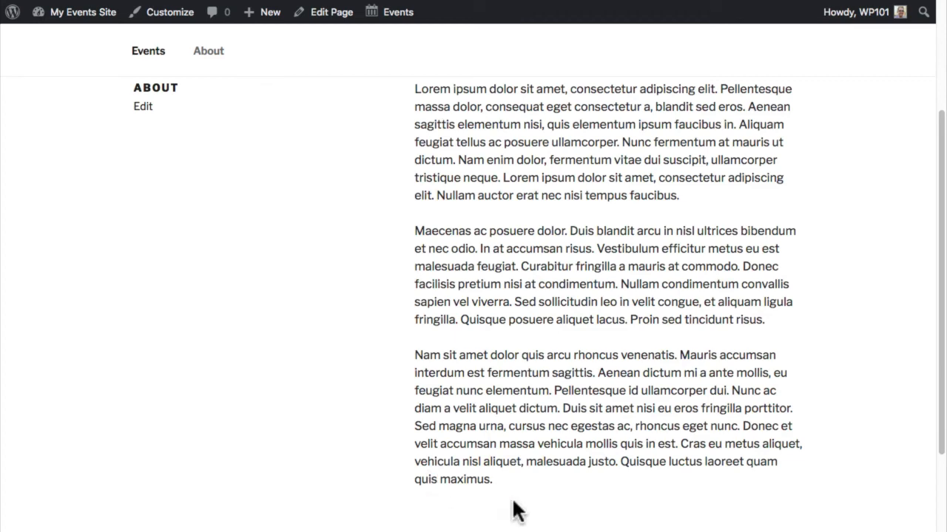
{"action": "left_click", "coordinate": [327, 24]}
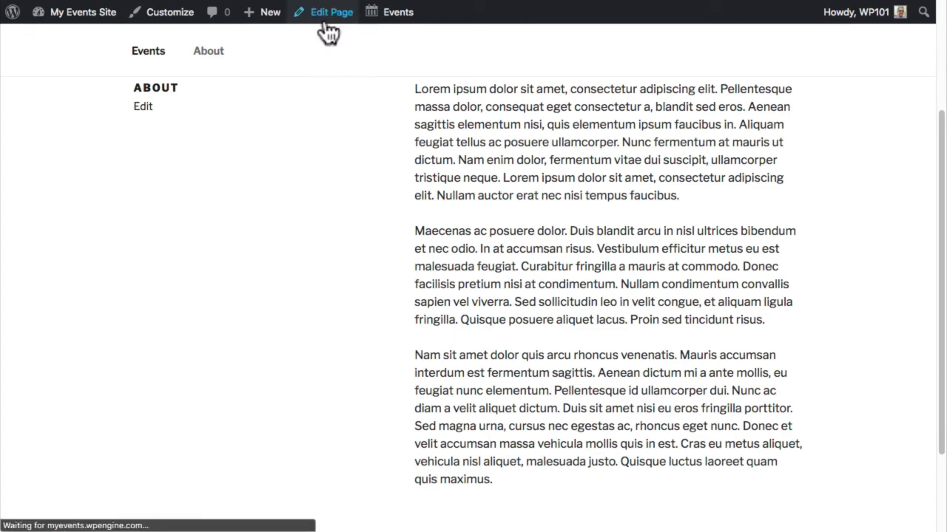
- Add [ecs-list-events] on a new line at the end of the About page and update it
{"action": "scroll", "coordinate": [371, 243], "scroll_direction": "down", "scroll_amount": 4}
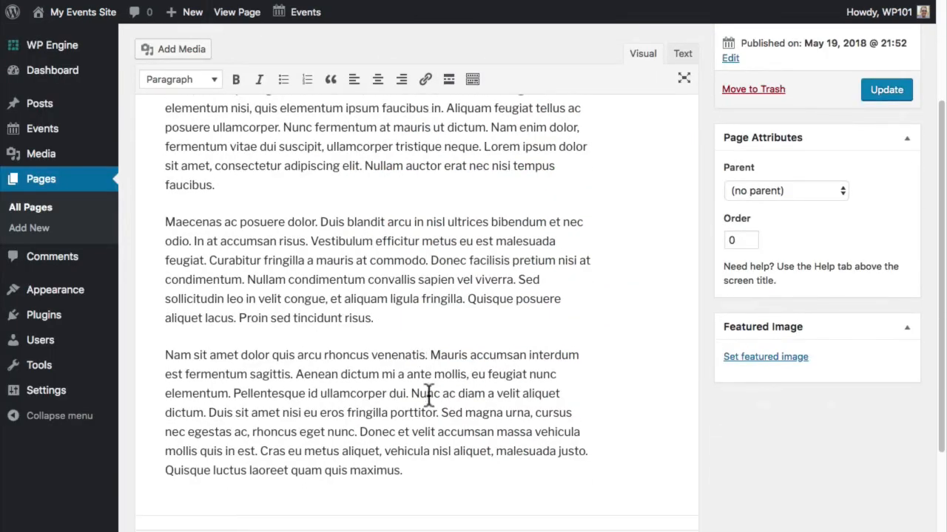
{"action": "key", "text": "Return"}
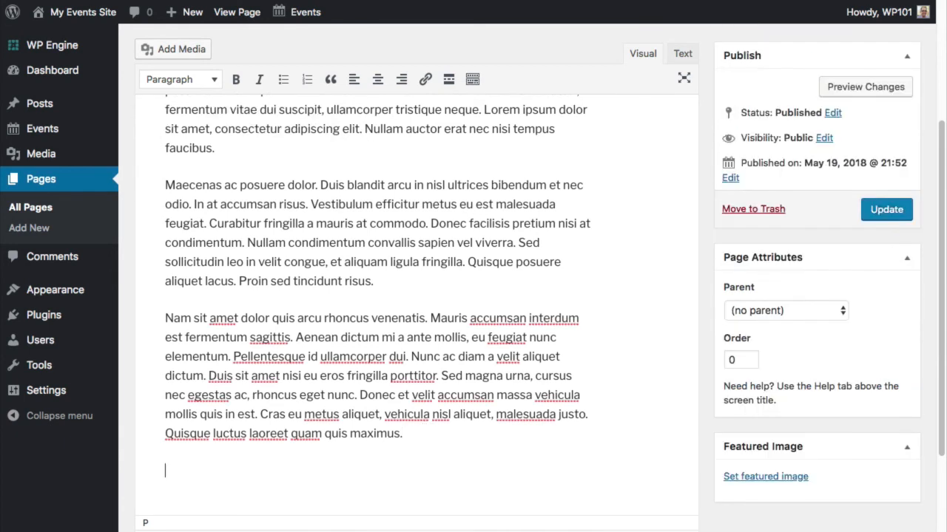
{"action": "type", "text": "[ecs-list-events]"}
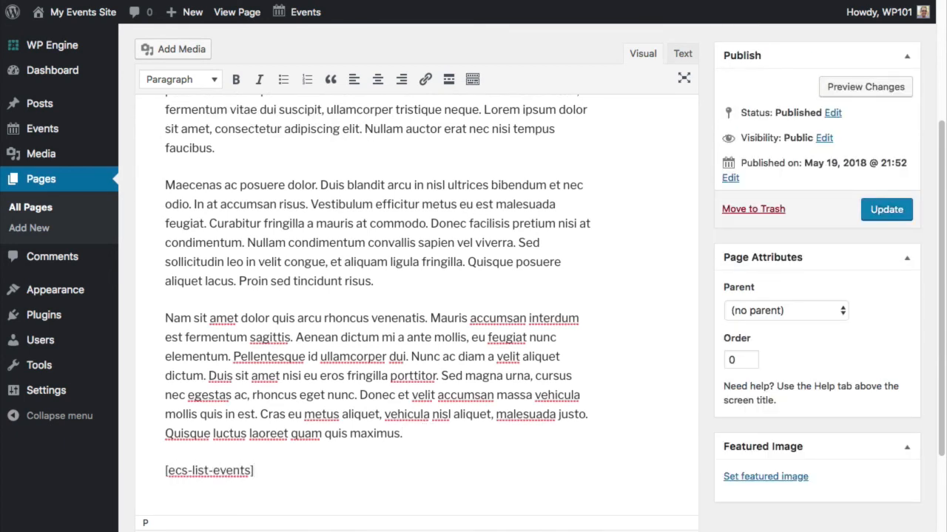
{"action": "key", "text": "shift+Home"}
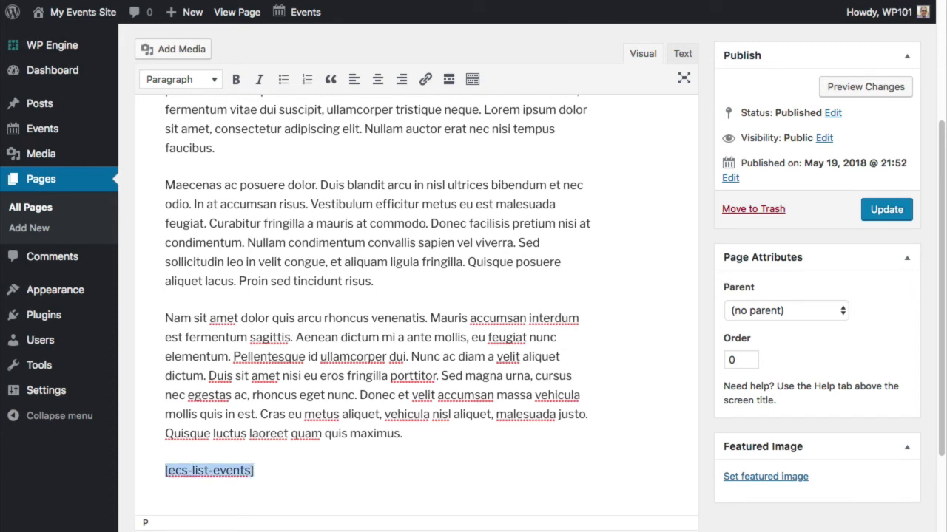
{"action": "key", "text": "End"}
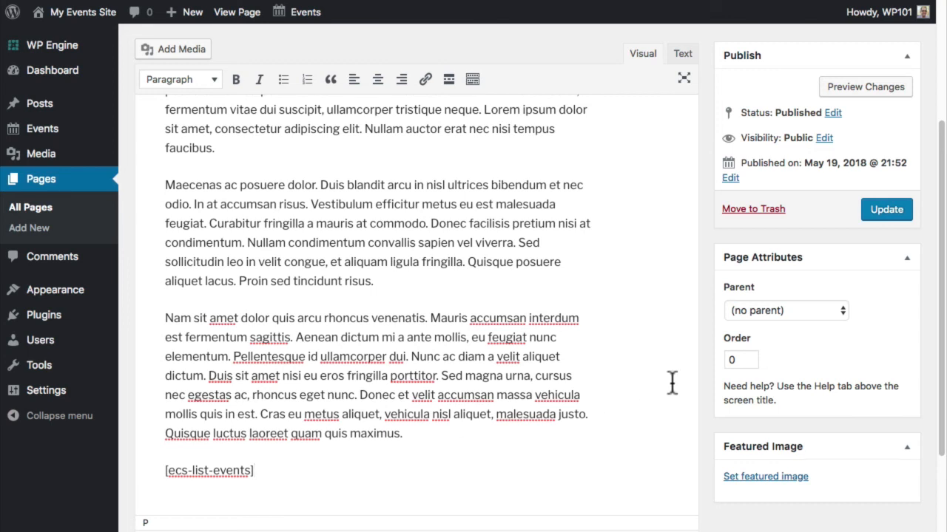
{"action": "left_click", "coordinate": [874, 211]}
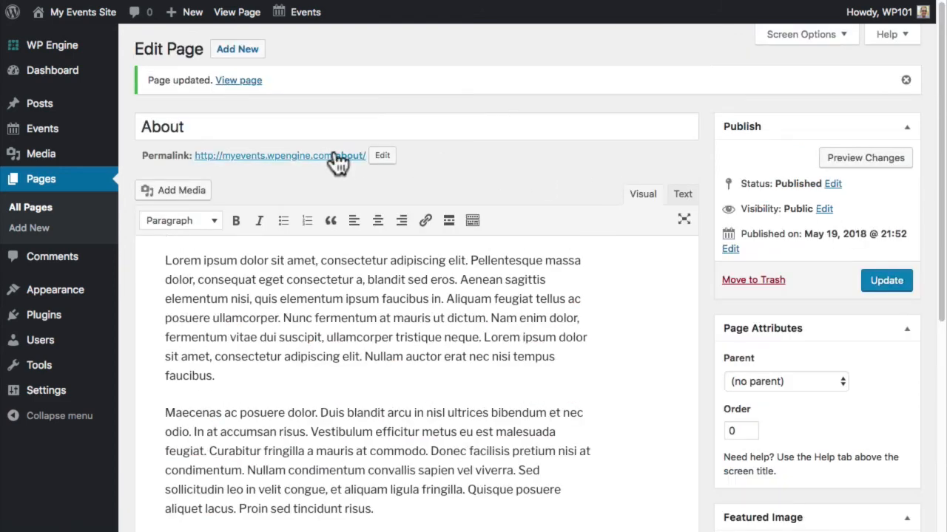
- View the About page listing five upcoming events, then return to its editor
{"action": "left_click", "coordinate": [338, 159]}
{"action": "scroll", "coordinate": [337, 162], "scroll_direction": "down", "scroll_amount": 6}
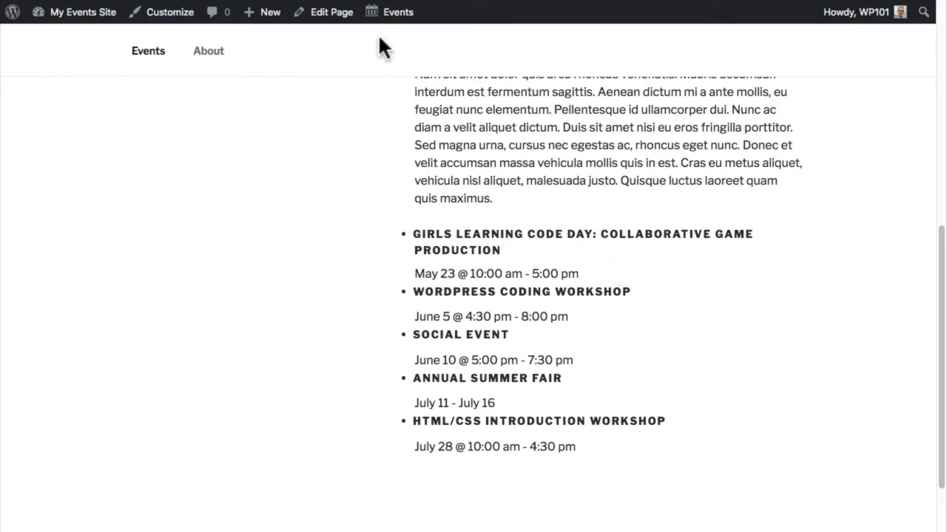
{"action": "left_click", "coordinate": [344, 16]}
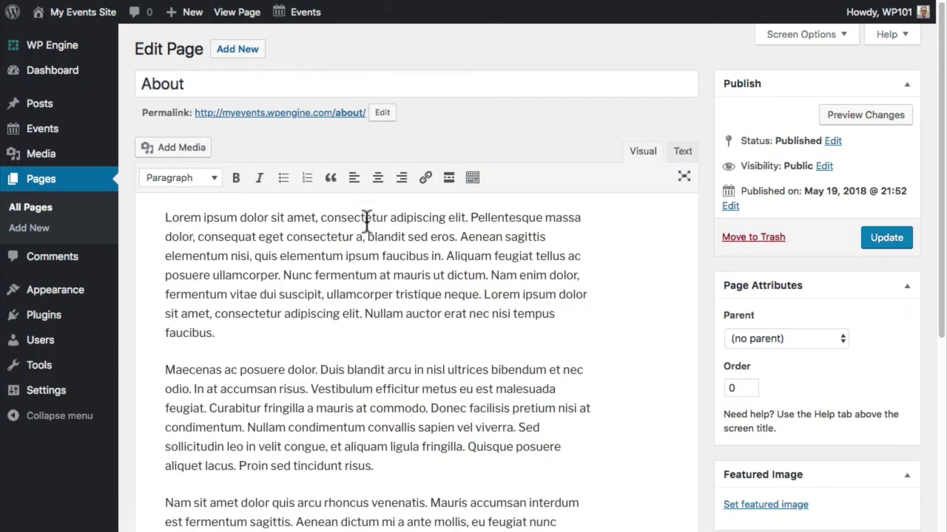
- Change the shortcode to [ecs-list-events limit="3" cat="Workshop"] and update the page
{"action": "scroll", "coordinate": [365, 219], "scroll_direction": "down", "scroll_amount": 5}
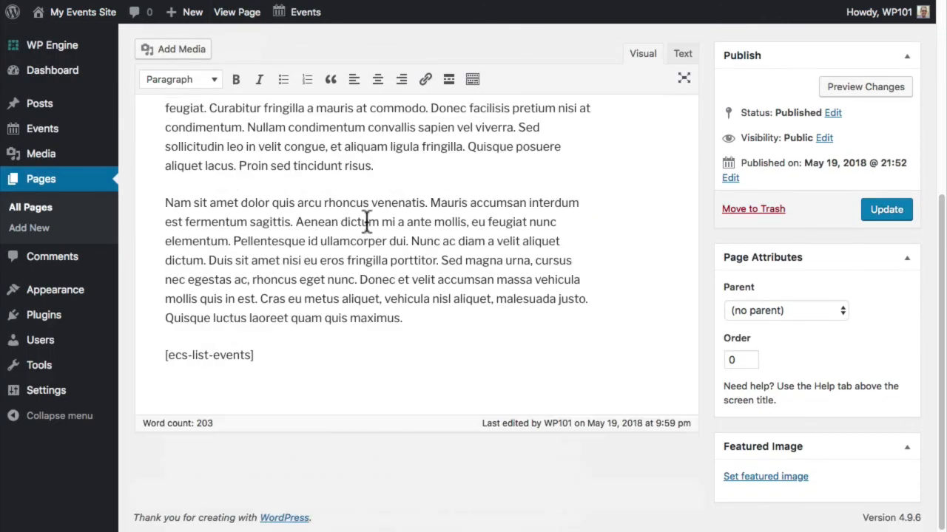
{"action": "left_click", "coordinate": [252, 355]}
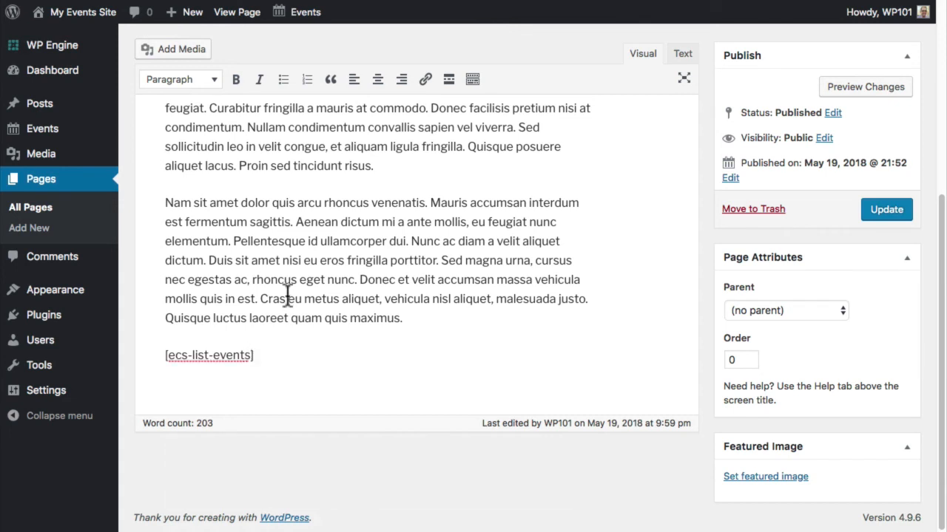
{"action": "type", "text": "limit=\"3\""}
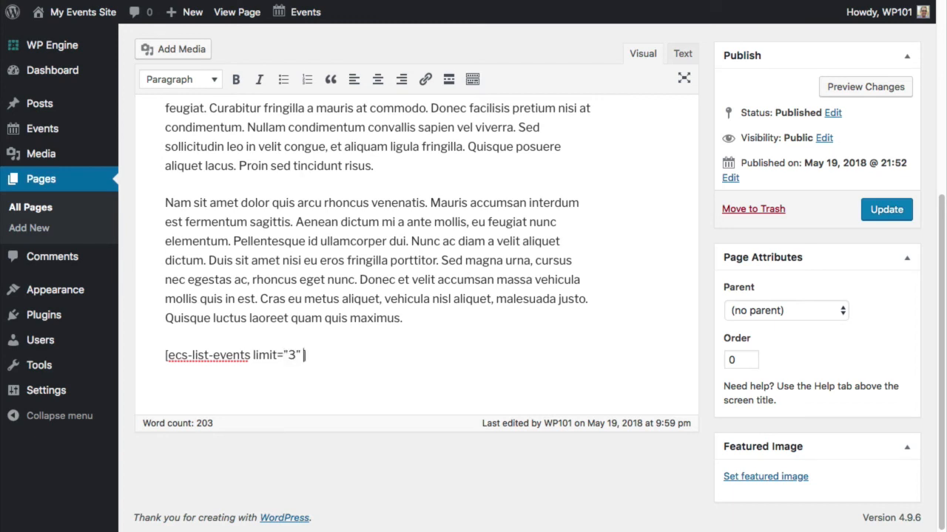
{"action": "type", "text": " cat=\"Workshop\""}
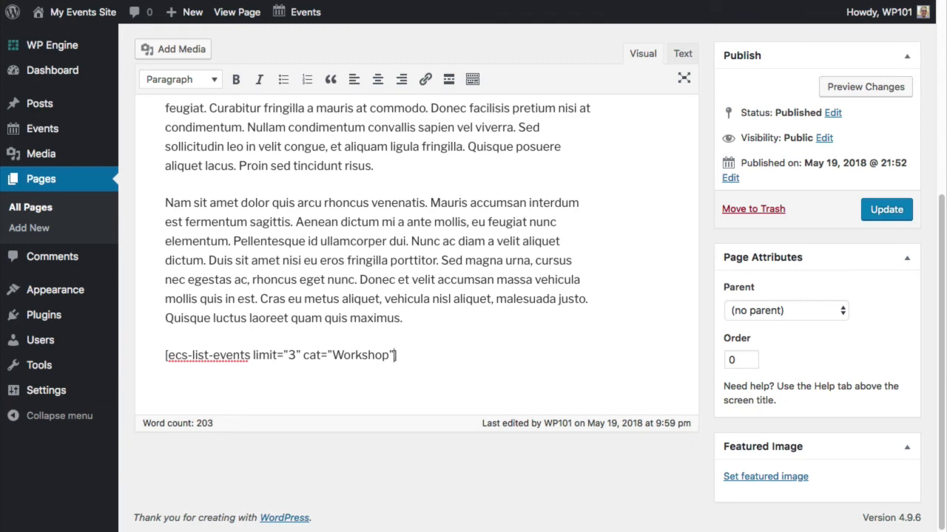
{"action": "left_click", "coordinate": [891, 208]}
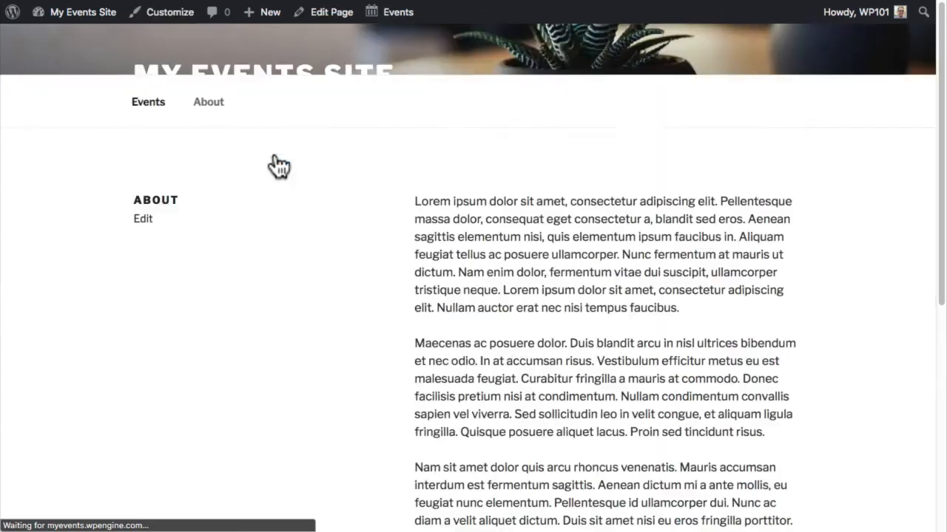
- Check the About page lists three workshop events (May 23 to July 28), then go to the Dashboard
{"action": "scroll", "coordinate": [275, 157], "scroll_direction": "down", "scroll_amount": 5}
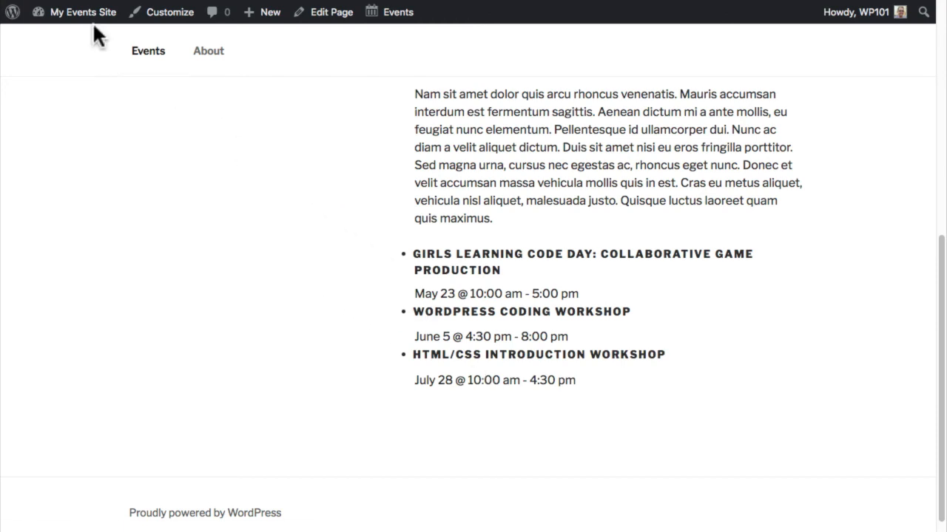
{"action": "mouse_move", "coordinate": [87, 23]}
{"action": "left_click", "coordinate": [83, 40]}
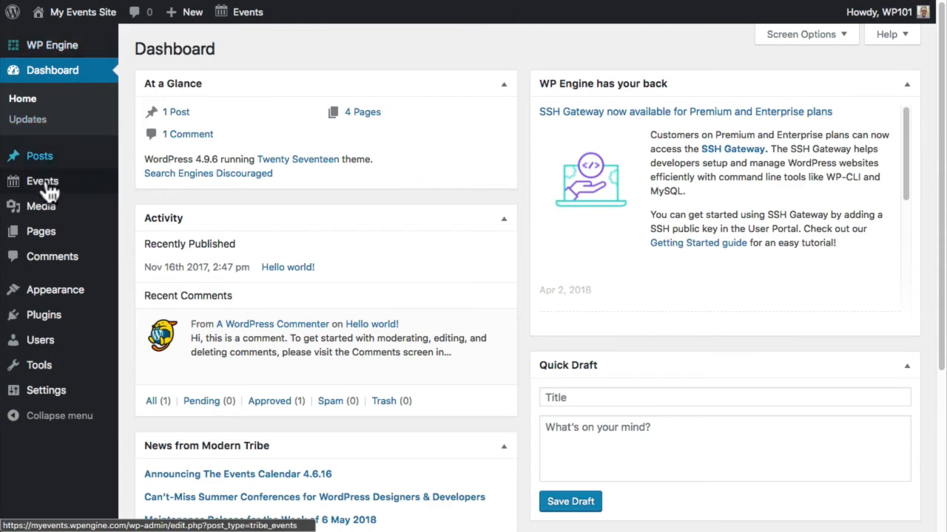
- Open Events > Shortcode and read the Pro options such as Location, Date, Offset and Custom Design
{"action": "mouse_move", "coordinate": [25, 187]}
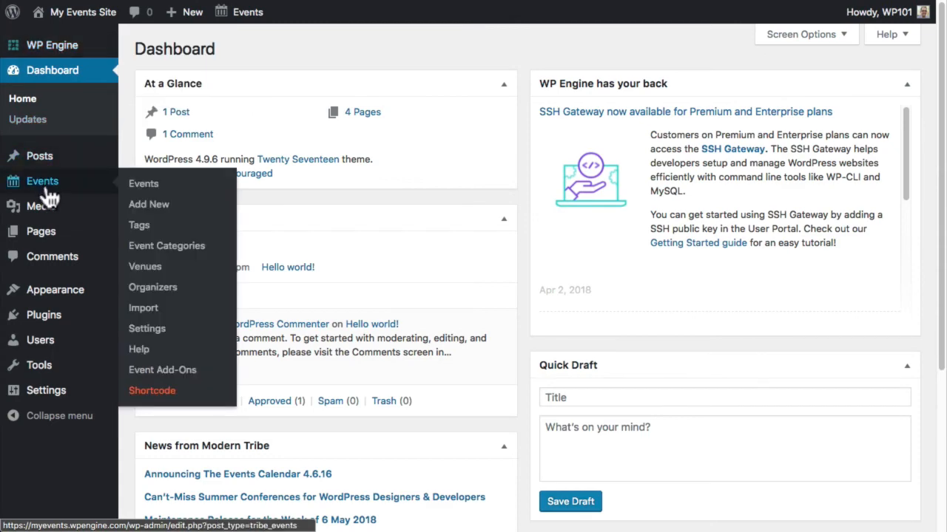
{"action": "left_click", "coordinate": [152, 391]}
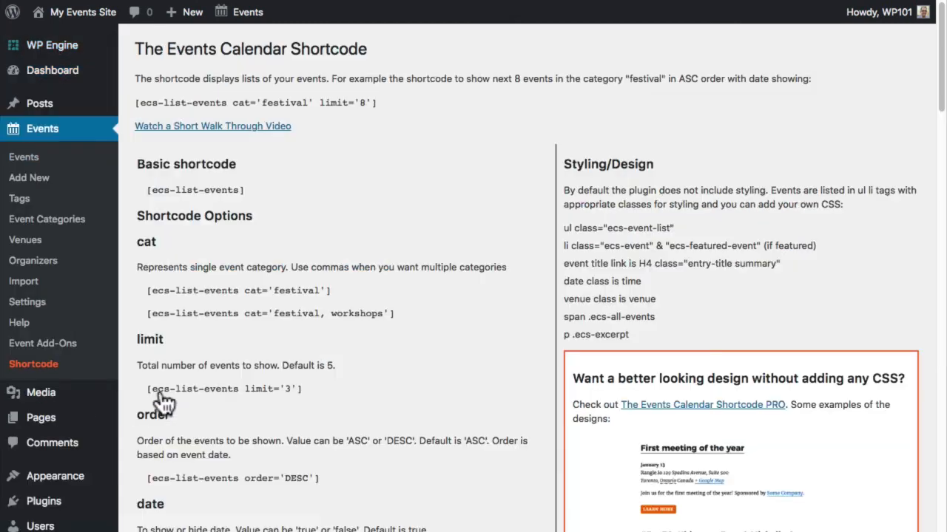
{"action": "scroll", "coordinate": [523, 389], "scroll_direction": "down", "scroll_amount": 1}
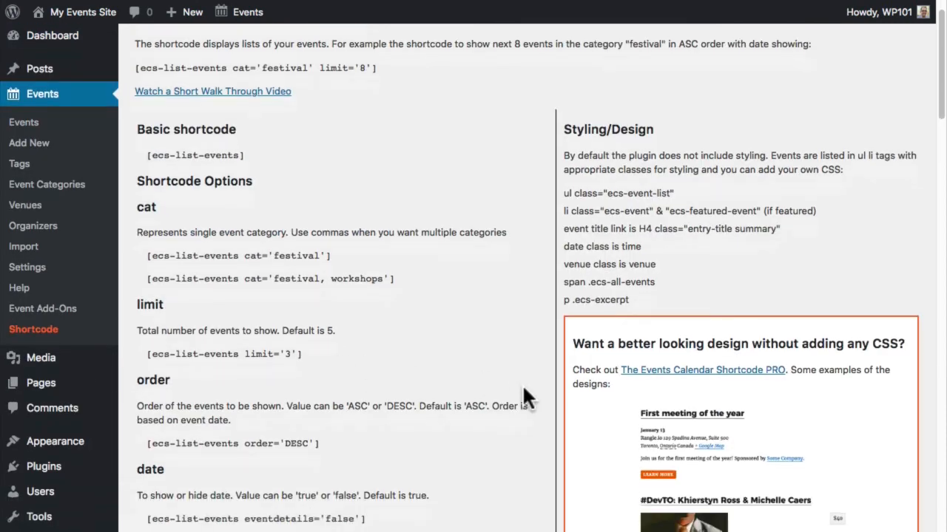
{"action": "scroll", "coordinate": [524, 386], "scroll_direction": "down", "scroll_amount": 1}
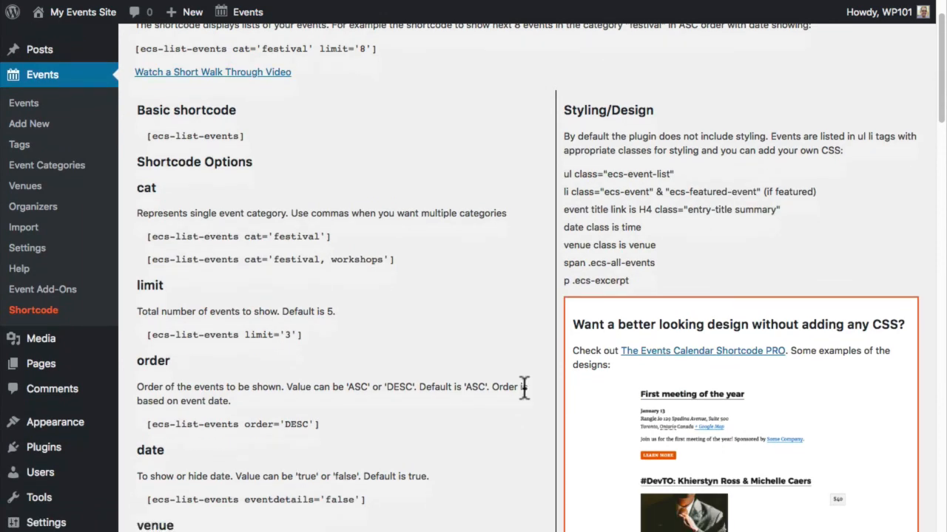
{"action": "scroll", "coordinate": [523, 387], "scroll_direction": "down", "scroll_amount": 8}
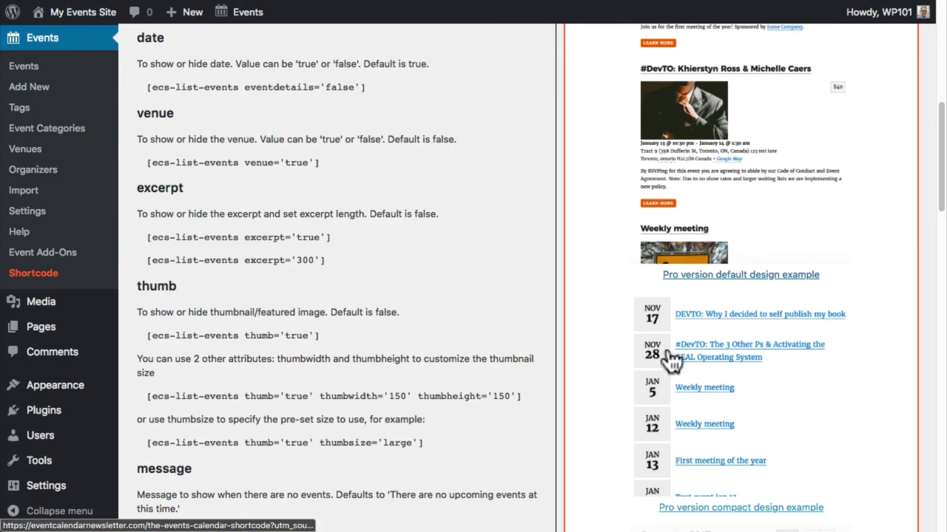
{"action": "scroll", "coordinate": [669, 360], "scroll_direction": "down", "scroll_amount": 1}
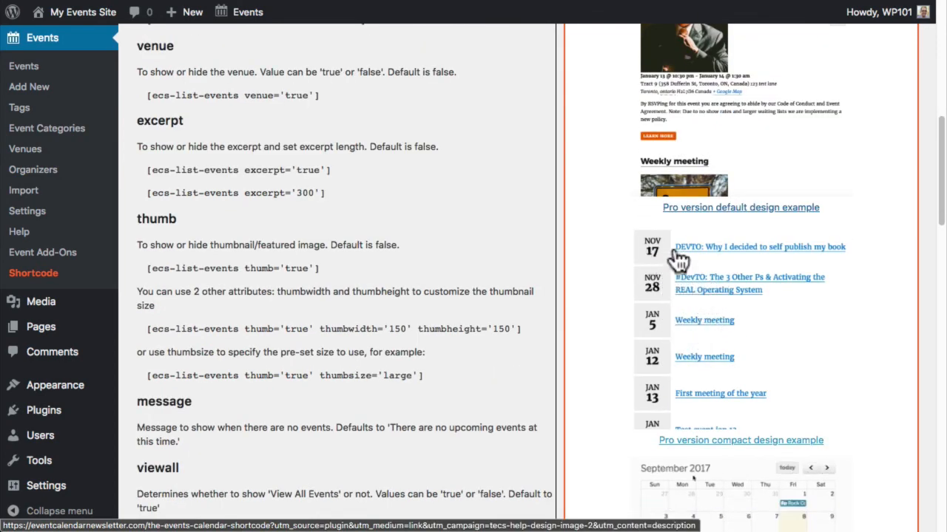
{"action": "scroll", "coordinate": [670, 245], "scroll_direction": "down", "scroll_amount": 2}
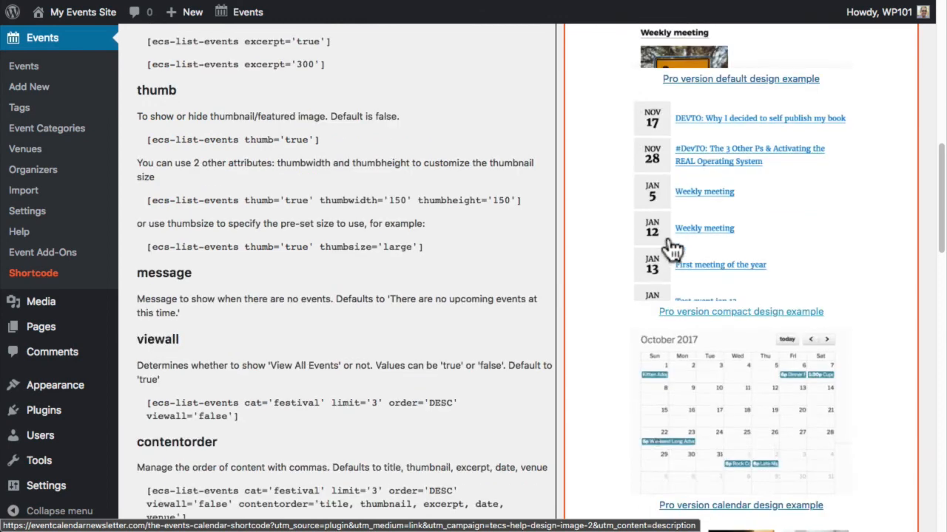
{"action": "scroll", "coordinate": [671, 248], "scroll_direction": "down", "scroll_amount": 1}
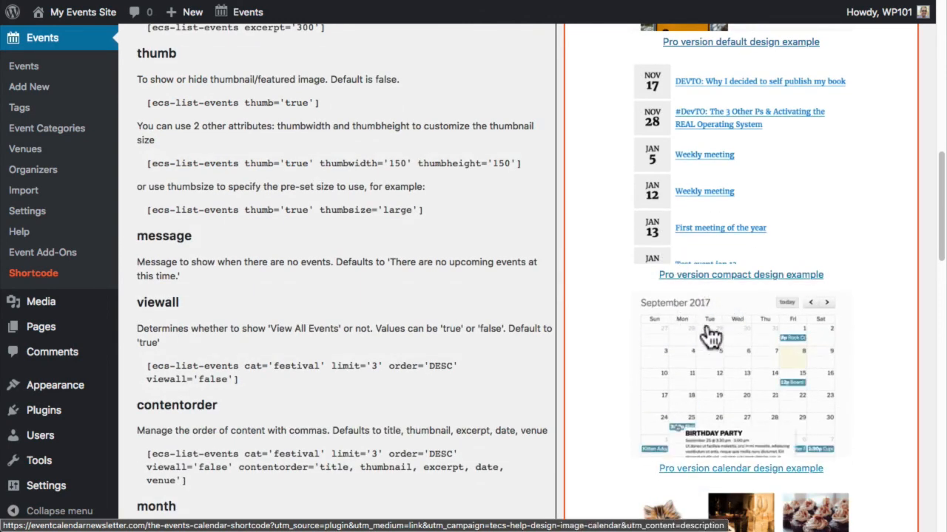
{"action": "scroll", "coordinate": [607, 308], "scroll_direction": "down", "scroll_amount": 6}
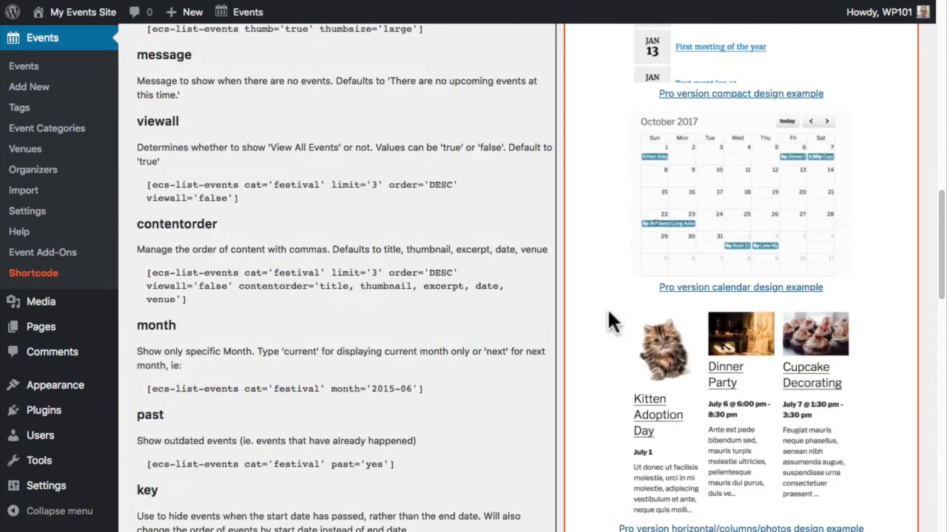
{"action": "scroll", "coordinate": [607, 308], "scroll_direction": "down", "scroll_amount": 6}
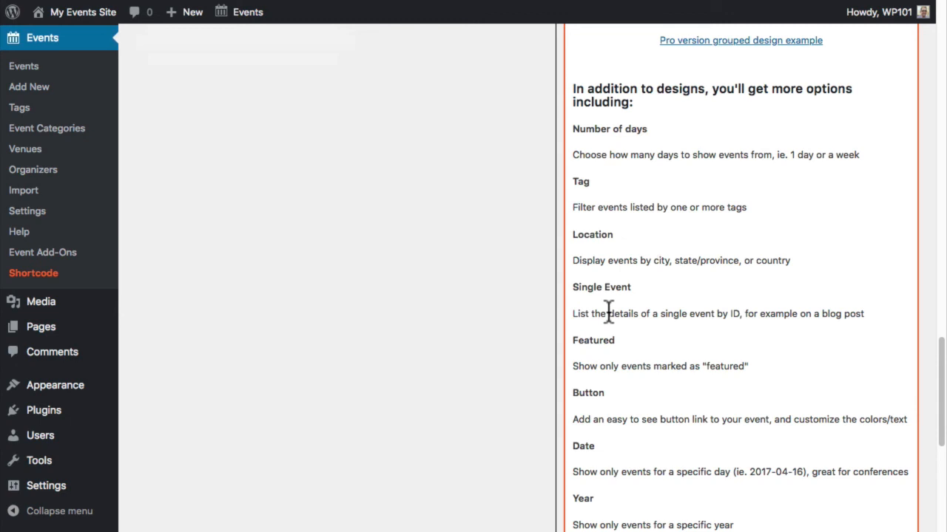
{"action": "double_click", "coordinate": [599, 232]}
{"action": "scroll", "coordinate": [600, 229], "scroll_direction": "down", "scroll_amount": 1}
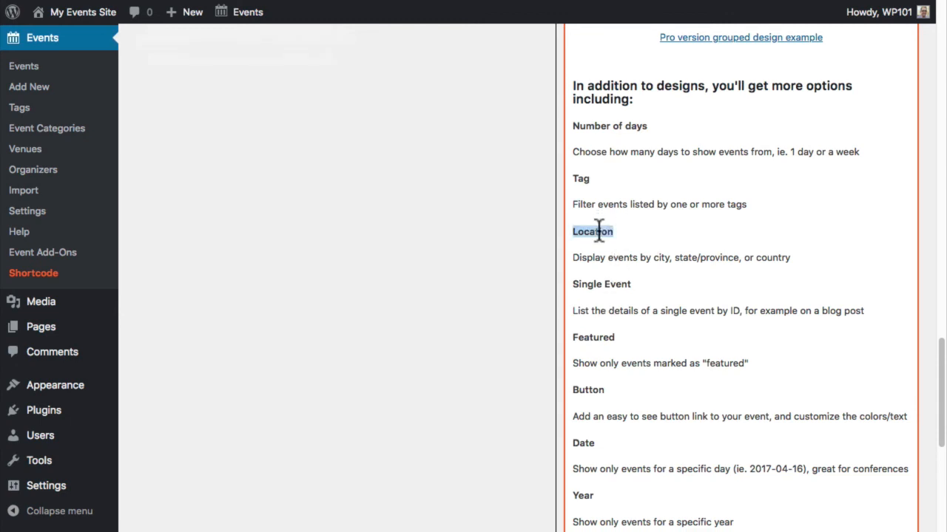
{"action": "left_click_drag", "start_coordinate": [573, 284], "coordinate": [628, 284]}
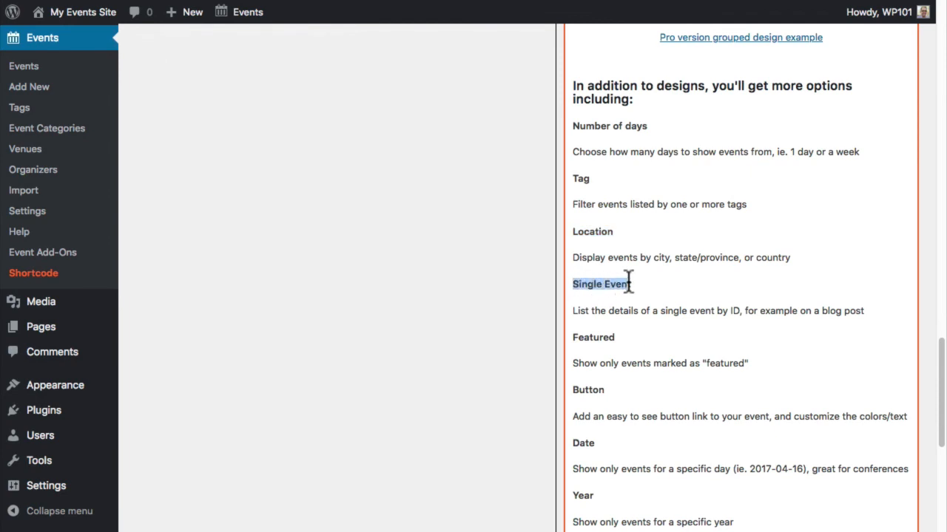
{"action": "left_click", "coordinate": [652, 295]}
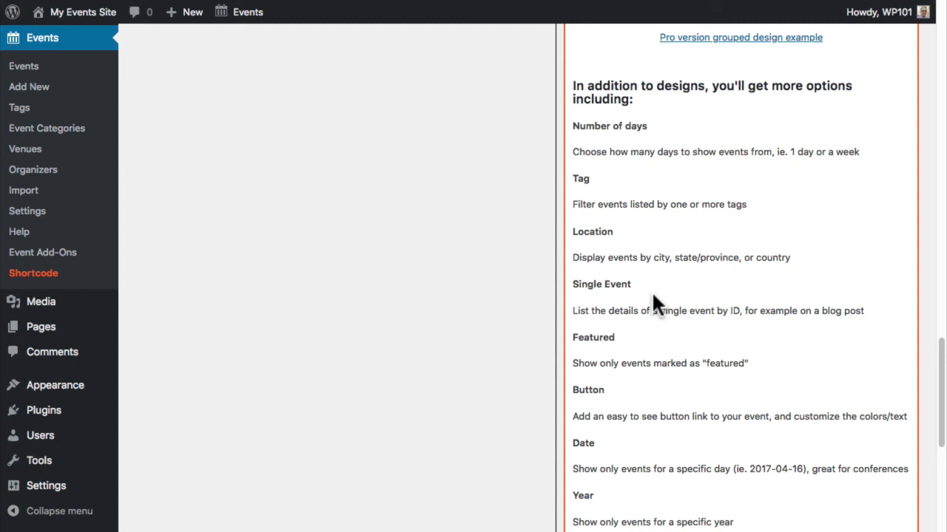
{"action": "scroll", "coordinate": [653, 295], "scroll_direction": "down", "scroll_amount": 10}
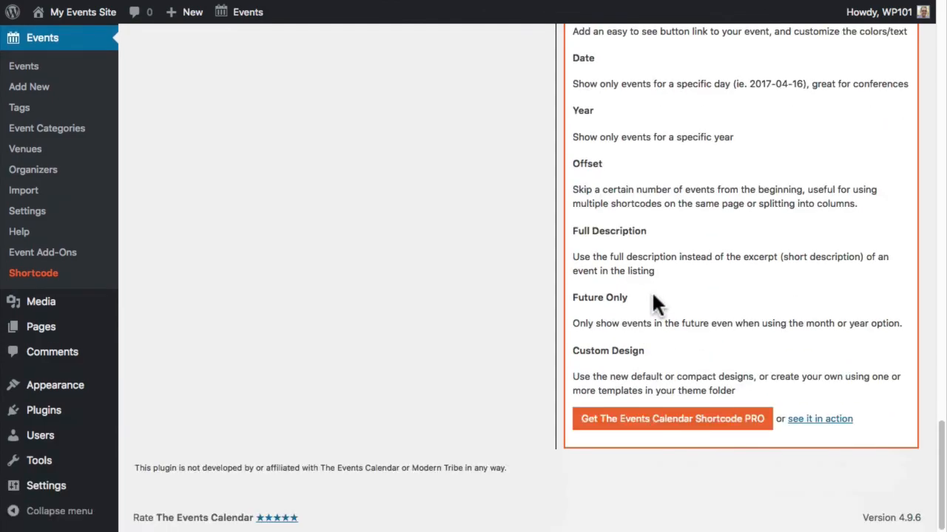
- Open the Events Calendar Shortcode PRO page on eventcalendarnewsletter.com and view it full screen
{"action": "left_click", "coordinate": [640, 417]}
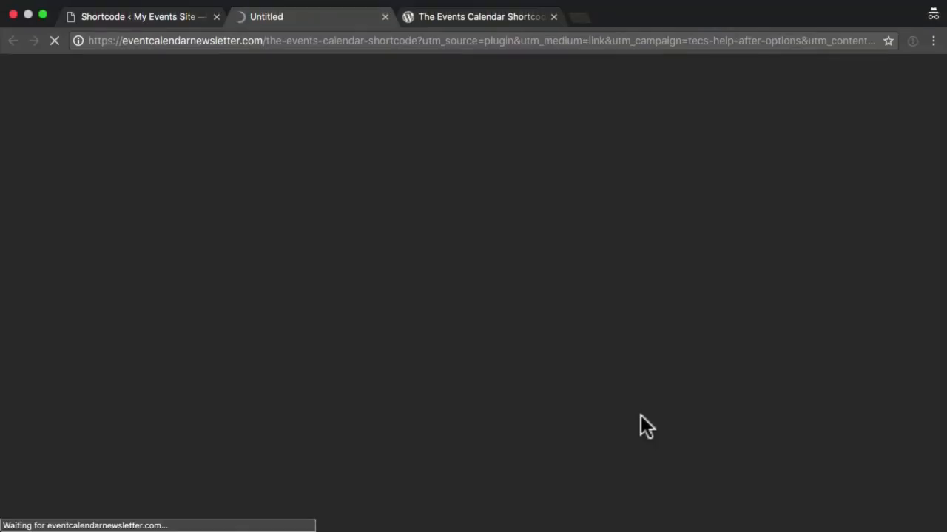
{"action": "key", "text": "ctrl+super+f"}
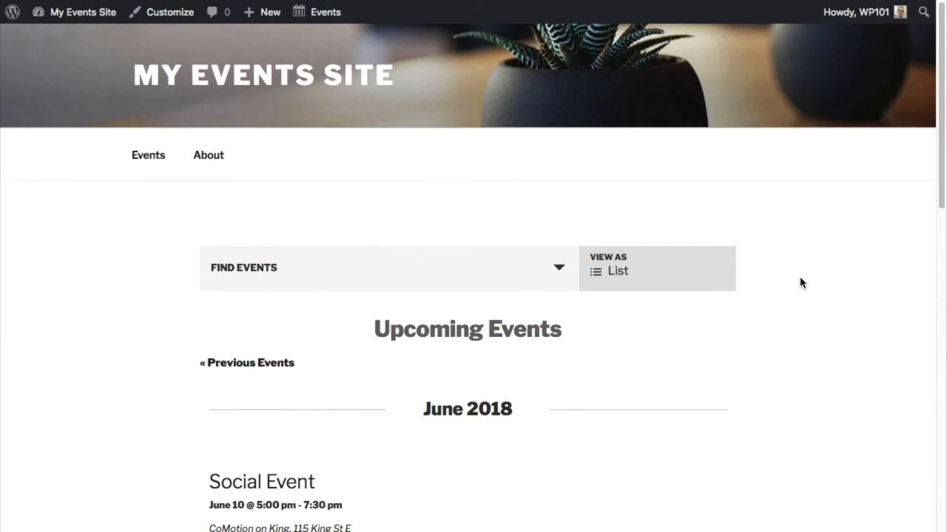
- Highlight the Social Event's June 10 date and time line on Upcoming Events, then deselect it
{"action": "scroll", "coordinate": [515, 395], "scroll_direction": "down", "scroll_amount": 2}
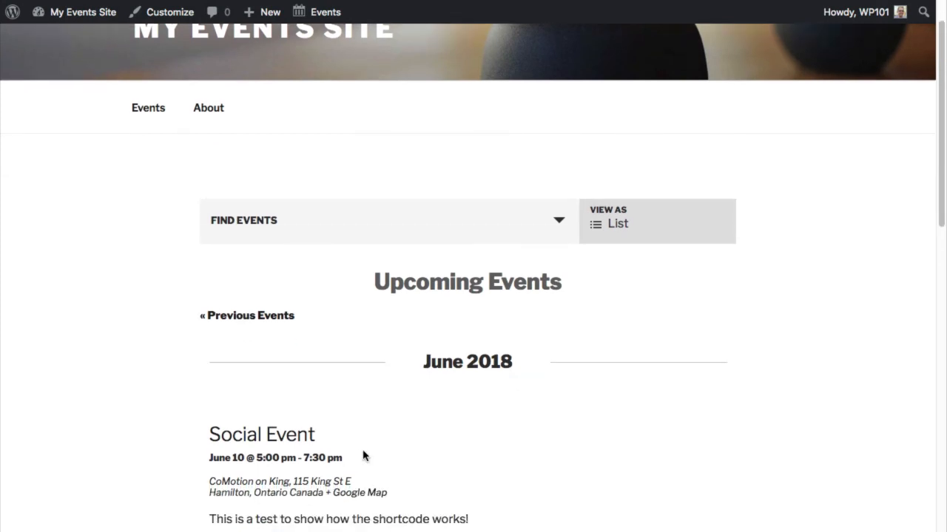
{"action": "left_click_drag", "start_coordinate": [361, 457], "coordinate": [210, 459]}
{"action": "left_click", "coordinate": [215, 477]}
{"action": "scroll", "coordinate": [215, 477], "scroll_direction": "down", "scroll_amount": 1}
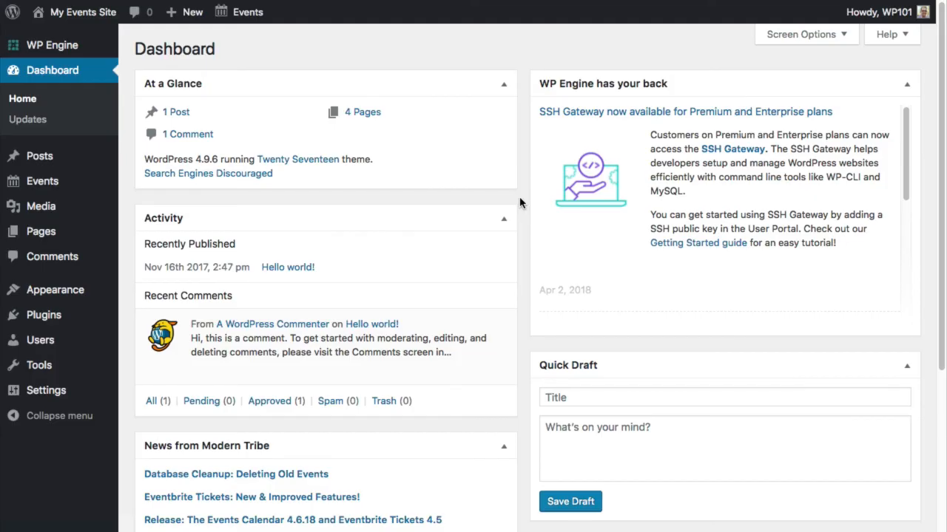
- Search the plugin directory for 'event calendar newsletter', install it, and open its page
{"action": "mouse_move", "coordinate": [88, 323]}
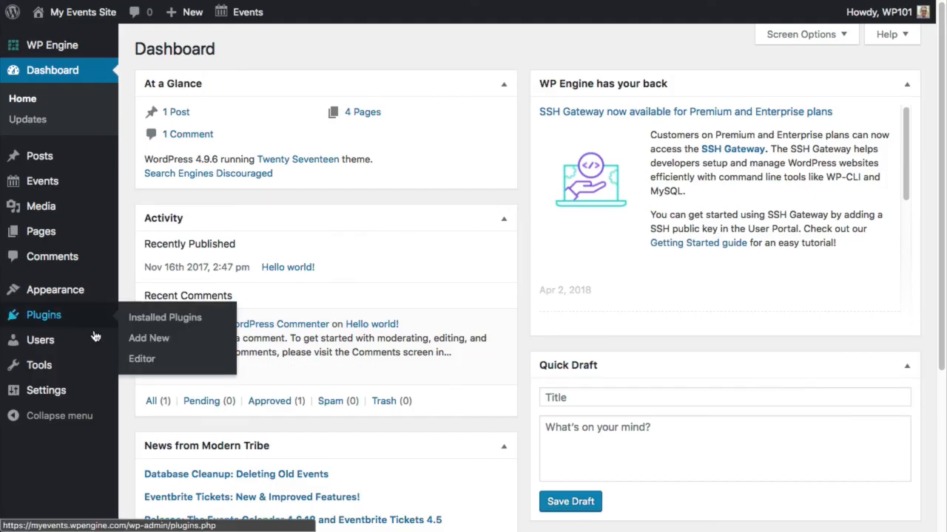
{"action": "left_click", "coordinate": [157, 339]}
{"action": "left_click", "coordinate": [743, 91]}
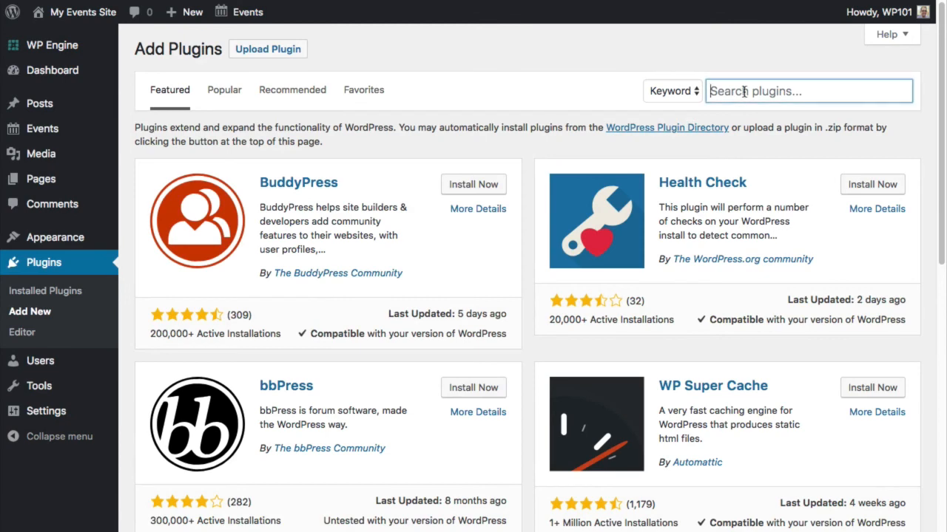
{"action": "type", "text": "event calendar newsletter"}
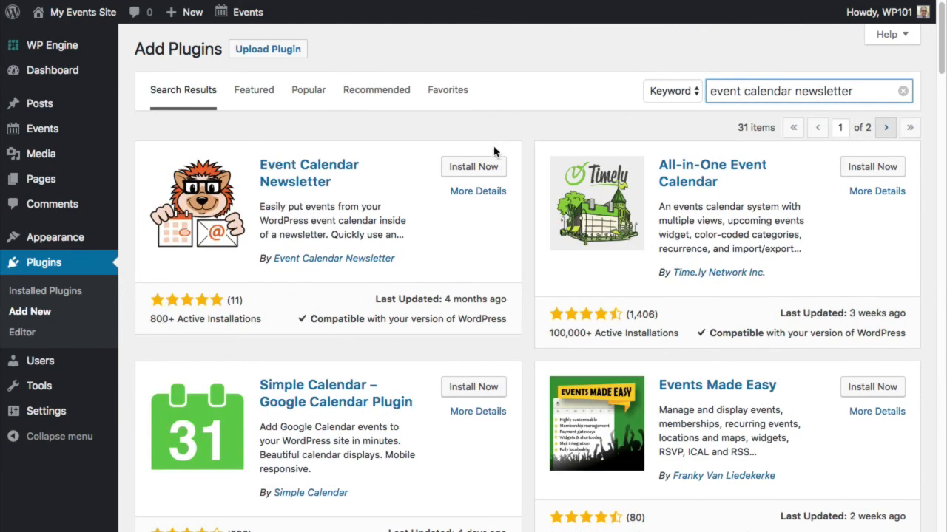
{"action": "left_click", "coordinate": [482, 166]}
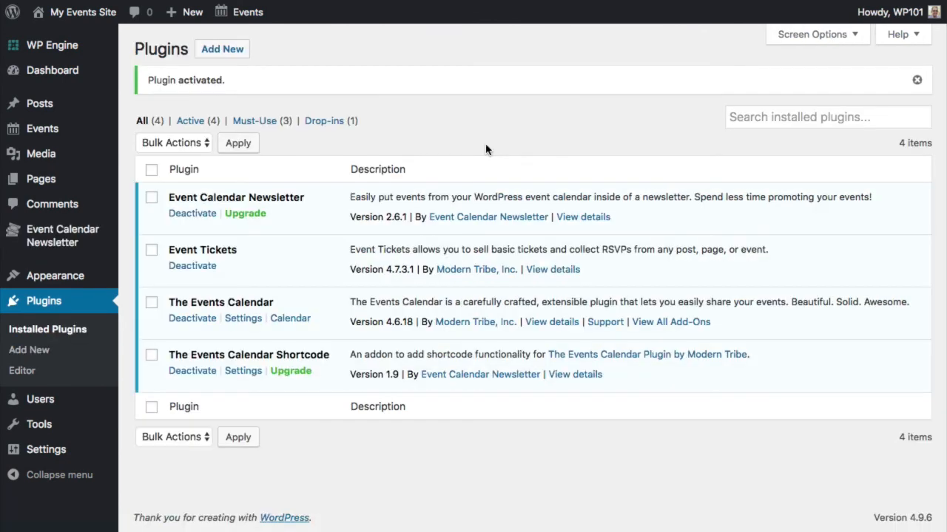
{"action": "left_click", "coordinate": [44, 242]}
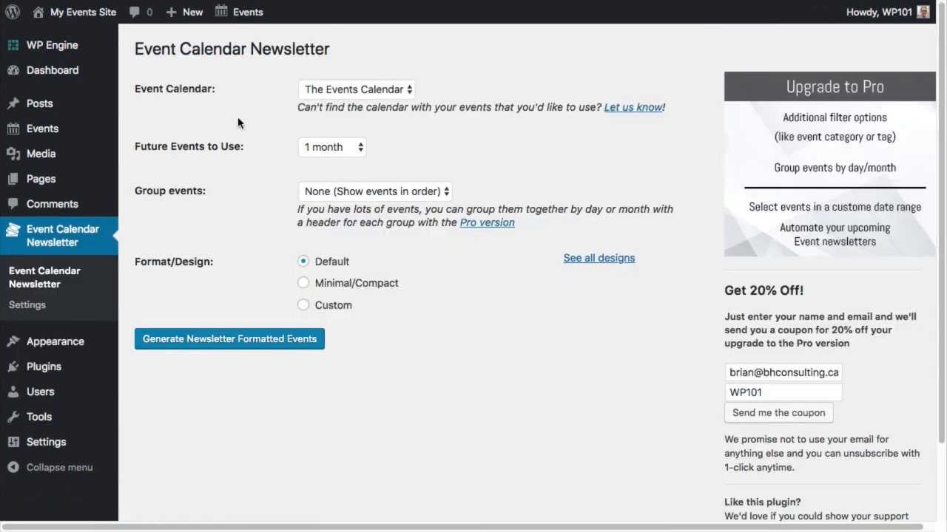
- Include the next 2 months of events and switch the design to Custom, keeping the Title tag
{"action": "left_click", "coordinate": [327, 147]}
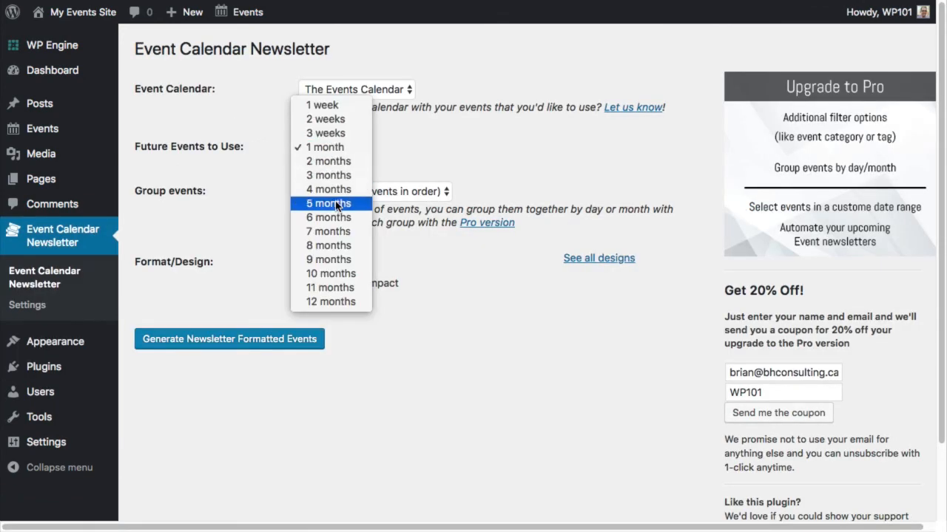
{"action": "left_click", "coordinate": [346, 161]}
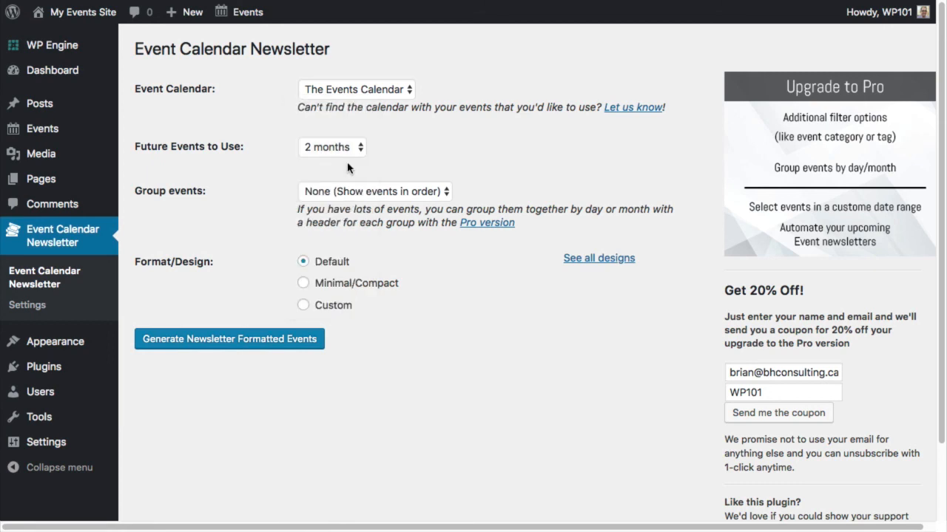
{"action": "left_click", "coordinate": [326, 306]}
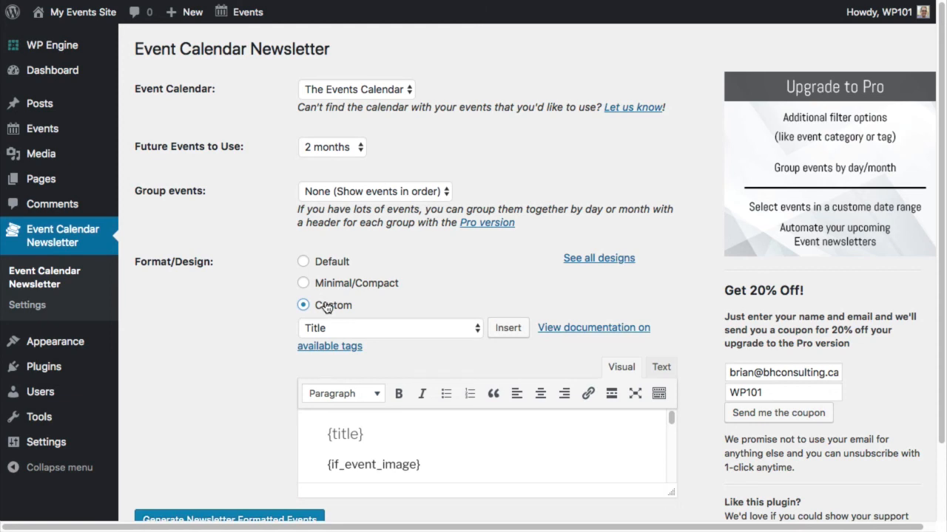
{"action": "left_click", "coordinate": [329, 327]}
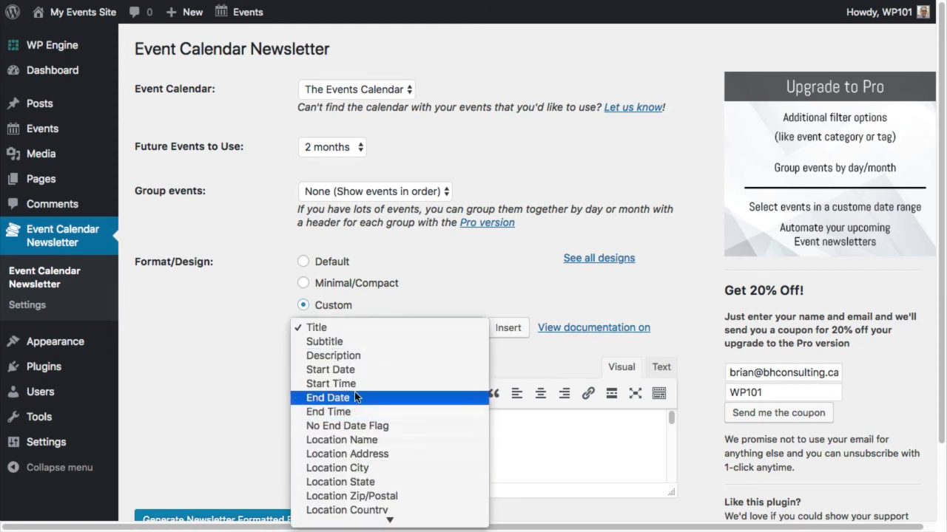
{"action": "left_click", "coordinate": [216, 353]}
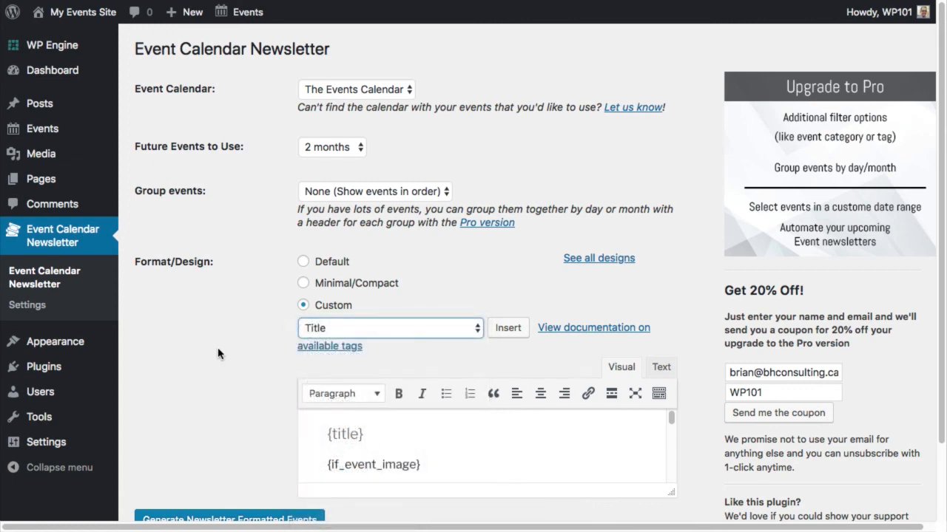
{"action": "scroll", "coordinate": [217, 353], "scroll_direction": "down", "scroll_amount": 1}
- Generate the formatted list and review the Social Event, Annual Summer Fair and Workshop entries
{"action": "left_click", "coordinate": [222, 500]}
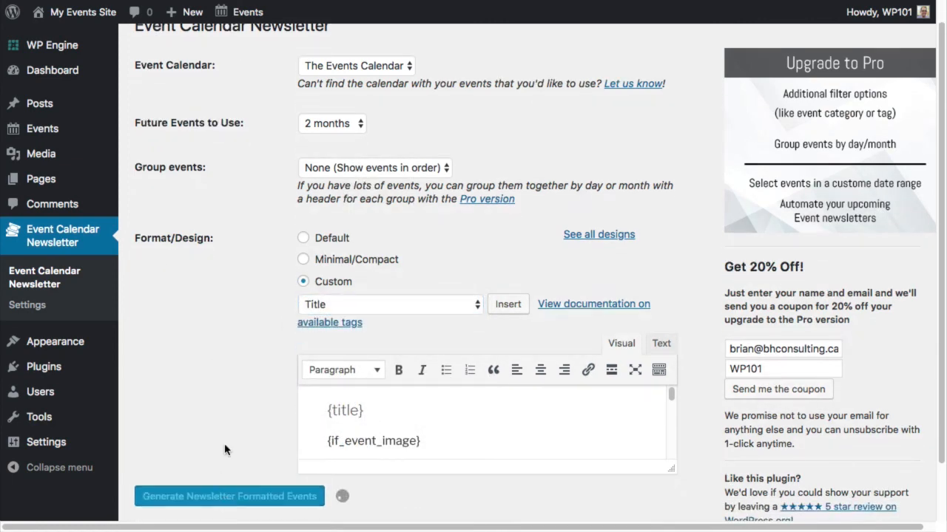
{"action": "scroll", "coordinate": [226, 450], "scroll_direction": "down", "scroll_amount": 10}
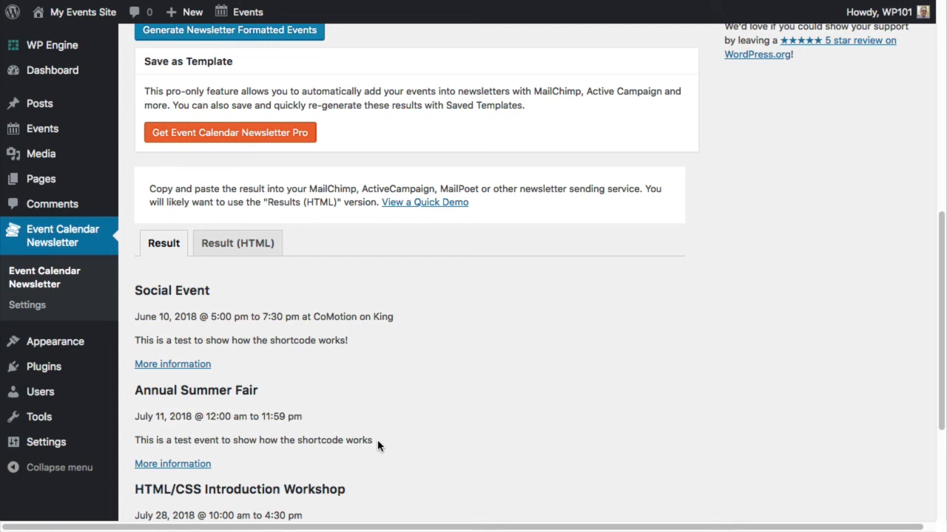
{"action": "scroll", "coordinate": [377, 440], "scroll_direction": "up", "scroll_amount": 6}
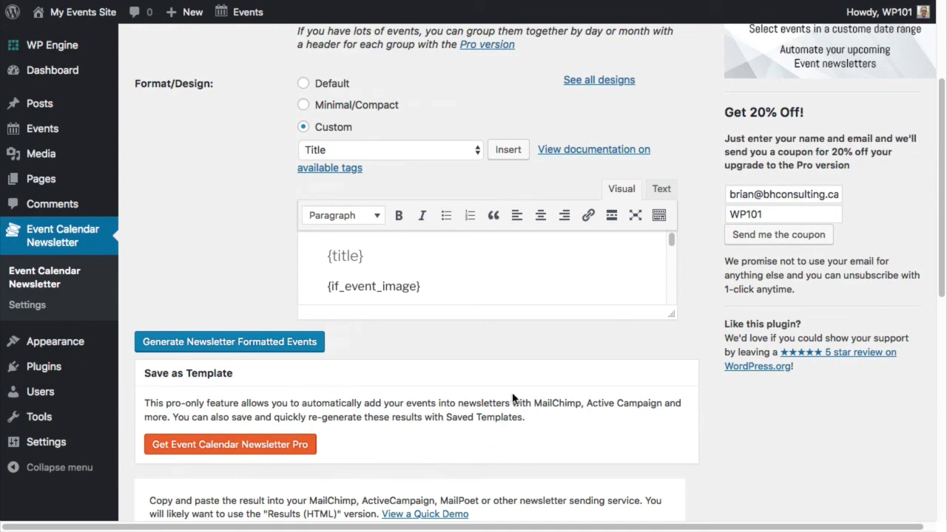
{"action": "scroll", "coordinate": [513, 400], "scroll_direction": "up", "scroll_amount": 3}
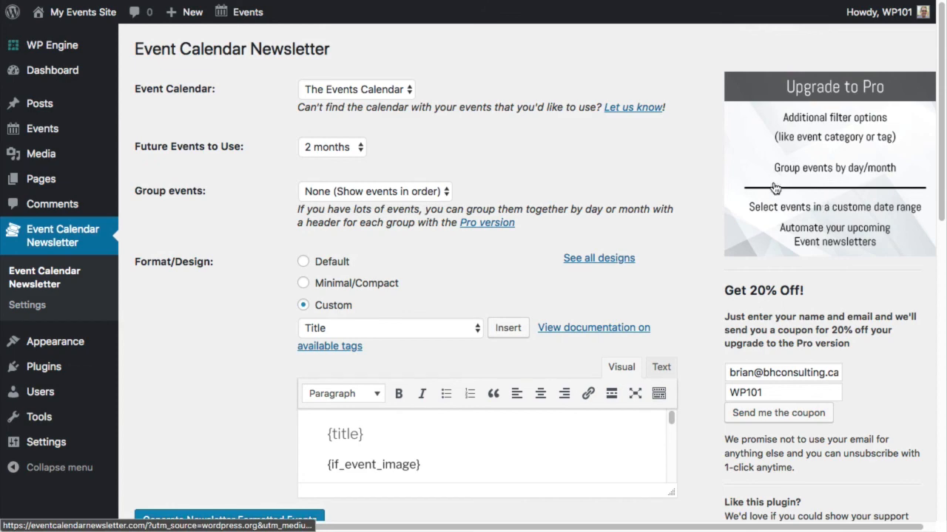
- Open the Pro upgrade site from the banner and append /wp101 to its address
{"action": "left_click", "coordinate": [828, 180]}
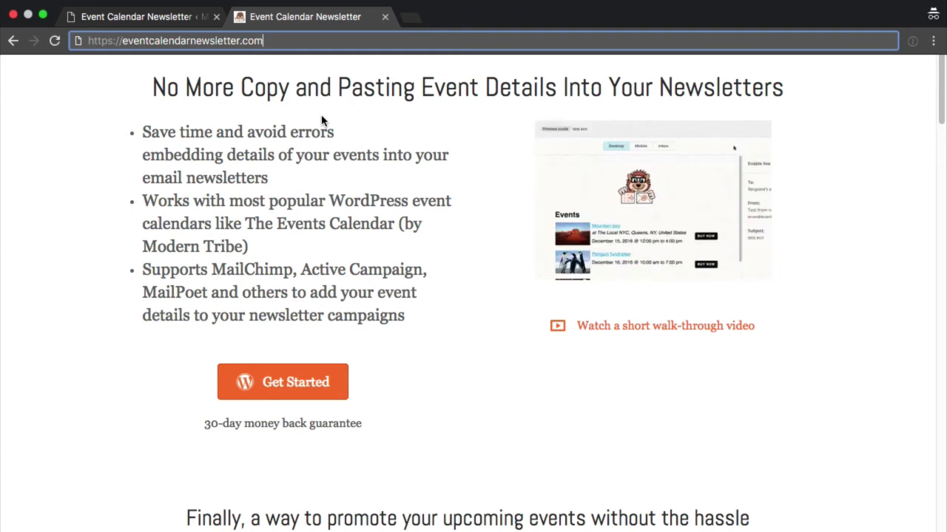
{"action": "type", "text": "/wp101"}
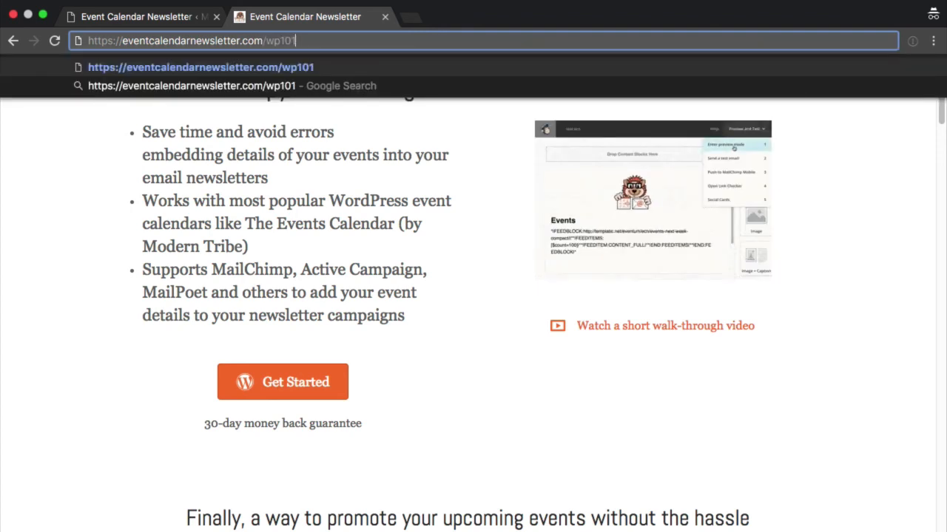